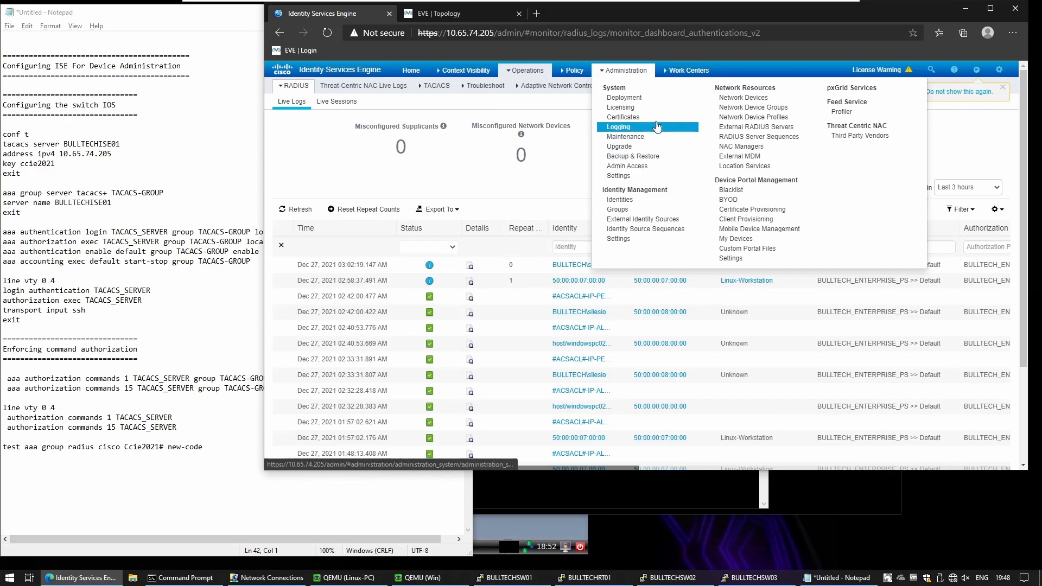
Step: Enable Device Admin Service on node bulltechise01, accept the TACACS+ warning, and save the node
click(632, 98)
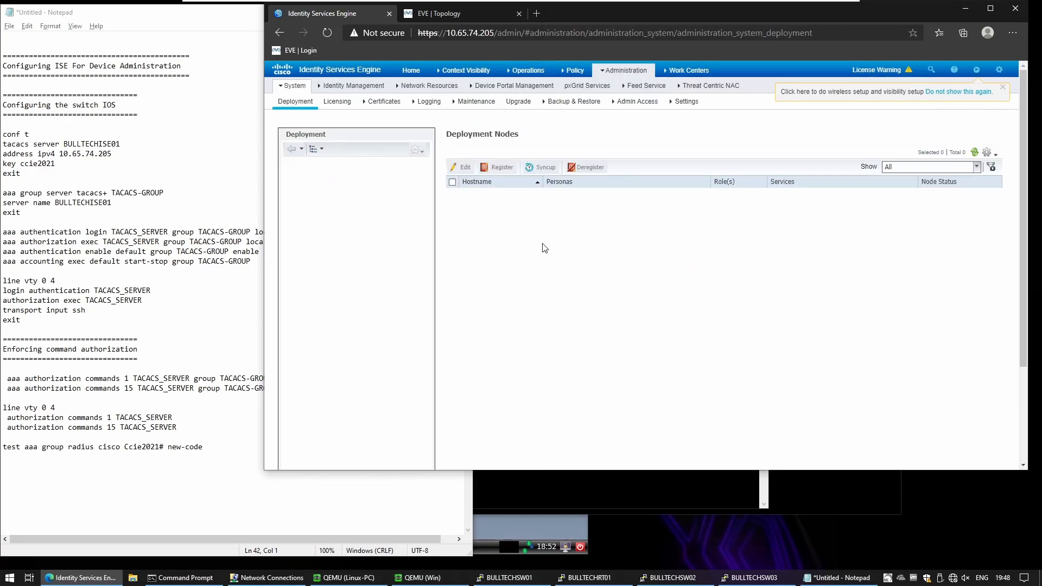
click(478, 195)
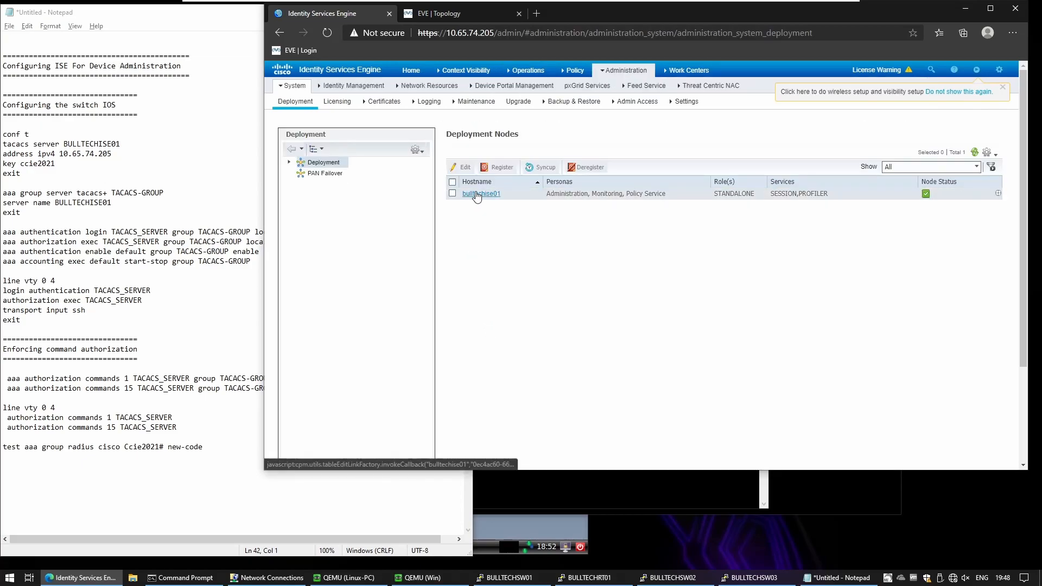
scroll(522, 356, down, 3)
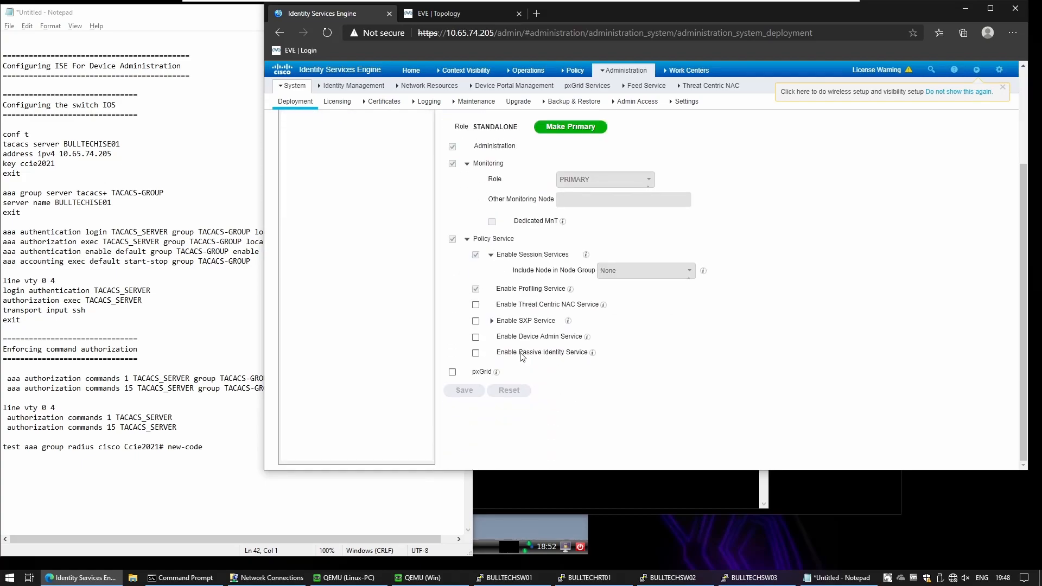
click(476, 337)
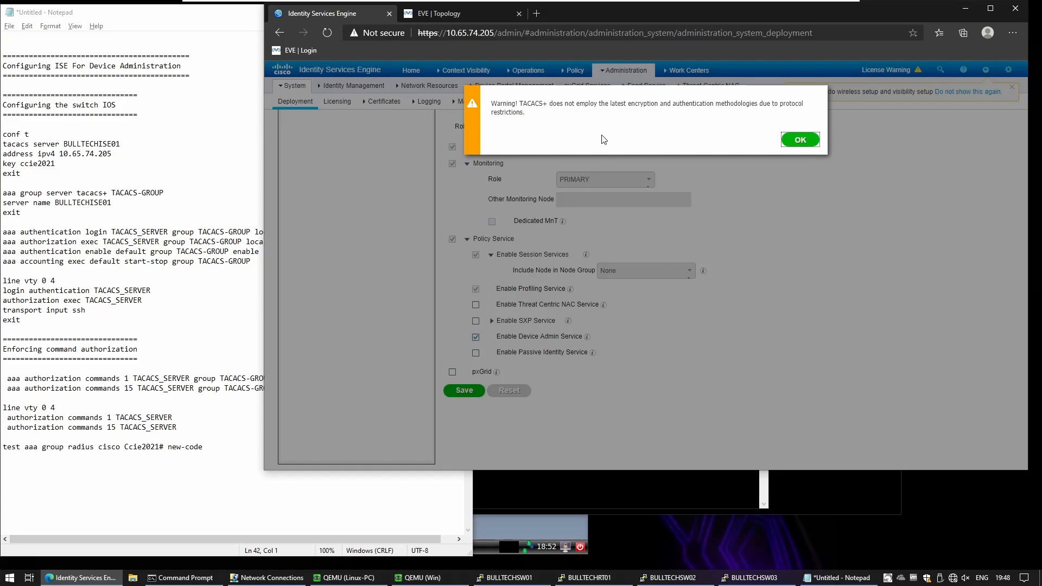
drag(539, 104, 525, 112)
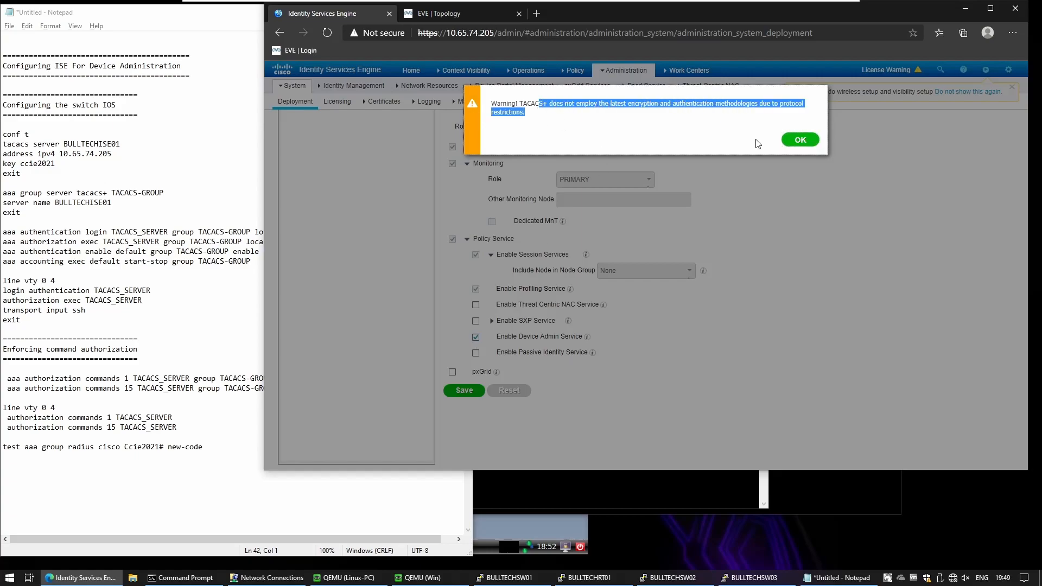
click(799, 140)
click(459, 394)
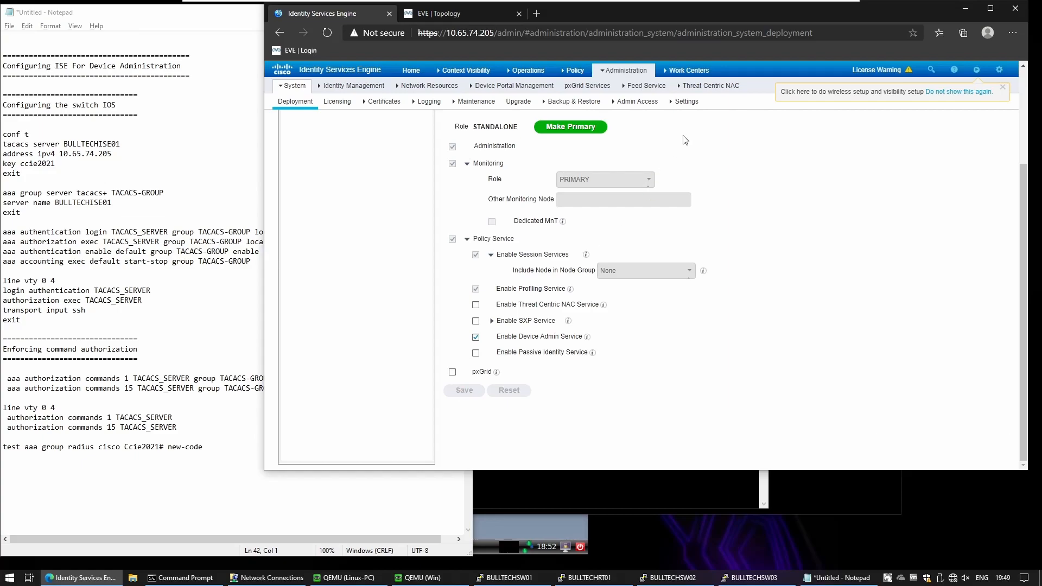
Step: Go to Device Administration > Policy Elements > Results > TACACS Profiles and start a new profile
mouse_move(710, 76)
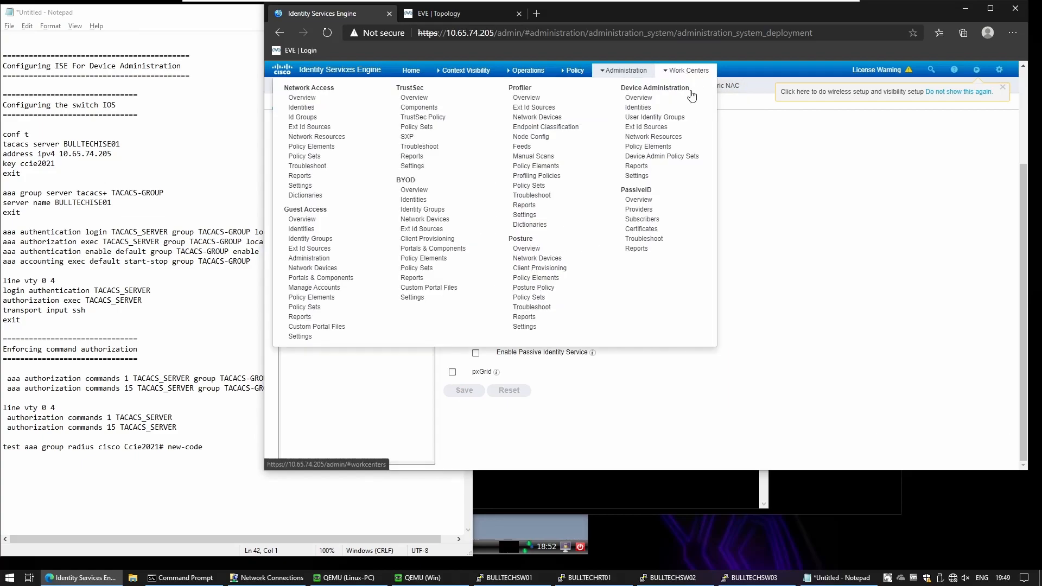
click(669, 148)
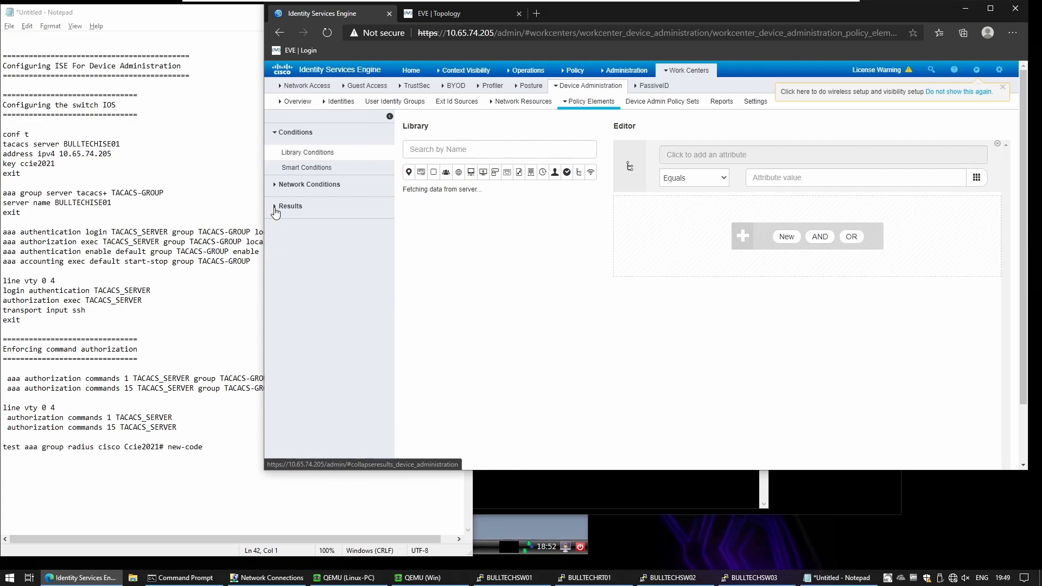
click(276, 211)
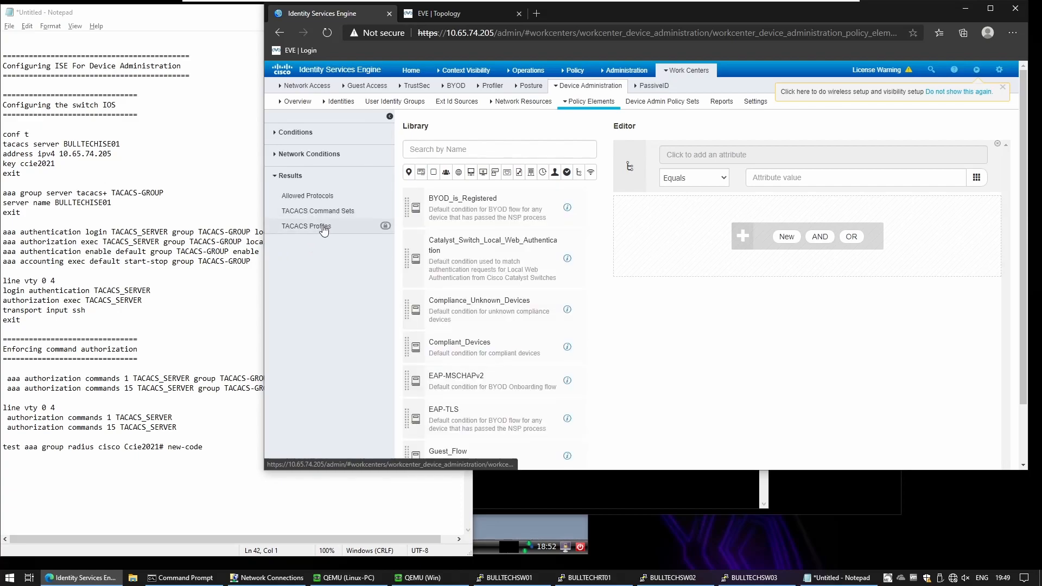
click(319, 230)
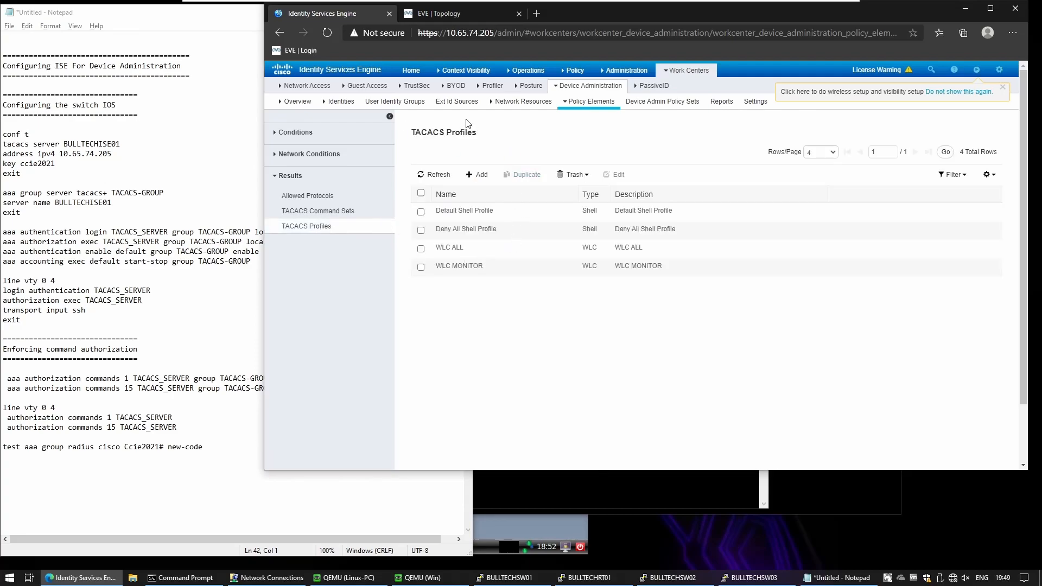
click(480, 175)
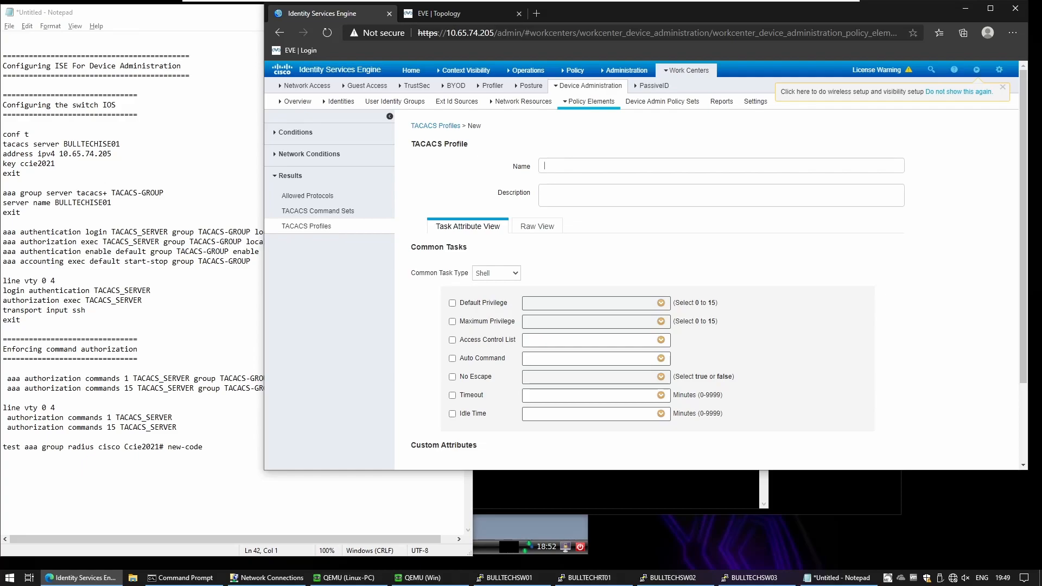
Step: Name the new TACACS profile ADMINS_TACACS_PROFILE
text(ADMINS)
key(super+space)
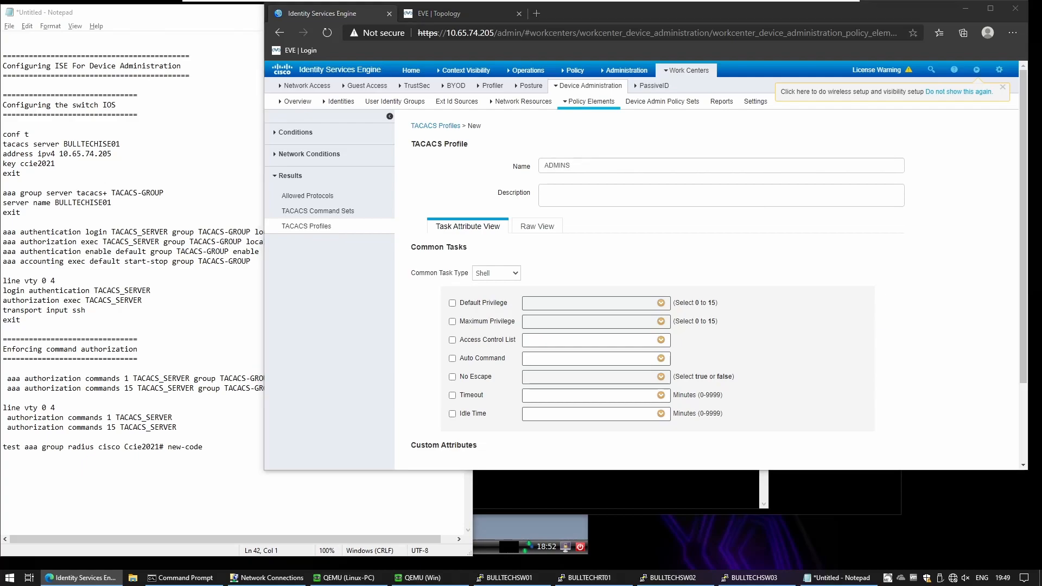
key(super+c)
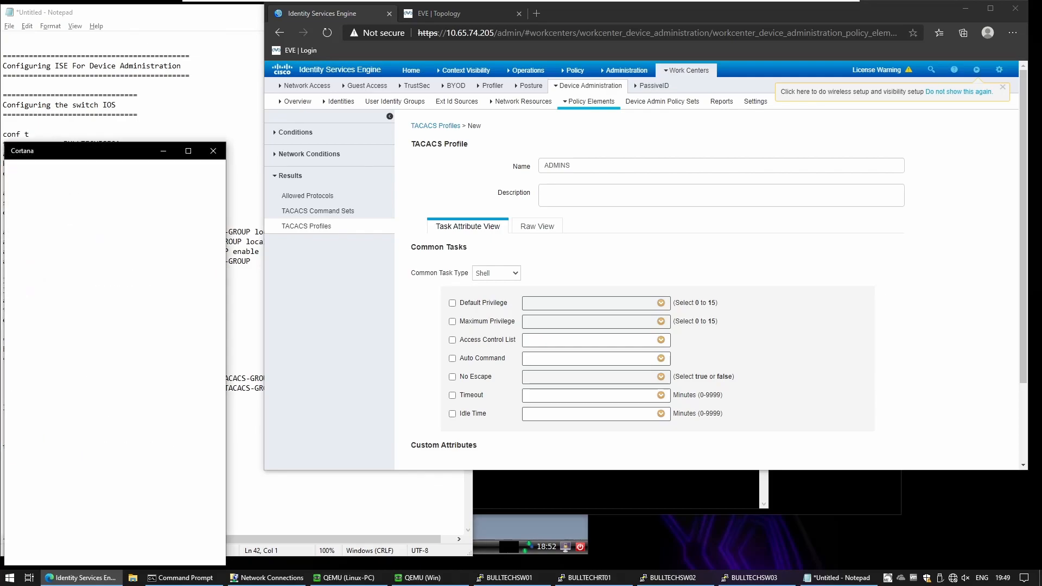
click(213, 151)
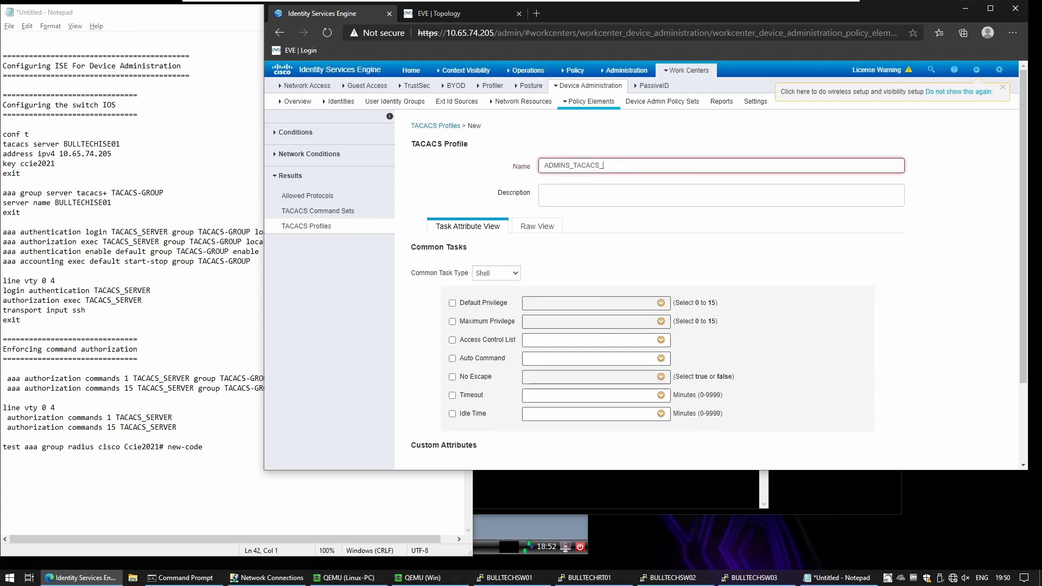
text(ROFILES)
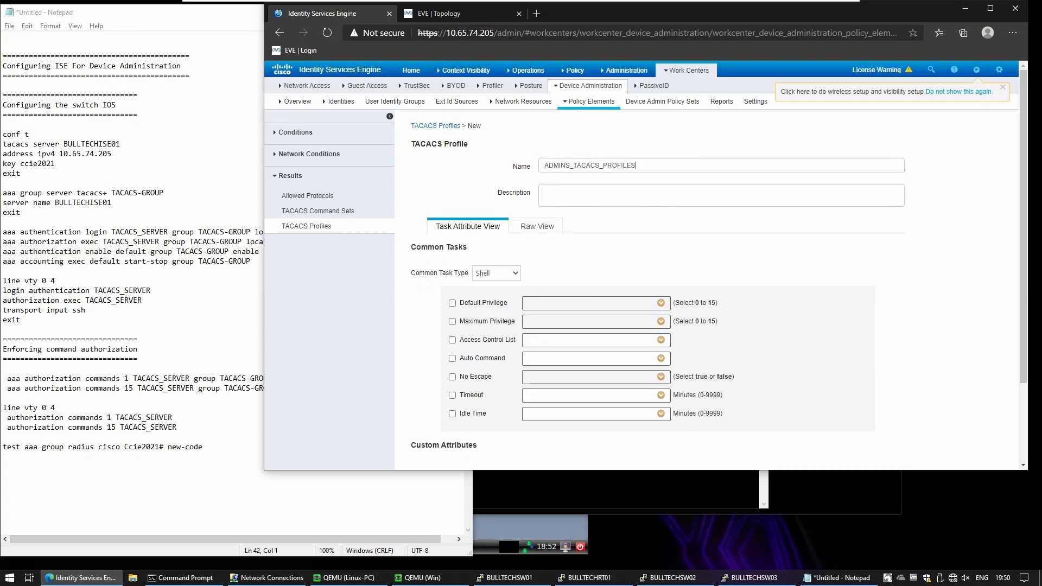
key(shift+Tab)
key(Right)
key(BackSpace)
key(ctrl+a)
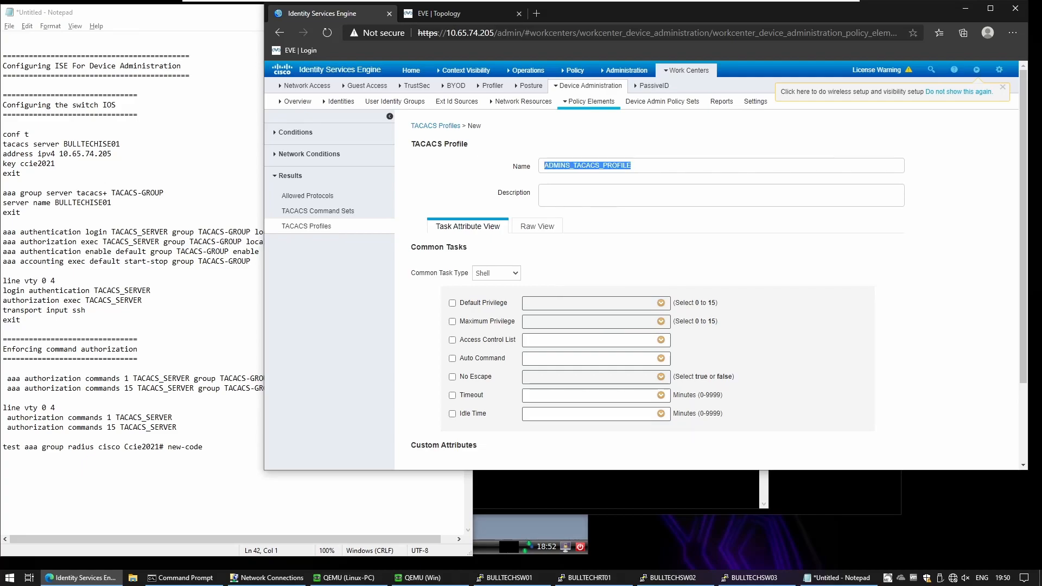
click(452, 306)
Step: Set Default and Maximum Privilege both to 15 and submit the profile
click(452, 303)
click(661, 303)
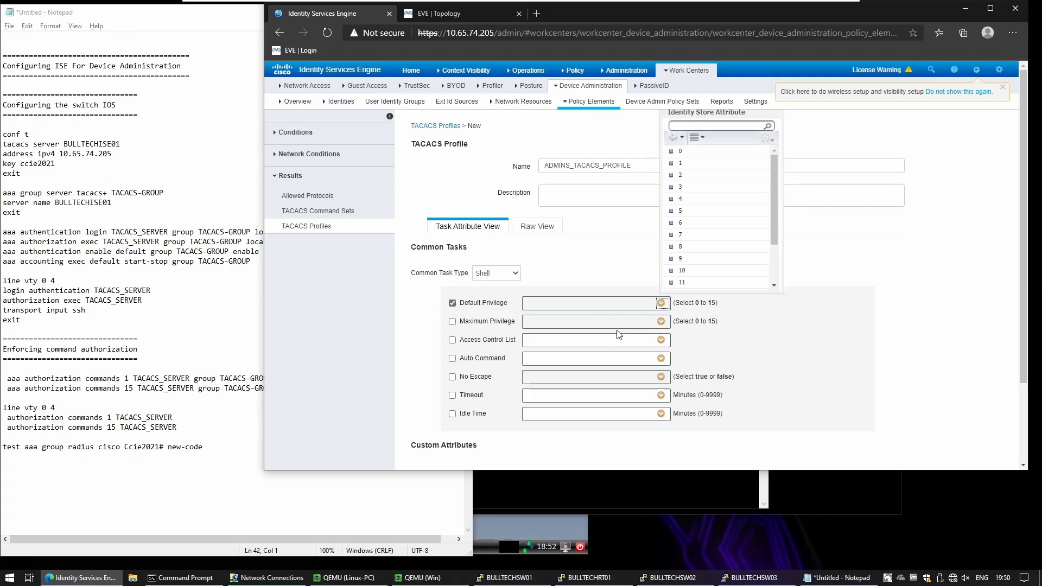
scroll(681, 252, down, 2)
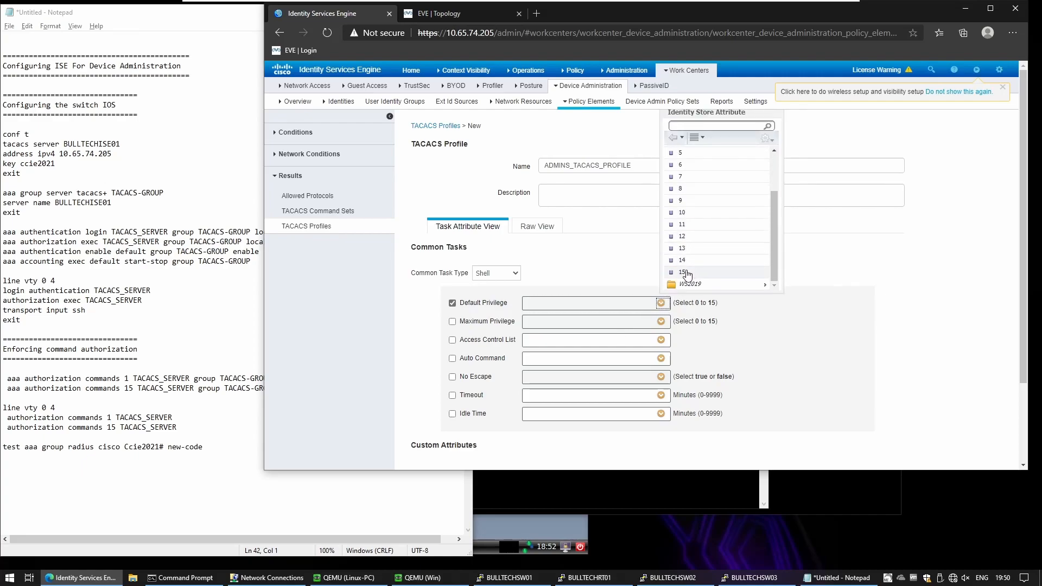
click(685, 272)
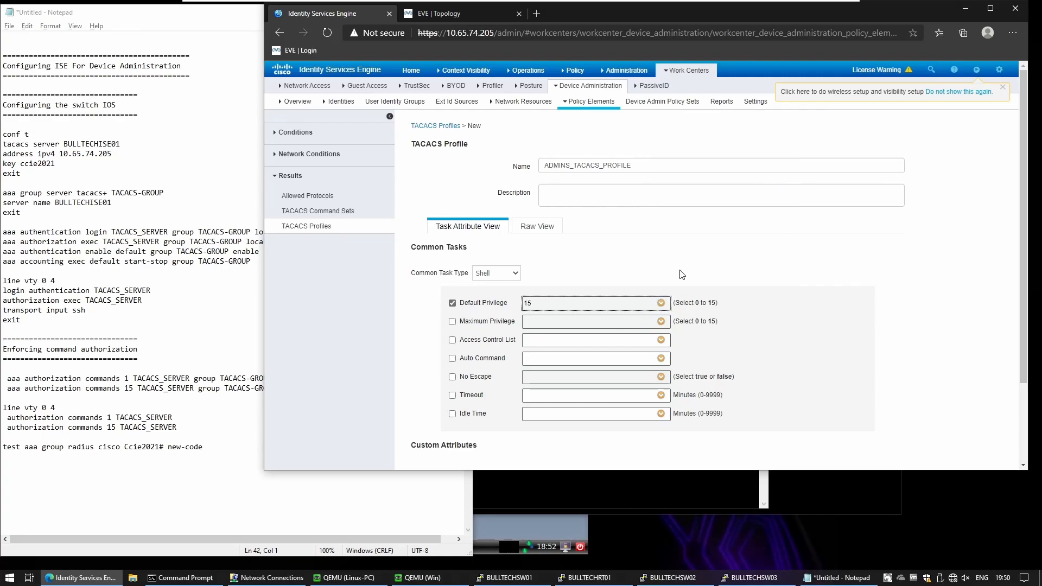
click(452, 322)
click(661, 321)
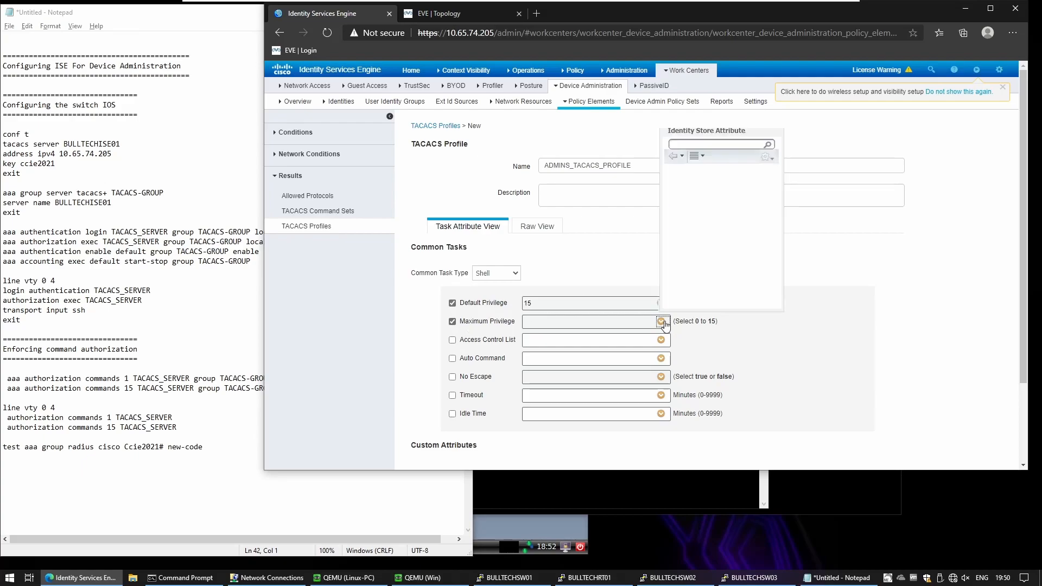
scroll(695, 250, down, 2)
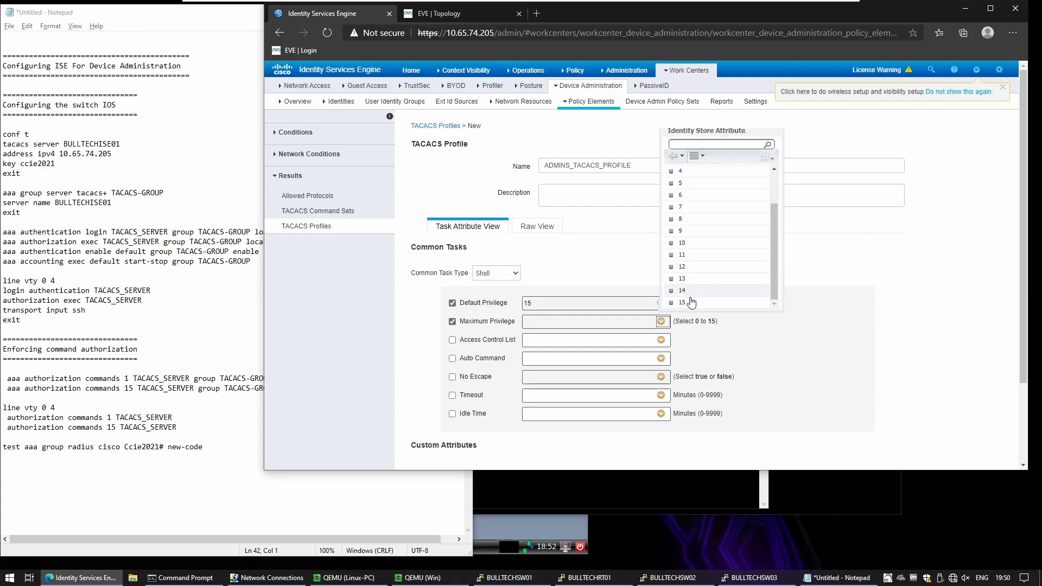
click(689, 303)
scroll(625, 277, down, 2)
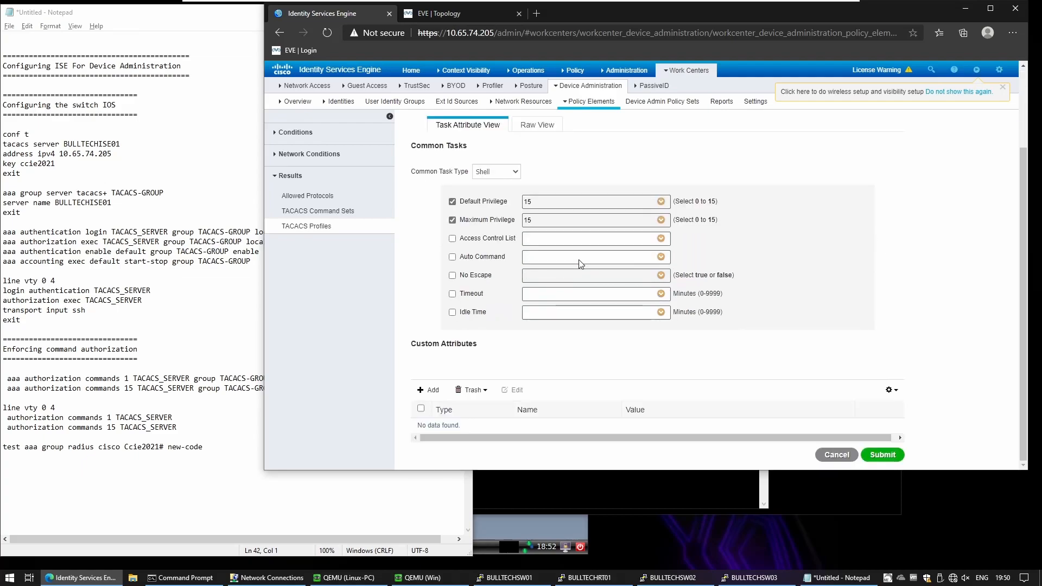
scroll(652, 293, up, 2)
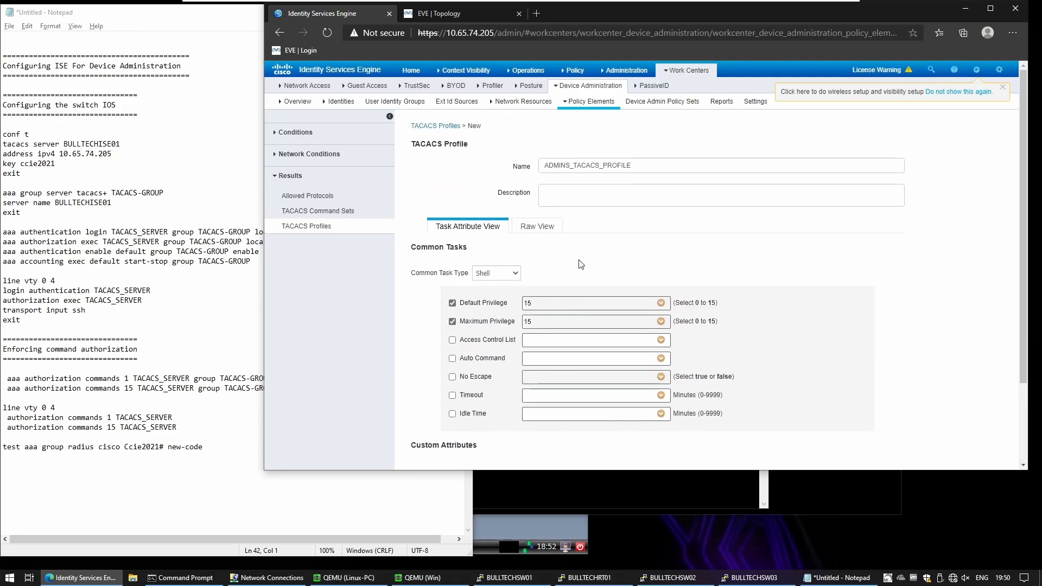
scroll(725, 393, down, 2)
scroll(728, 392, up, 2)
scroll(728, 393, down, 2)
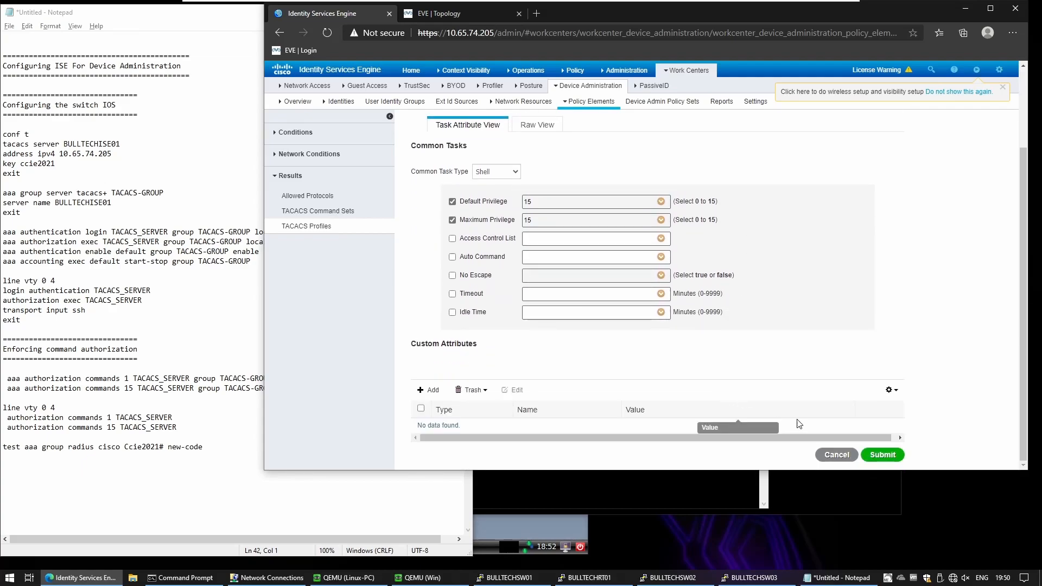
click(879, 454)
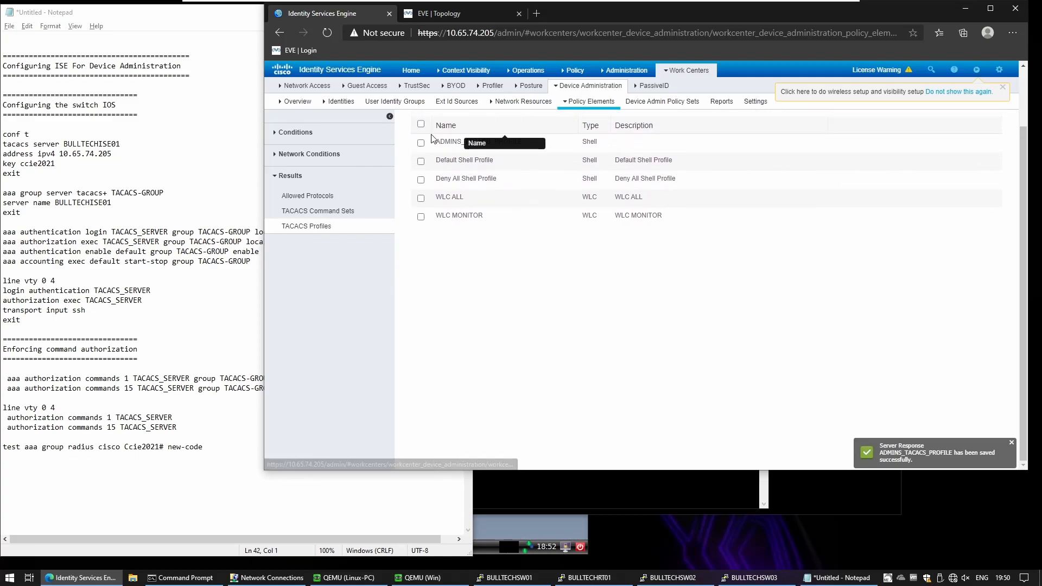
Step: Duplicate ADMINS_TACACS_PROFILE and rename the copy OPERATORS_TACACS_PROFILE
click(421, 143)
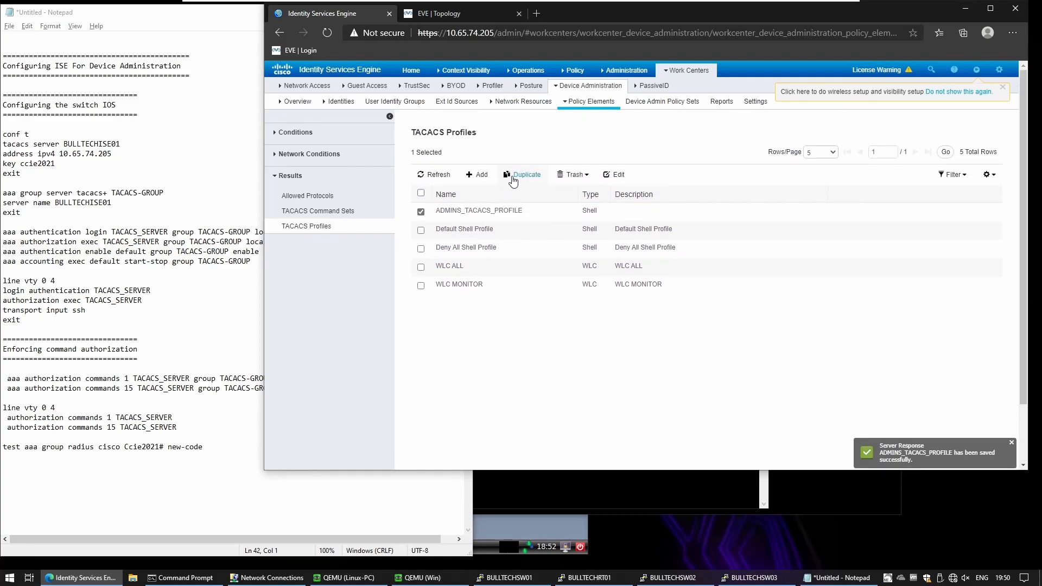
click(522, 212)
drag(571, 166, 442, 161)
text(OPERAT)
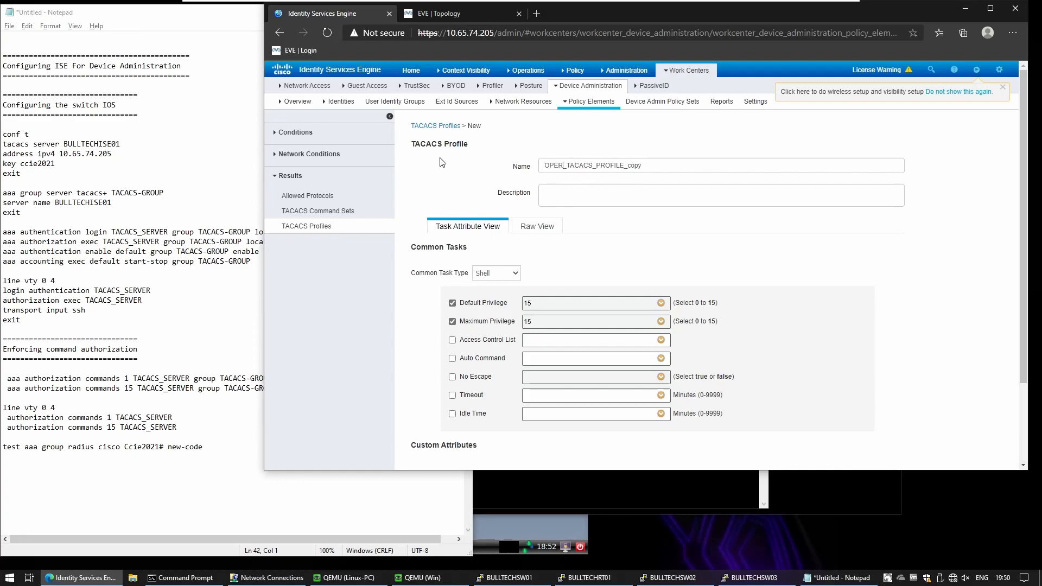
text(ORS)
key(BackSpace)
key(BackSpace)
key(BackSpace)
Step: Set the operators profile's Default and Maximum Privilege to 1 and save it
click(661, 303)
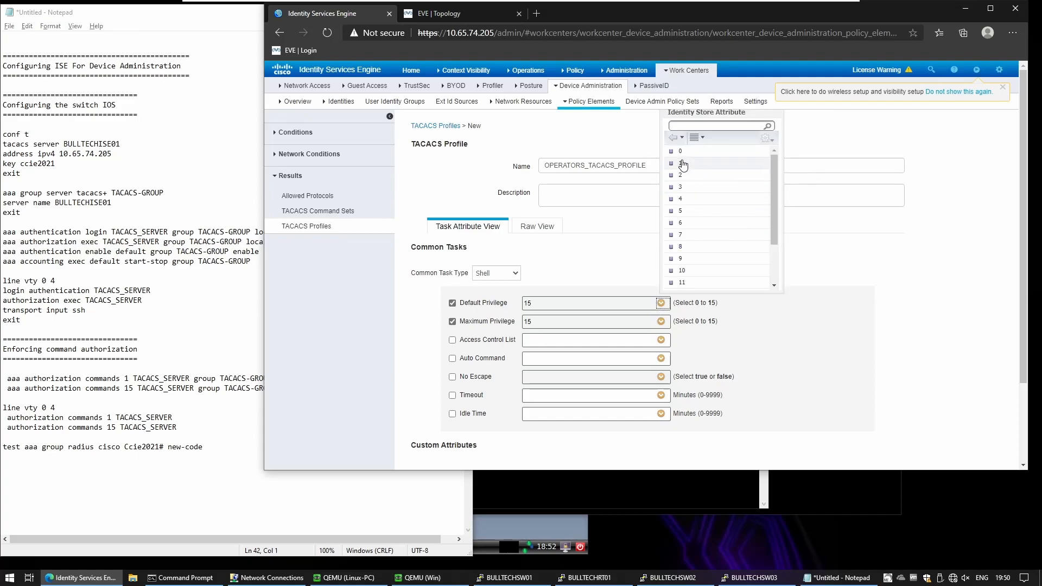
click(681, 163)
click(661, 321)
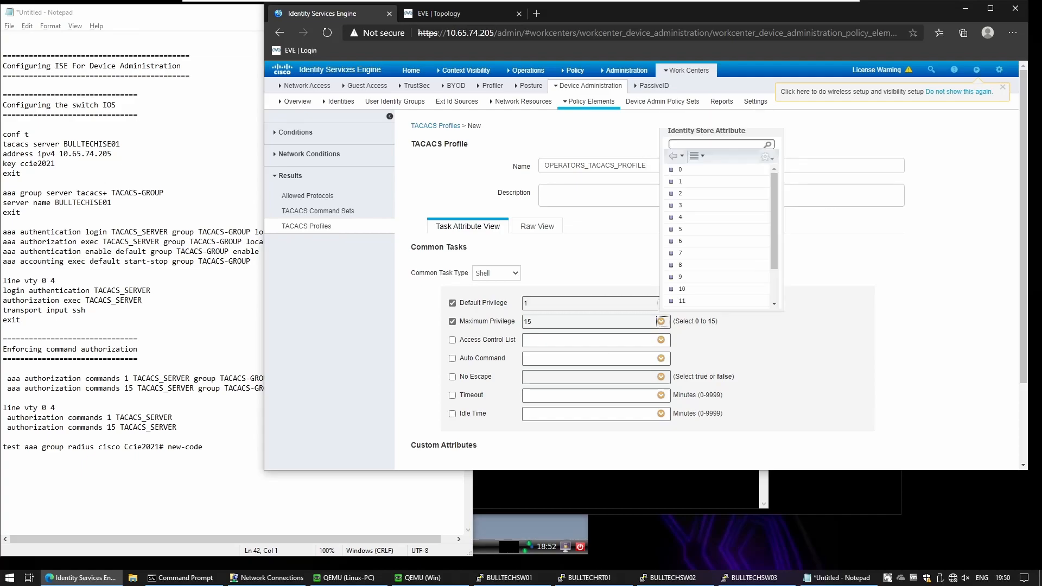
click(684, 184)
scroll(705, 388, down, 2)
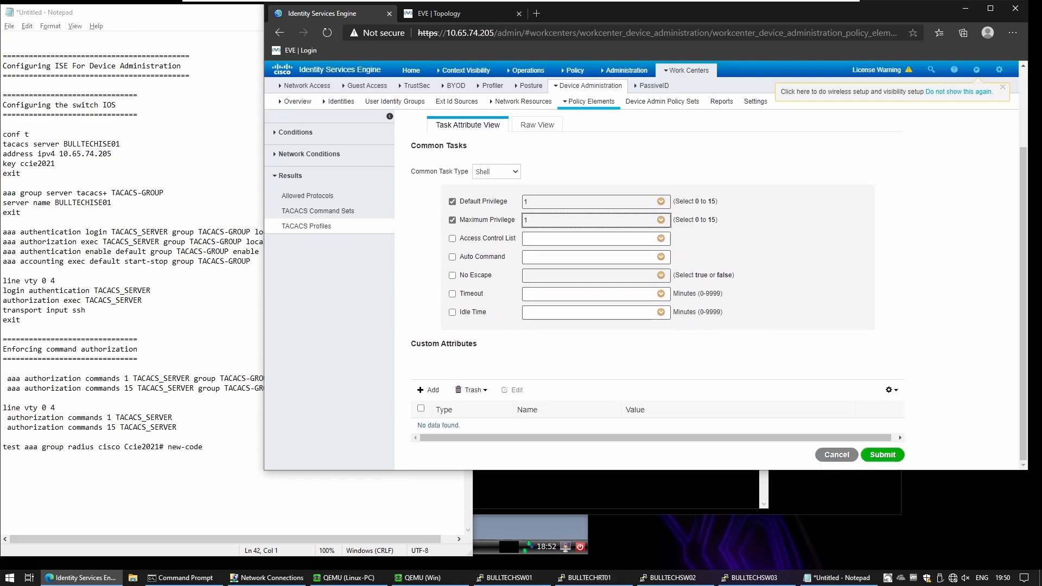
click(874, 455)
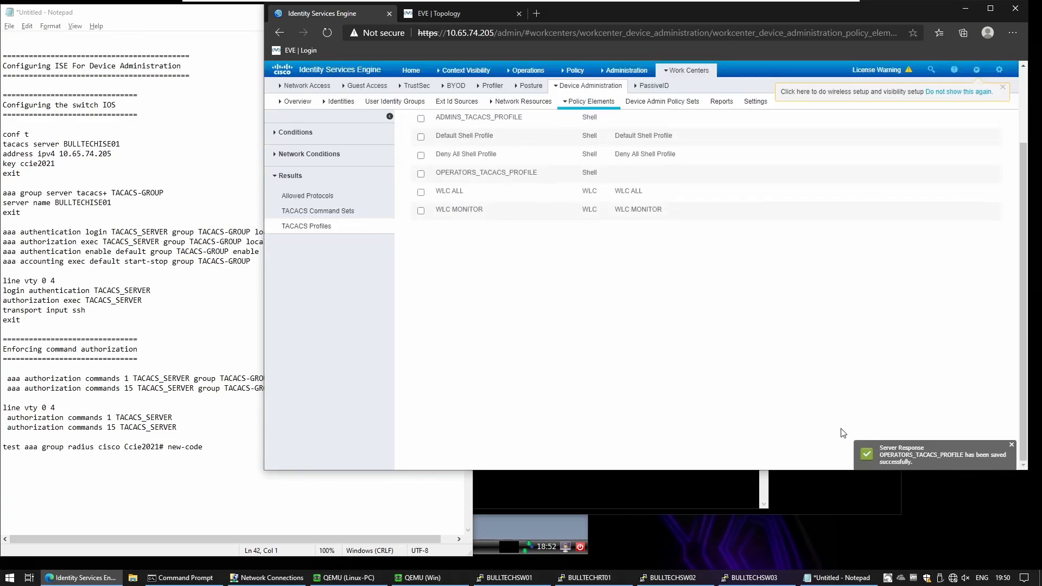
scroll(545, 303, up, 2)
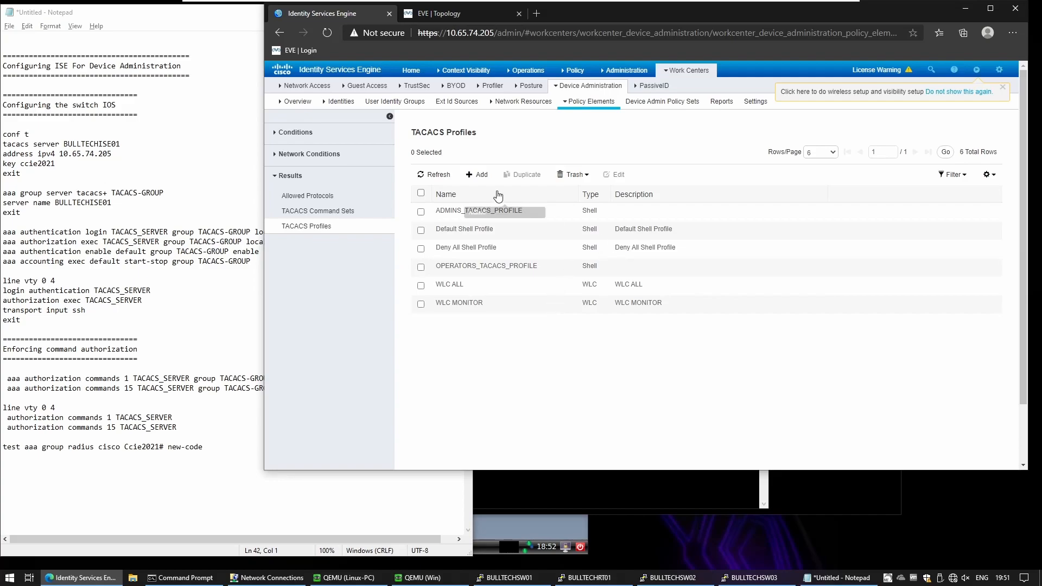
Step: Create the ADMINS_CMD command set permitting any command and save it
click(326, 211)
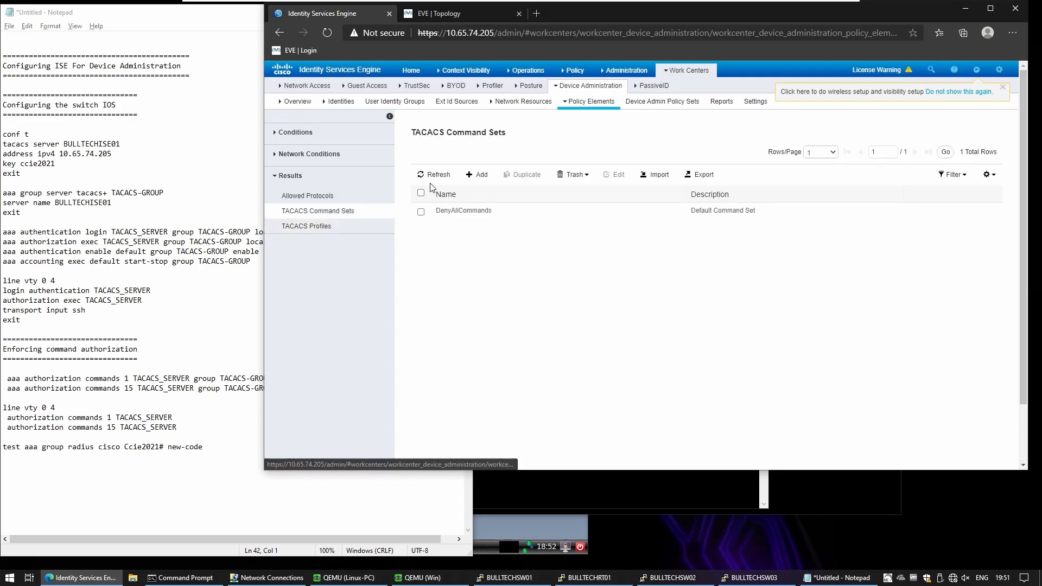
click(479, 174)
text(ADMINS_CMD)
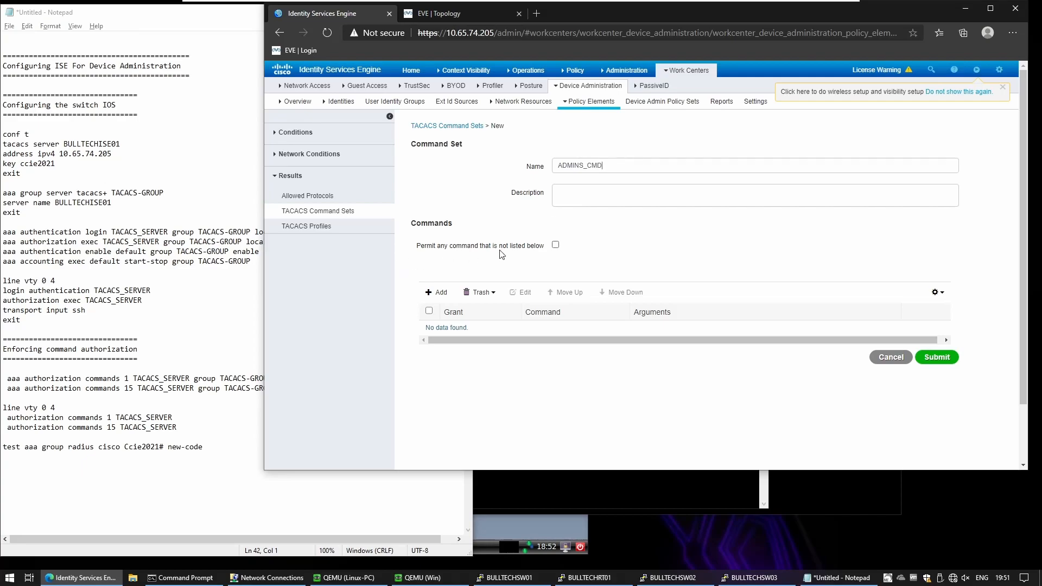
click(555, 245)
click(932, 357)
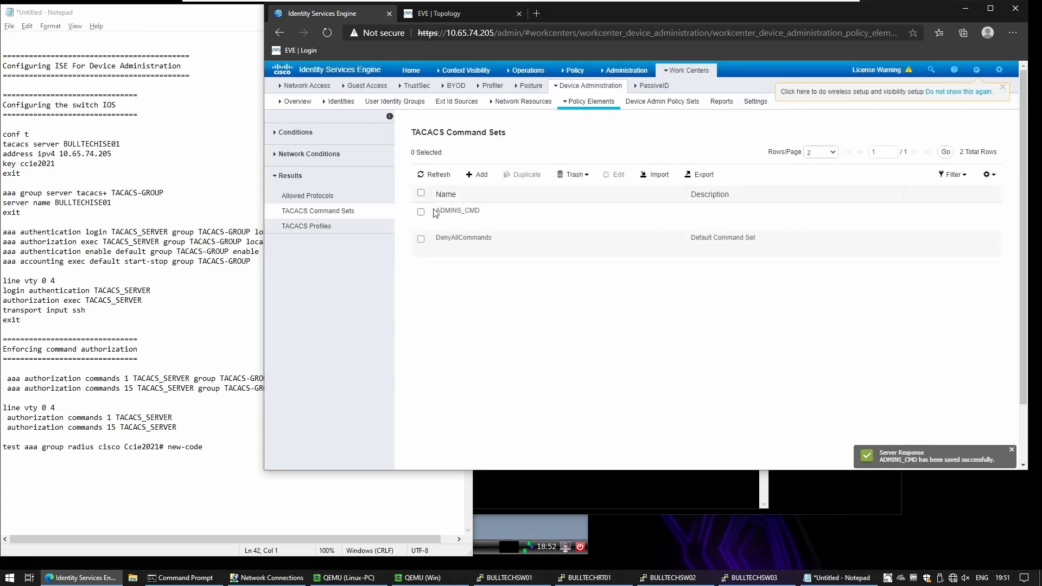
Step: Create the OPERATORS_CMD command set with a Permit show run* entry and save it
click(478, 174)
click(559, 166)
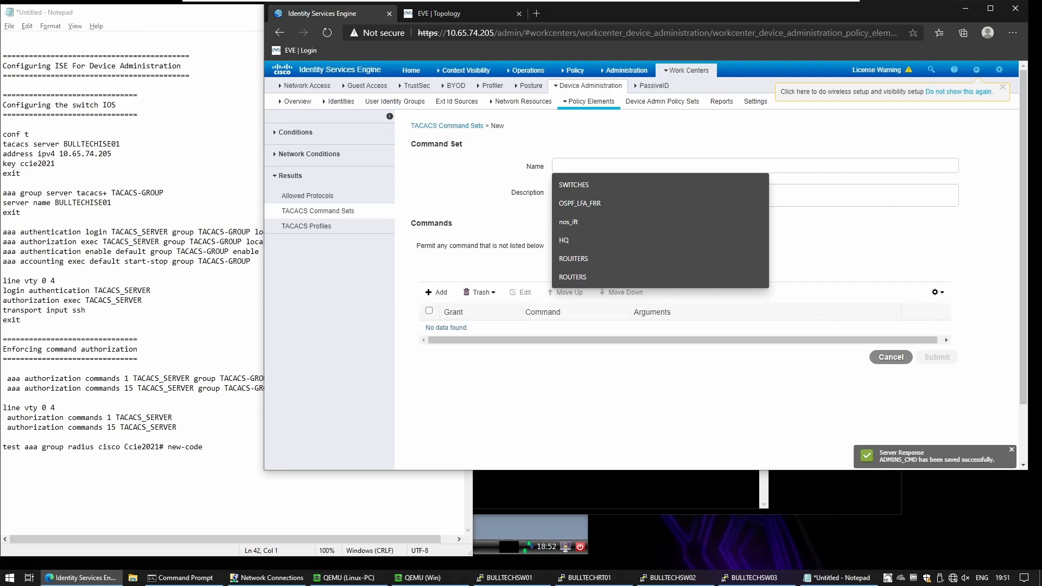
text(OPERATORS_CMD)
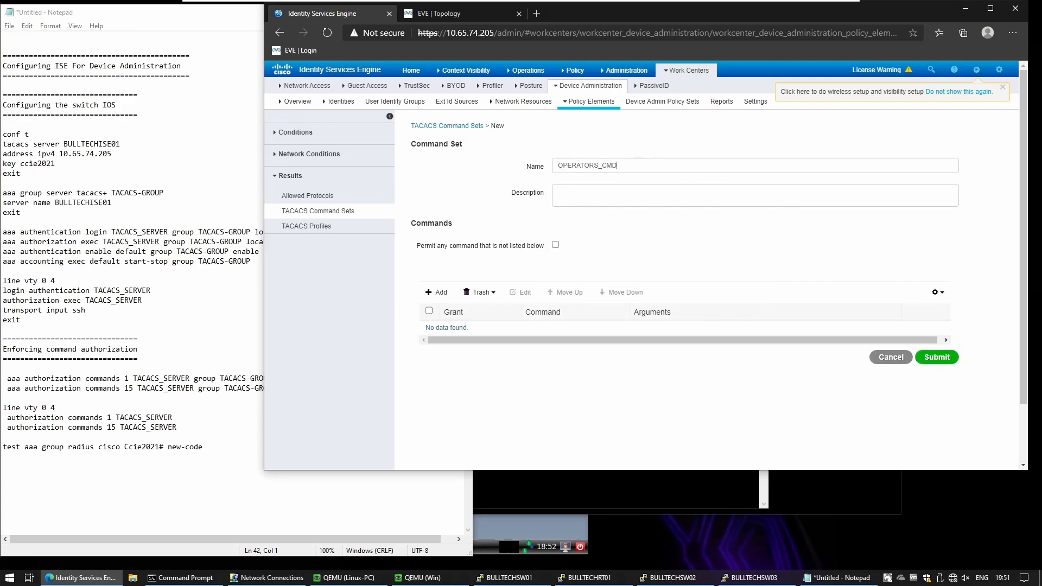
click(437, 292)
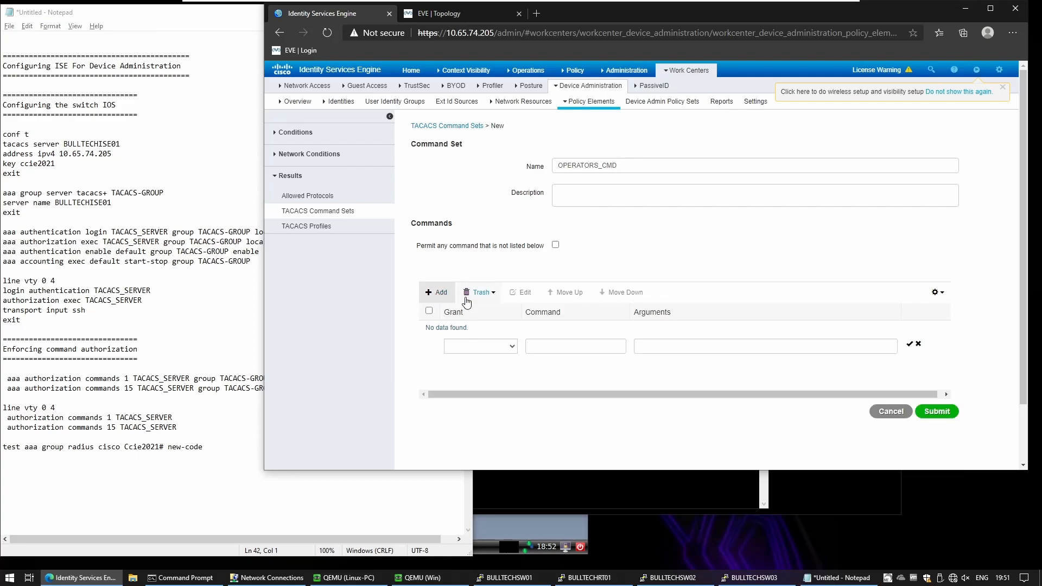
click(507, 348)
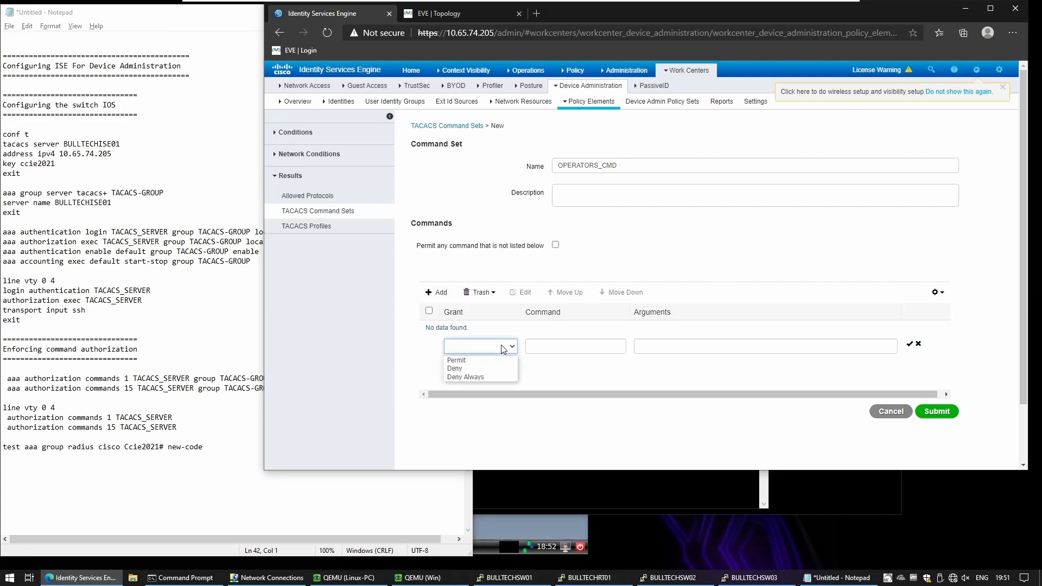
click(481, 360)
click(537, 347)
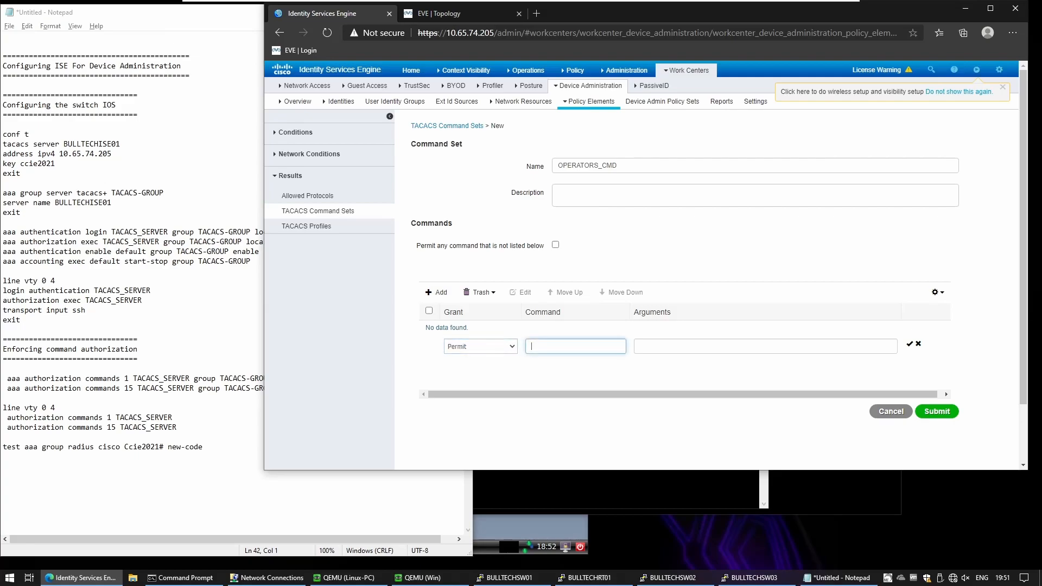
text(shpow)
key(Tab)
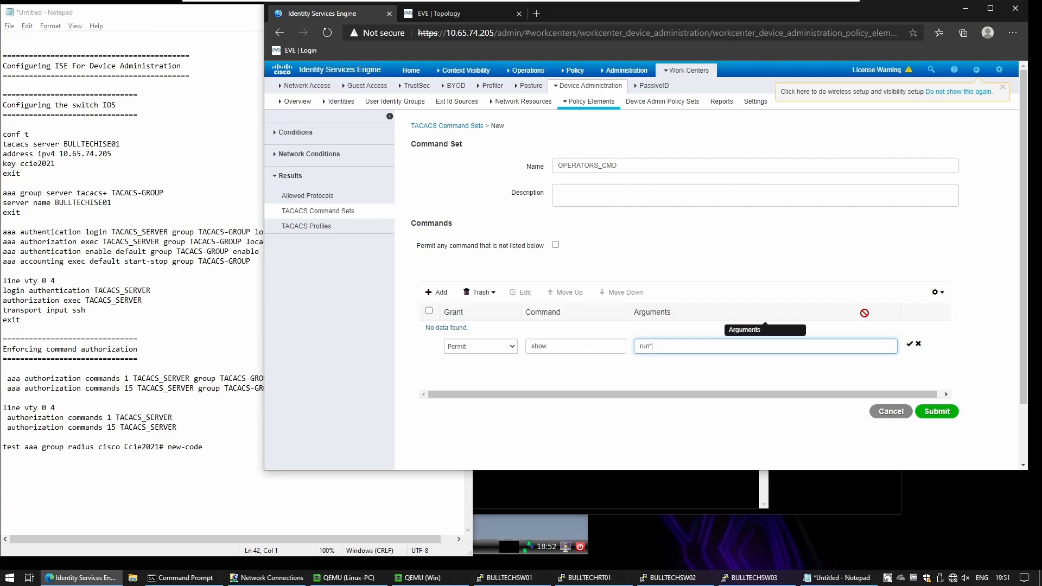
click(909, 345)
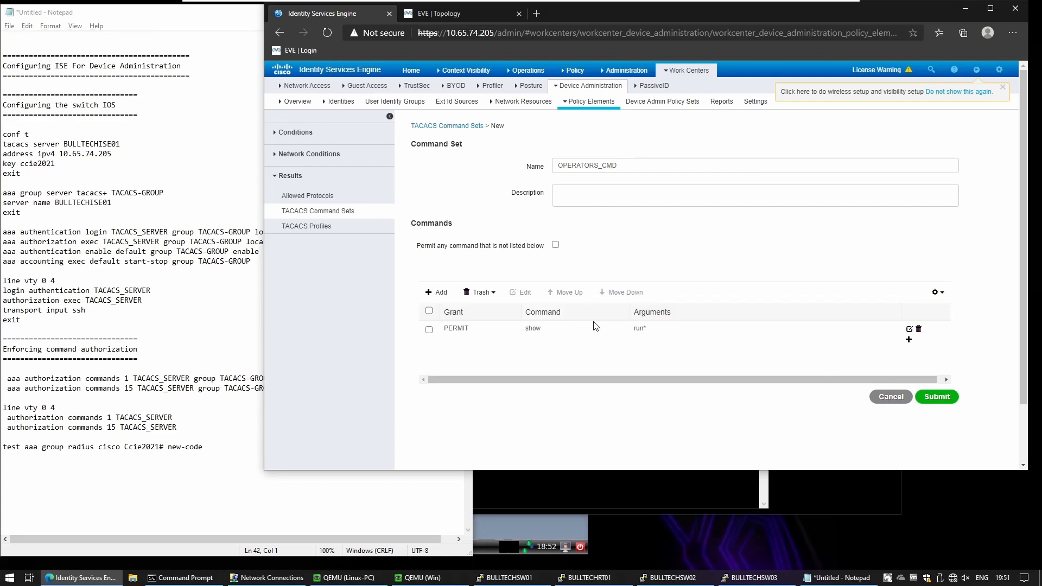
click(938, 397)
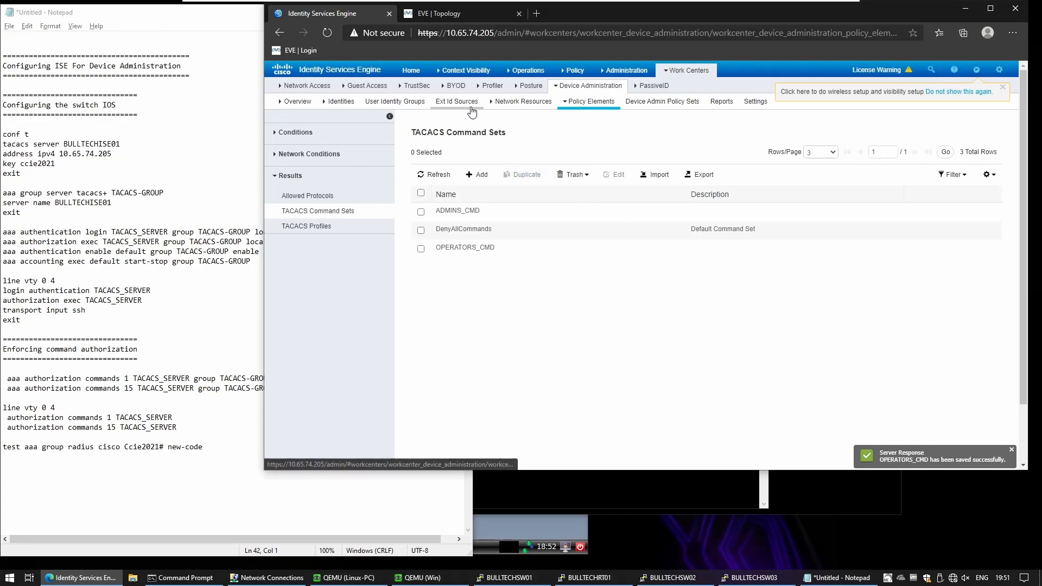
Step: Add a new device admin policy set named BULLTECH_ENTERPRISE_MANAGEMENT_PS above Default
click(655, 108)
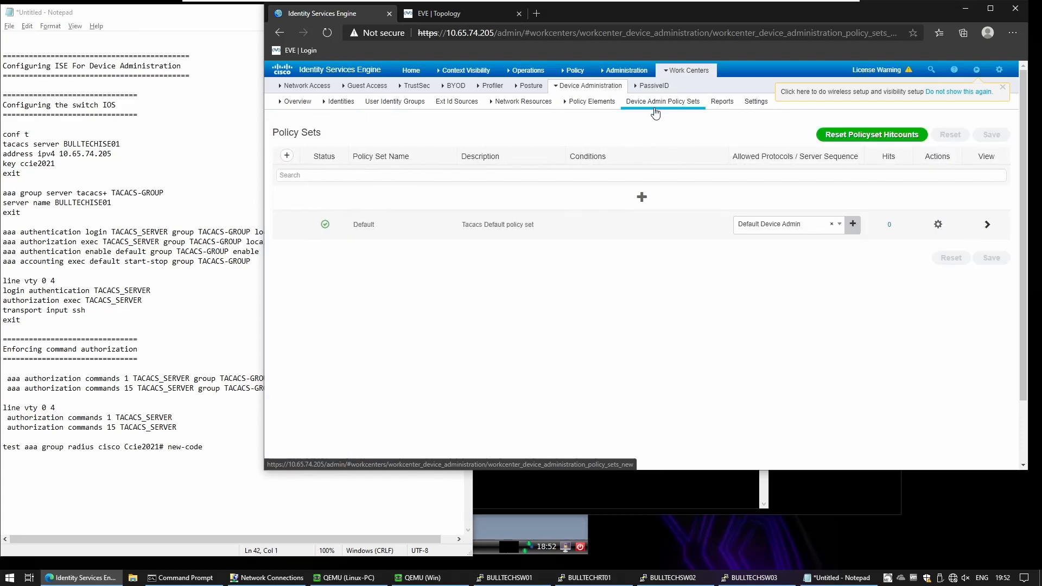
click(642, 197)
double_click(377, 197)
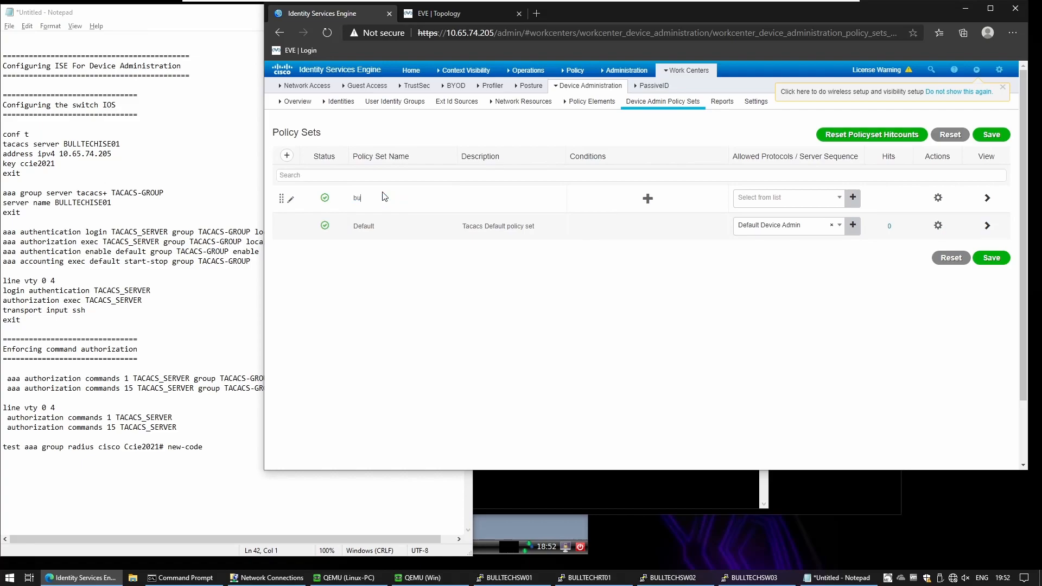
text(BVU)
text(ULLTEC_ENTERPRISE_PS)
key(BackSpace)
key(BackSpace)
text(_NET)
key(BackSpace)
key(BackSpace)
key(BackSpace)
text(MANAGEMENT_PS)
Step: Give the policy set the condition Device Type Equals All Device Types#SWITCHES
click(638, 191)
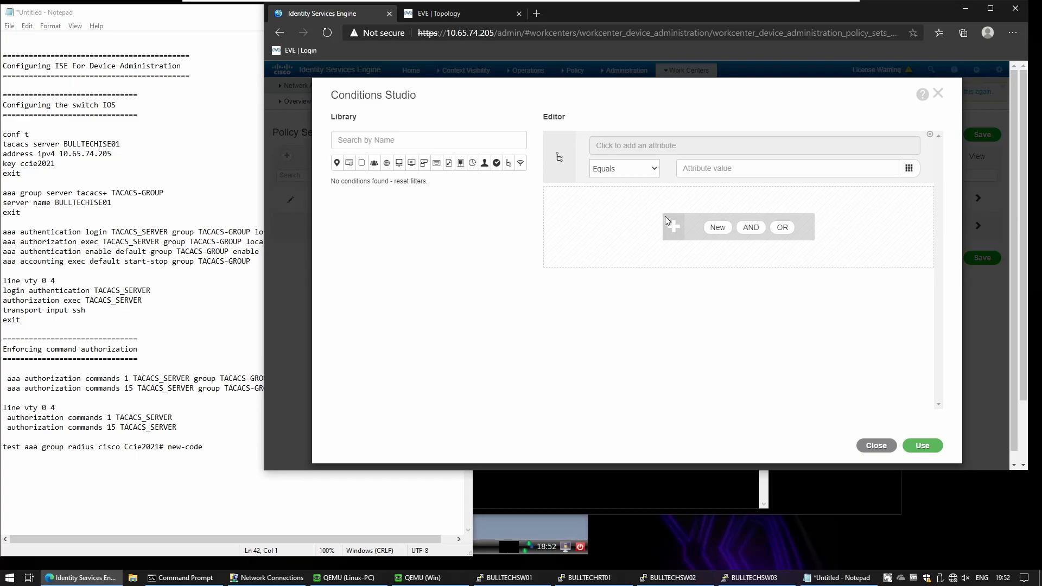
click(695, 147)
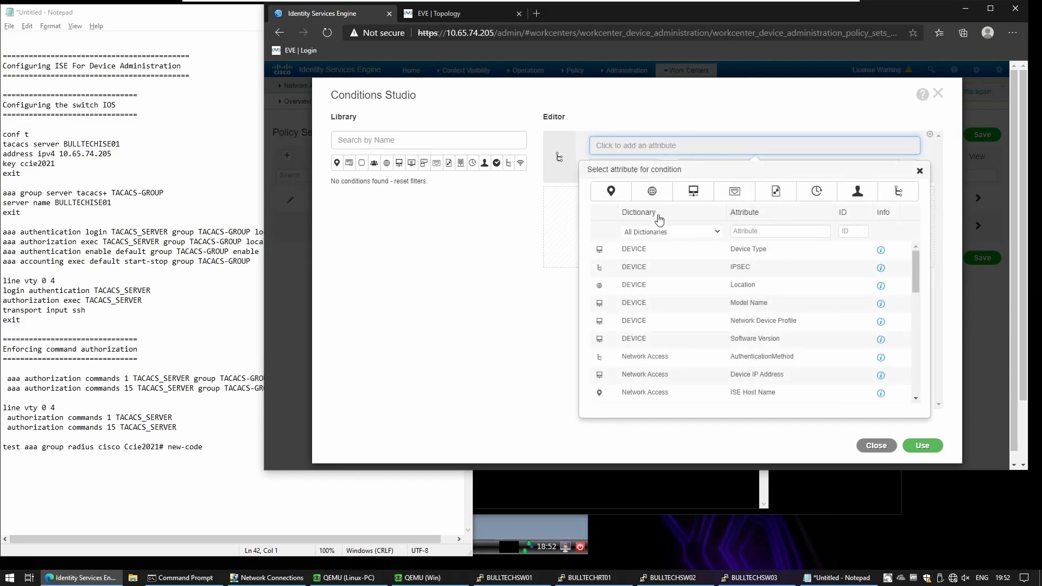
click(752, 254)
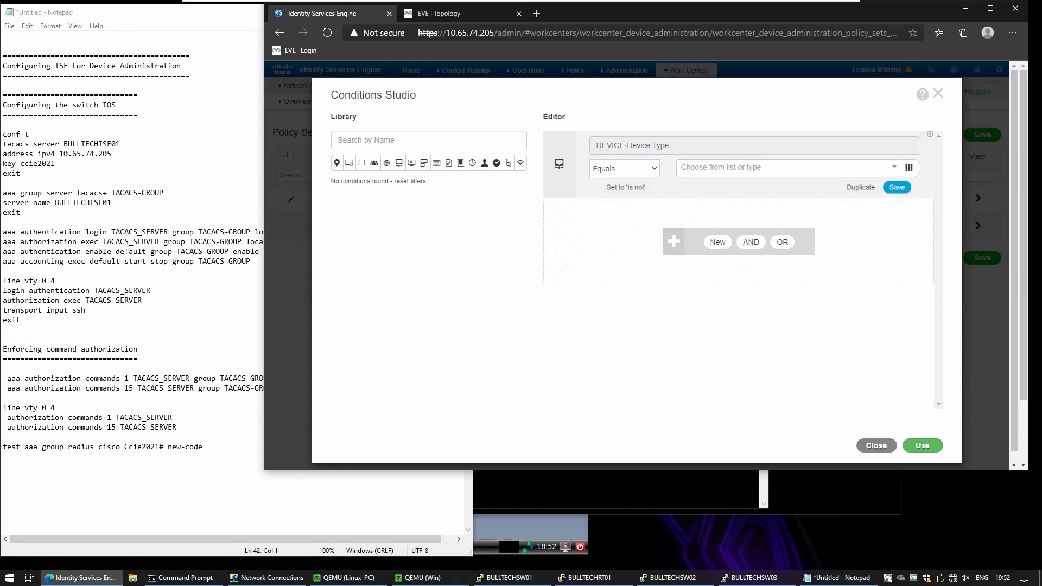
click(715, 168)
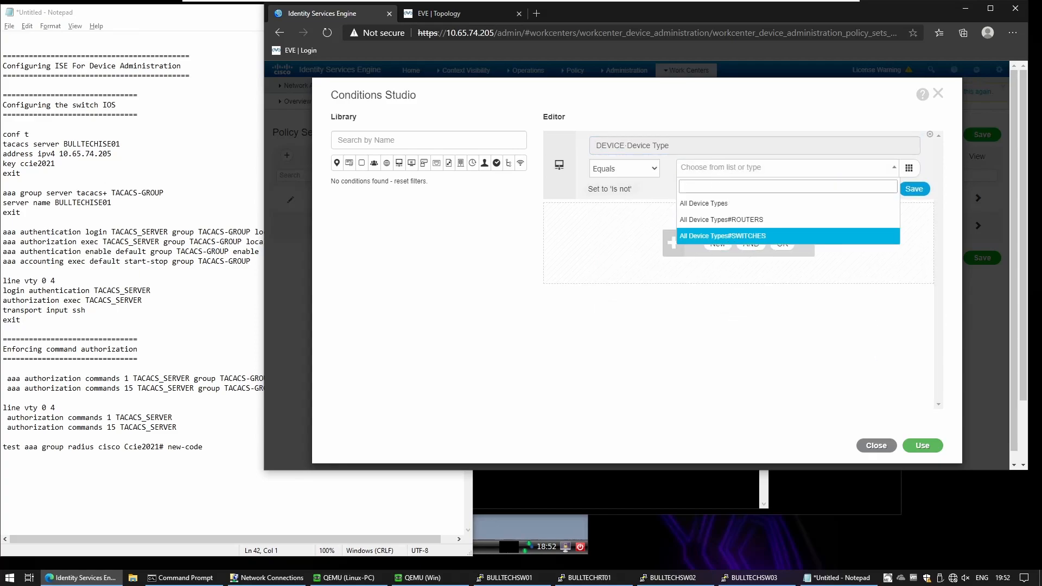
click(735, 237)
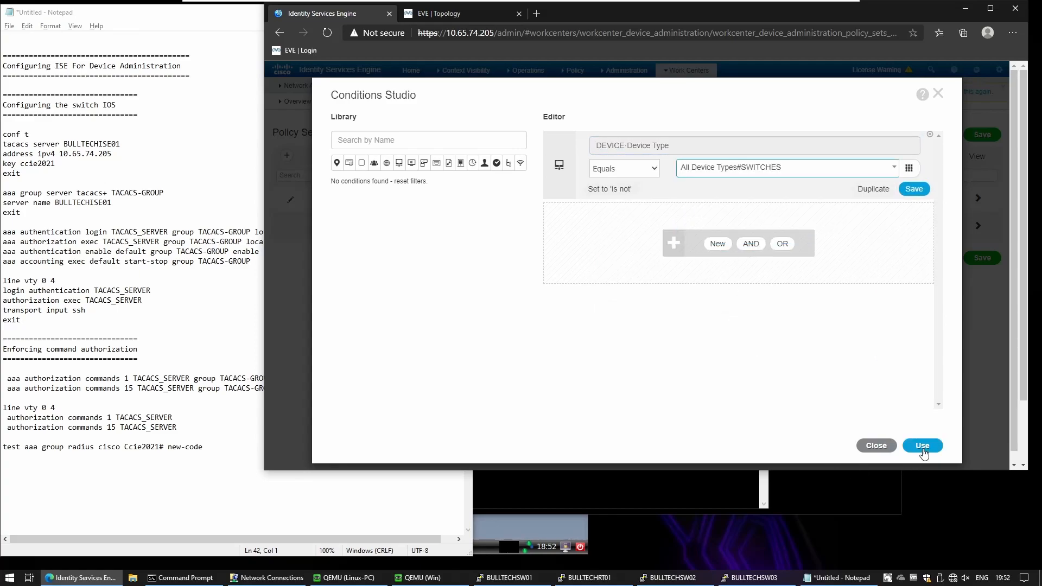
click(924, 446)
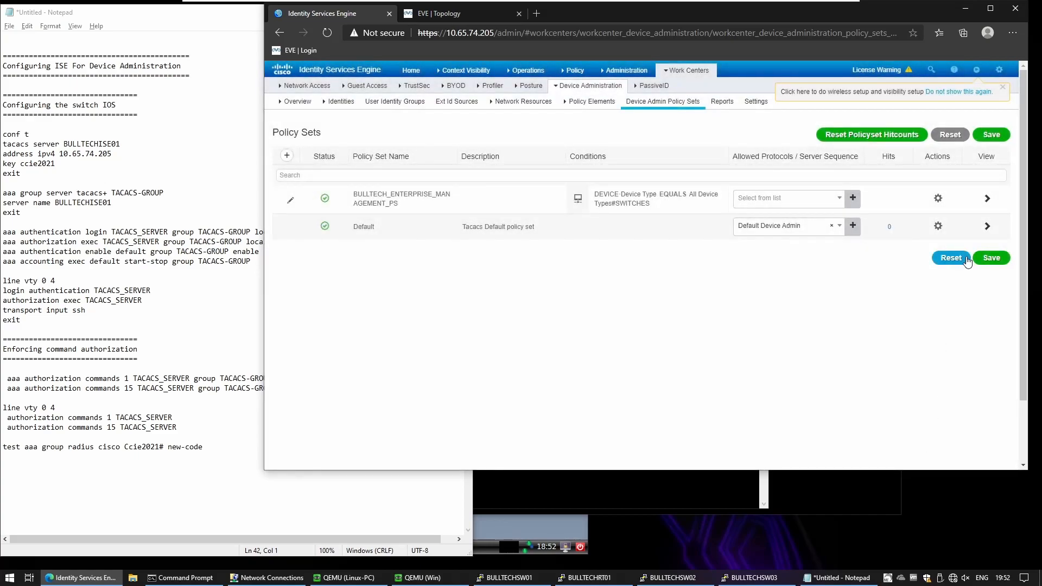
Step: Set the policy set's allowed protocols to Default Network Access and save
click(807, 201)
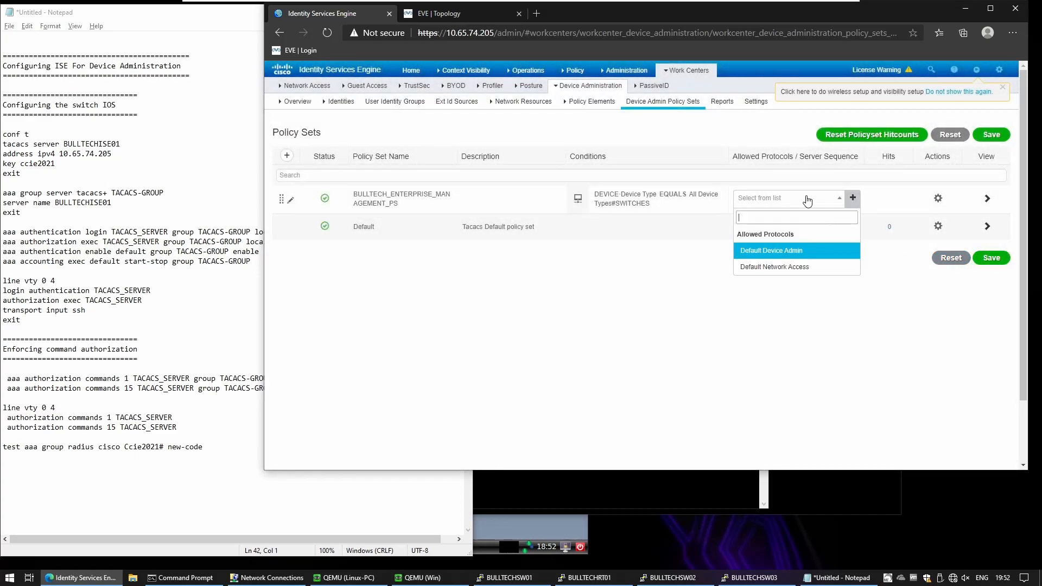
click(806, 251)
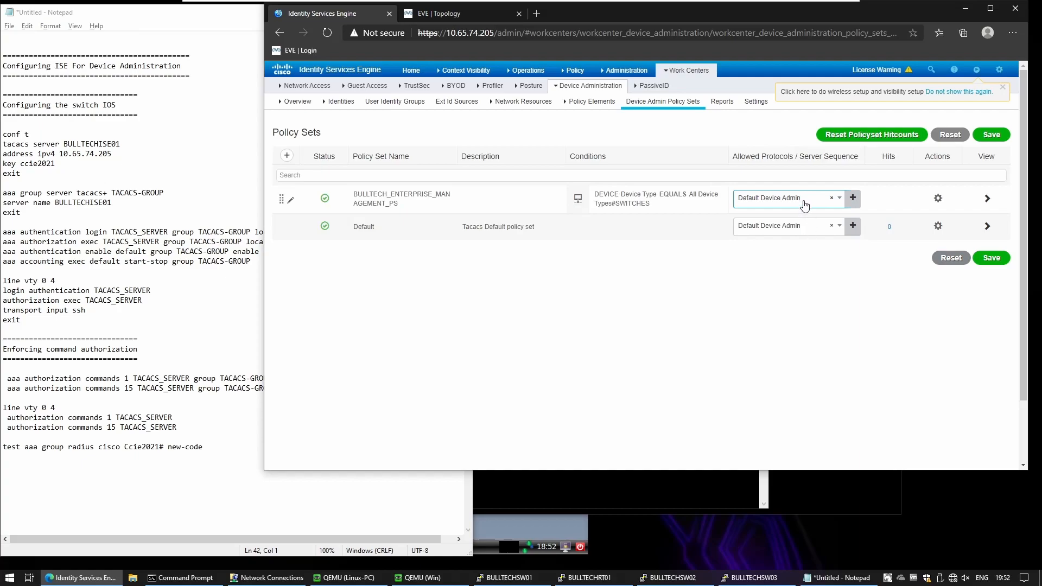
click(990, 257)
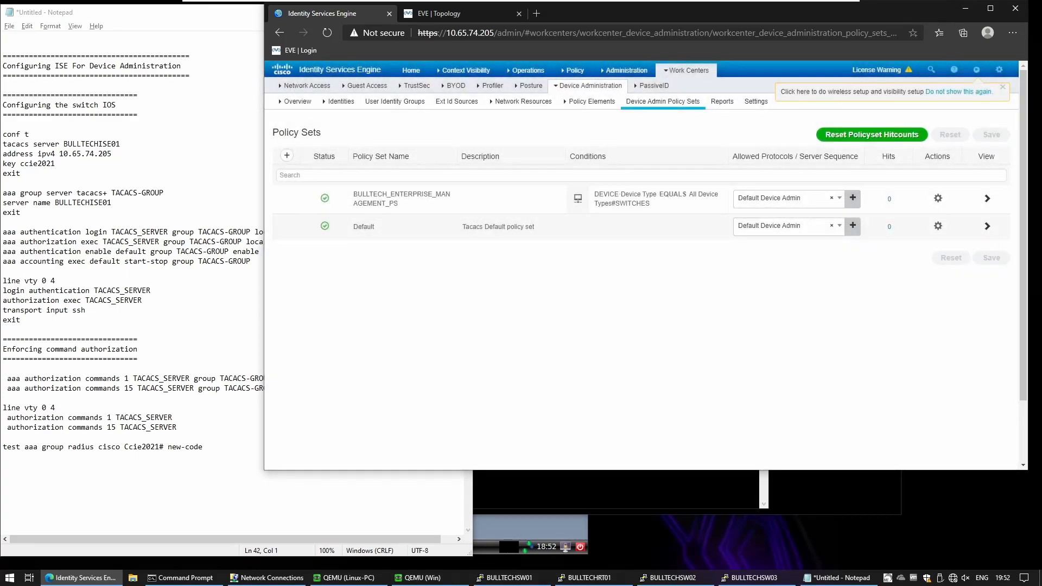
click(818, 199)
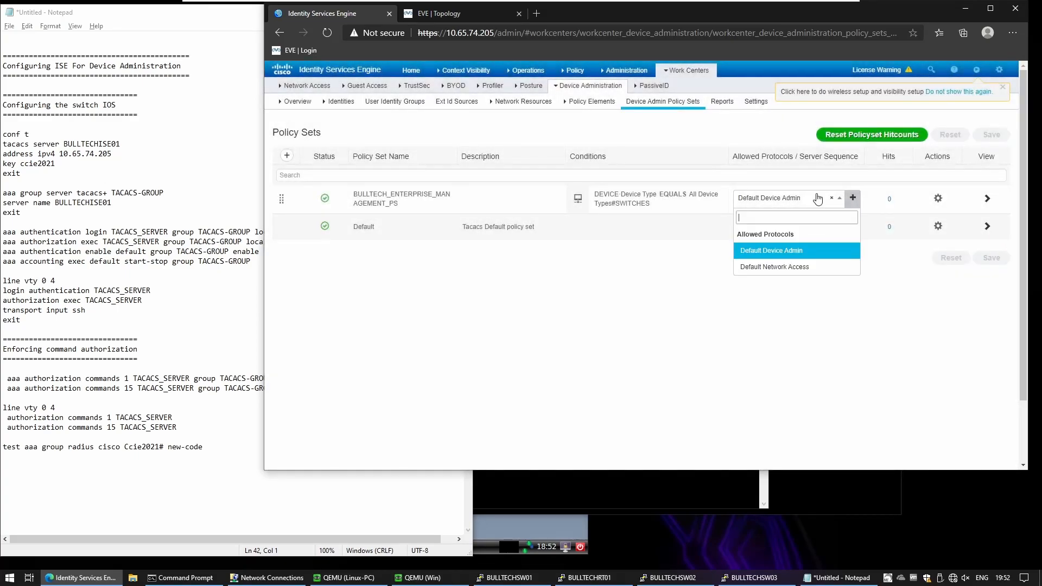
click(800, 267)
click(985, 258)
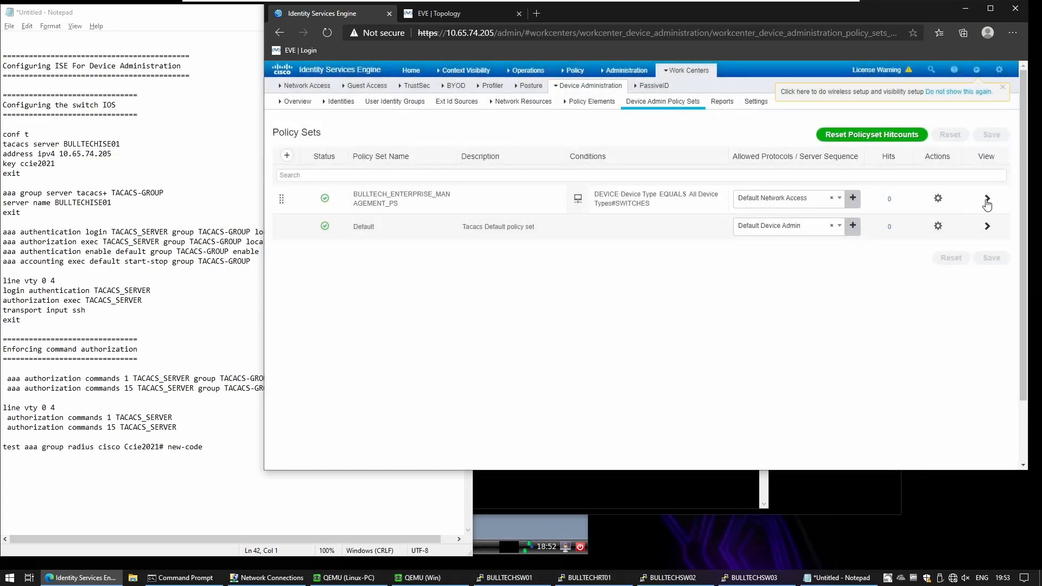
Step: Open the BULLTECH_ENTERPRISE_MANAGEMENT_PS policy set and expand its authentication and authorization policies
click(988, 201)
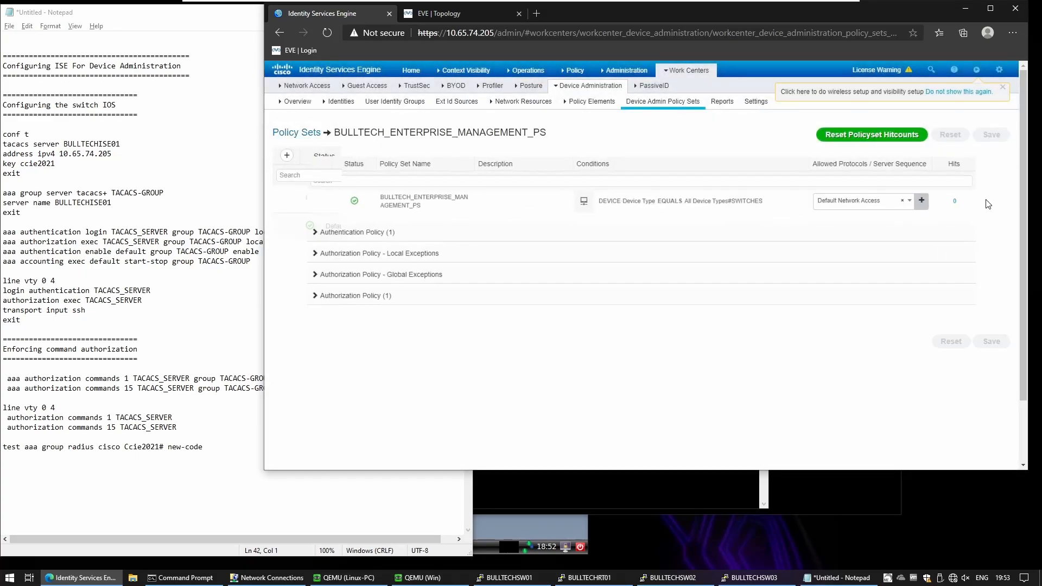
click(350, 232)
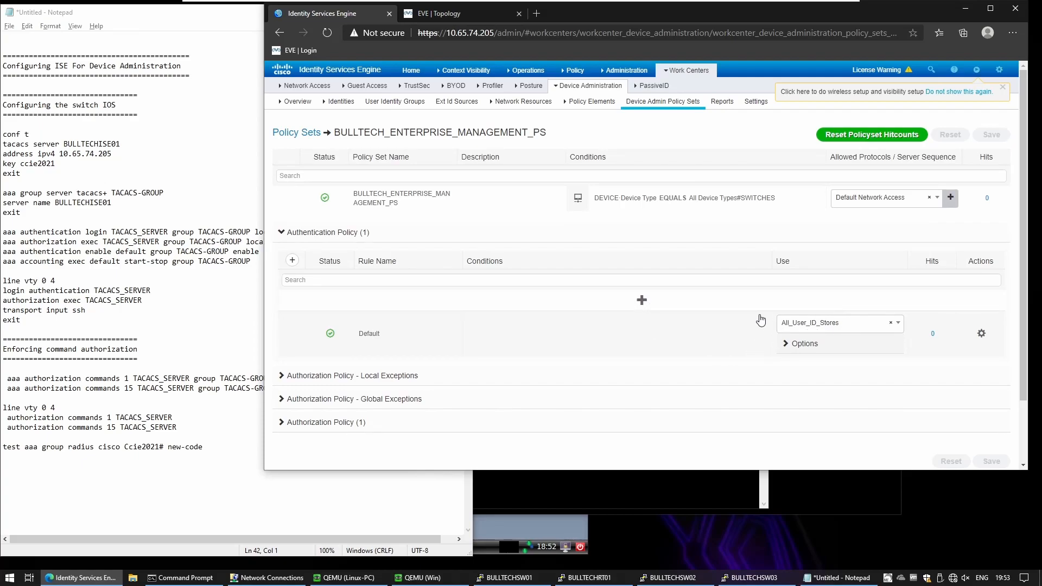
scroll(331, 423, down, 1)
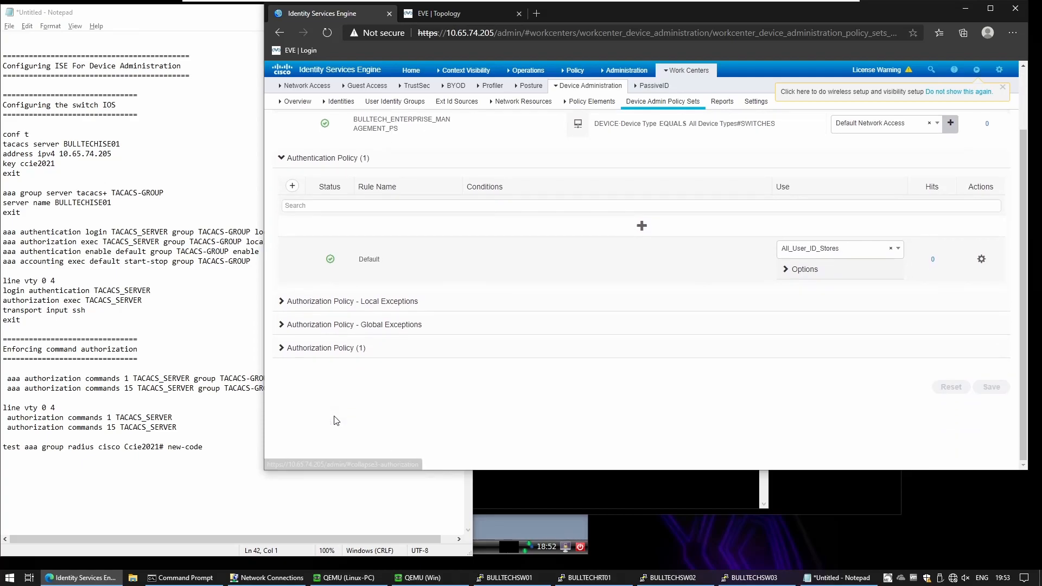
click(309, 350)
scroll(310, 350, down, 1)
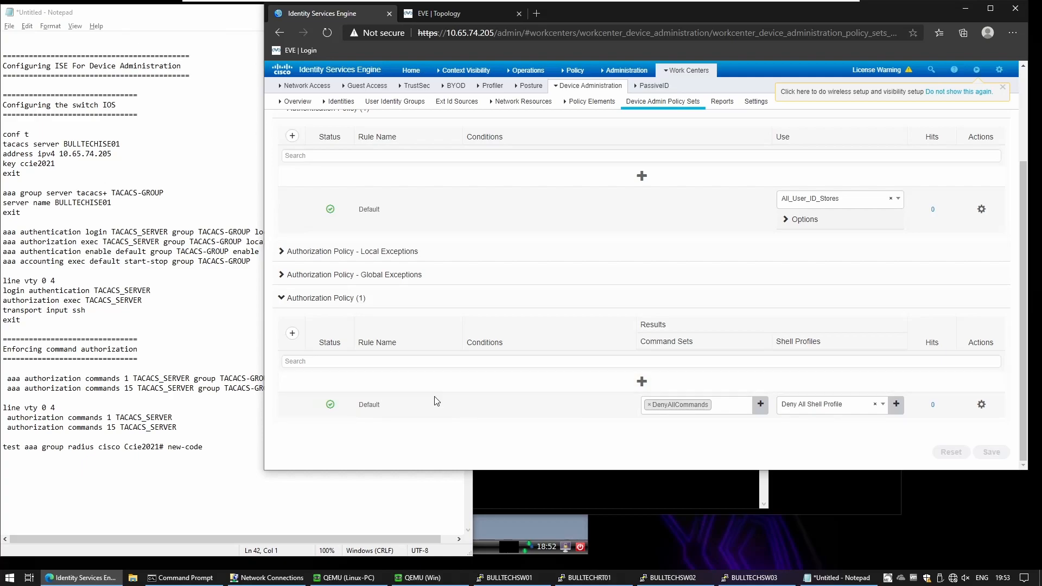
Step: Add an authorization rule above Default named OPERATORS_AUTHORIZATION_POLICY
click(292, 333)
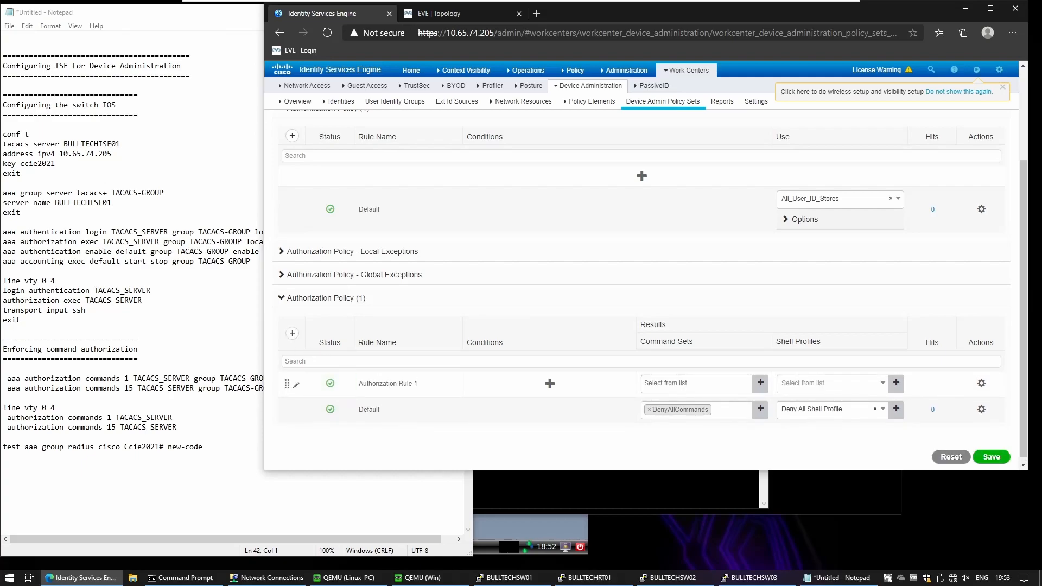
text(OPERATORS_AUTHOIR)
key(BackSpace)
key(BackSpace)
text(RIZATION_POLICY)
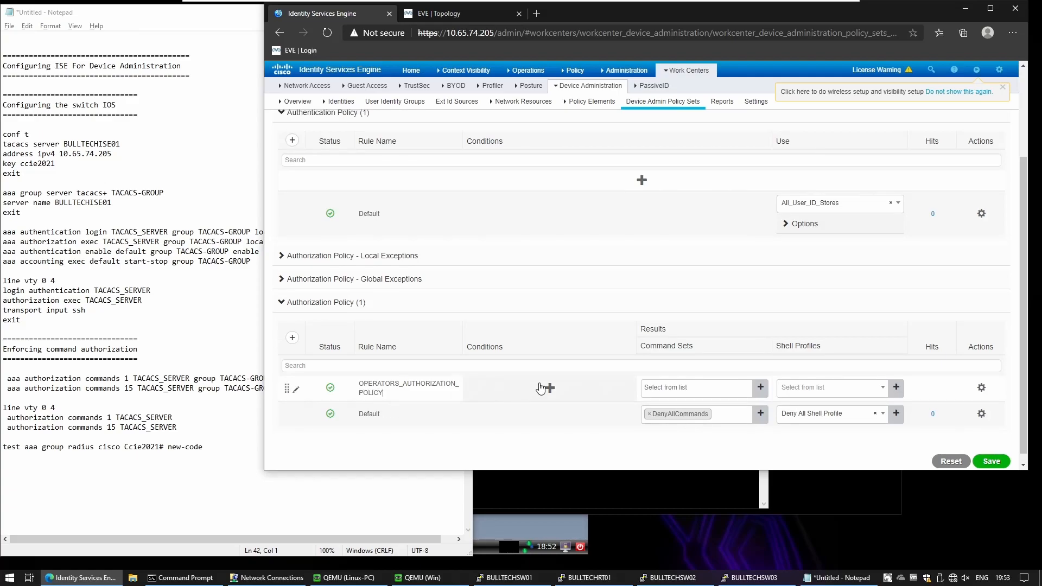
click(549, 388)
Step: Set the operators rule condition to WS2019 ExternalGroups EQUALS bulltech.com/Users/Domain Users
click(643, 148)
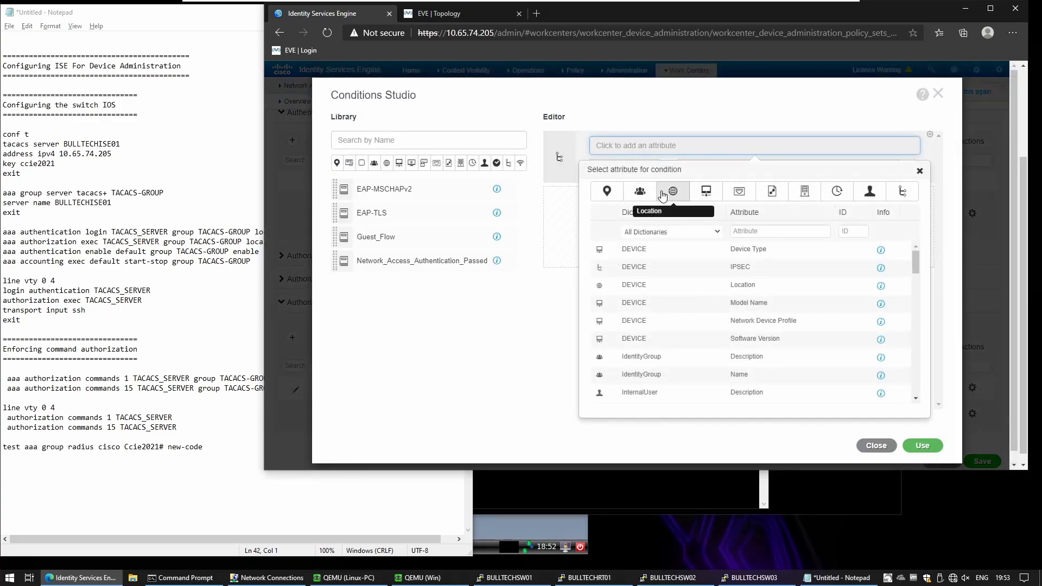
click(639, 192)
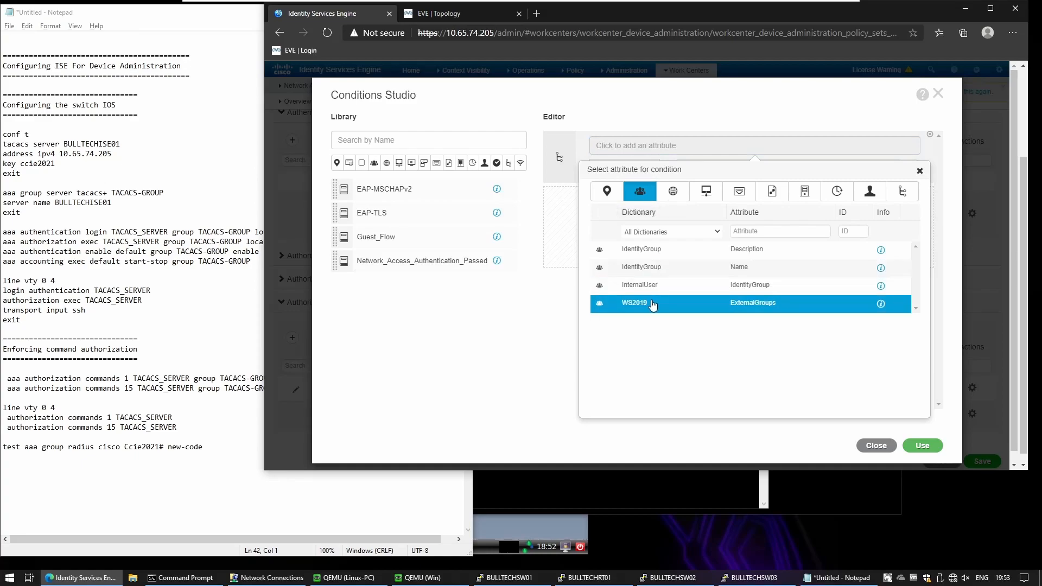
click(653, 303)
click(721, 168)
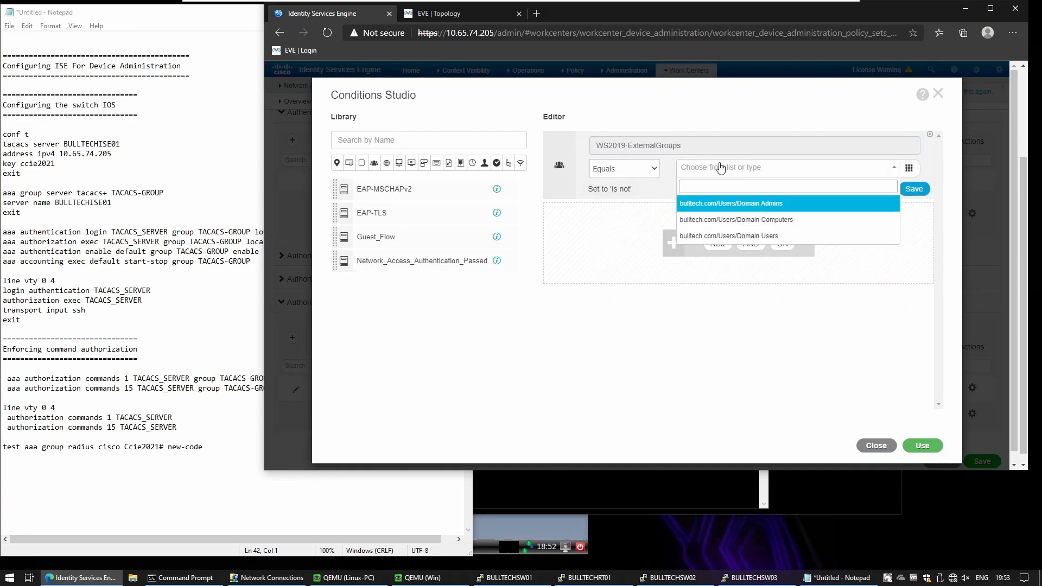
click(761, 237)
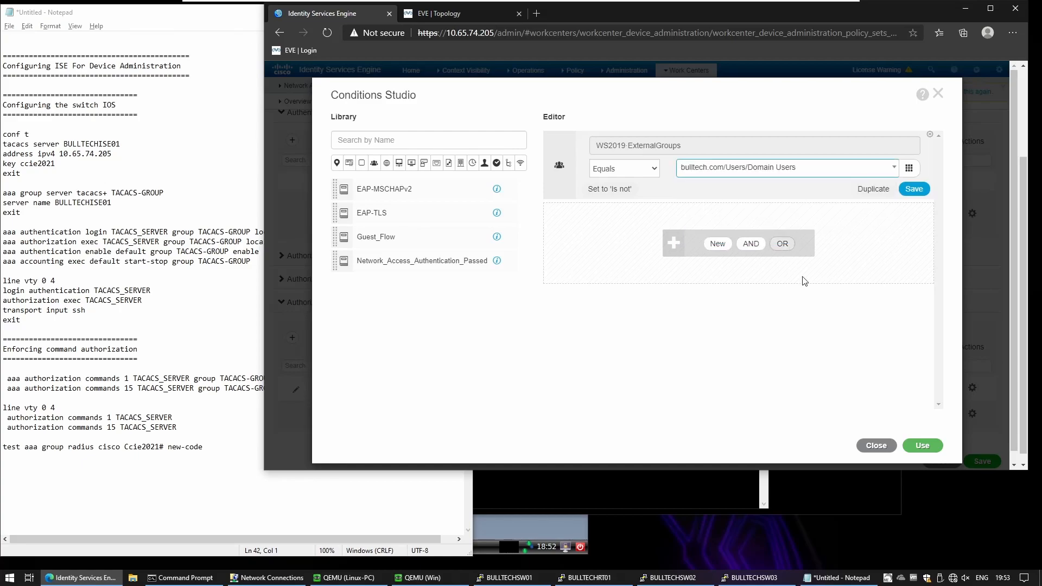
click(922, 446)
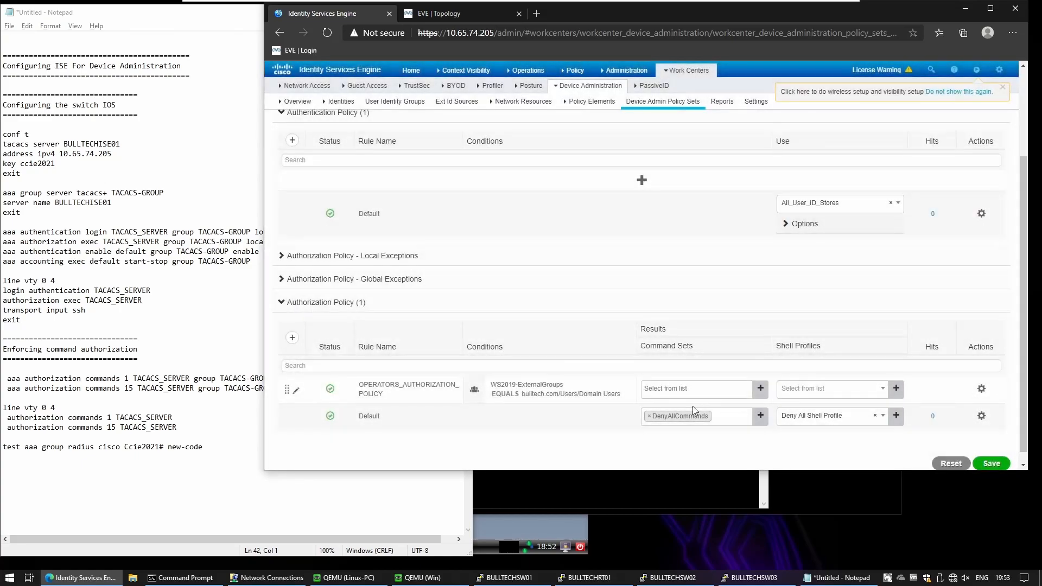
Step: Assign OPERATORS_TACACS_PROFILE as the operators rule's shell profile
click(694, 389)
click(807, 390)
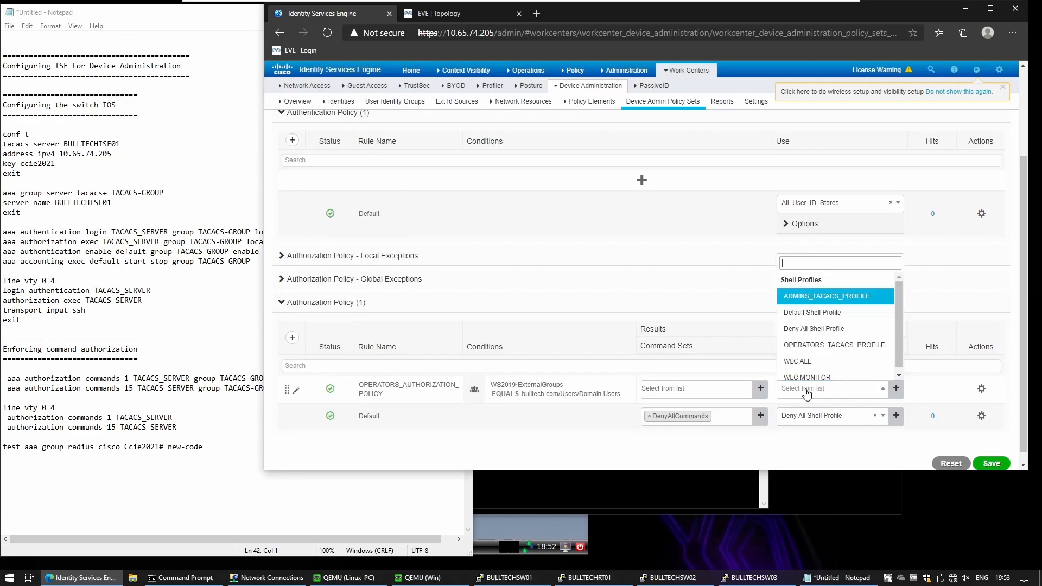
click(863, 352)
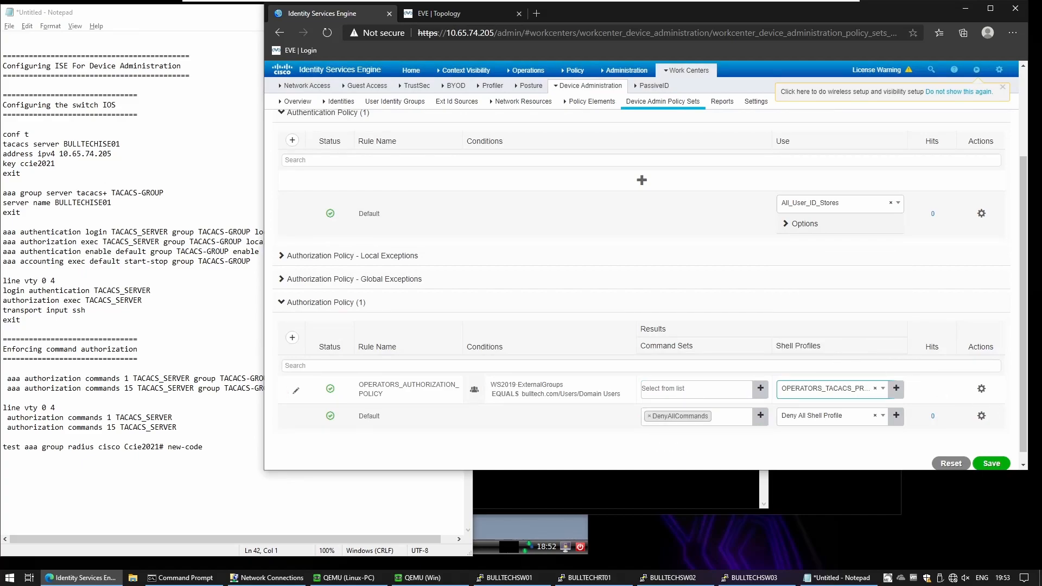
click(982, 389)
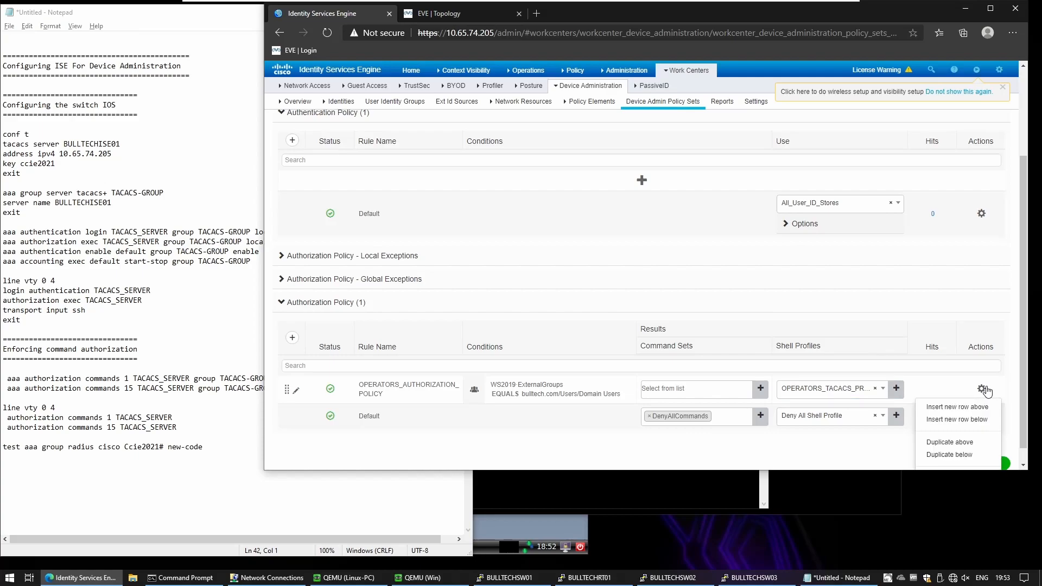
Step: Duplicate the operators rule below it and rename the copy ADMINS_AUTHORIZATION_POLICY
click(959, 461)
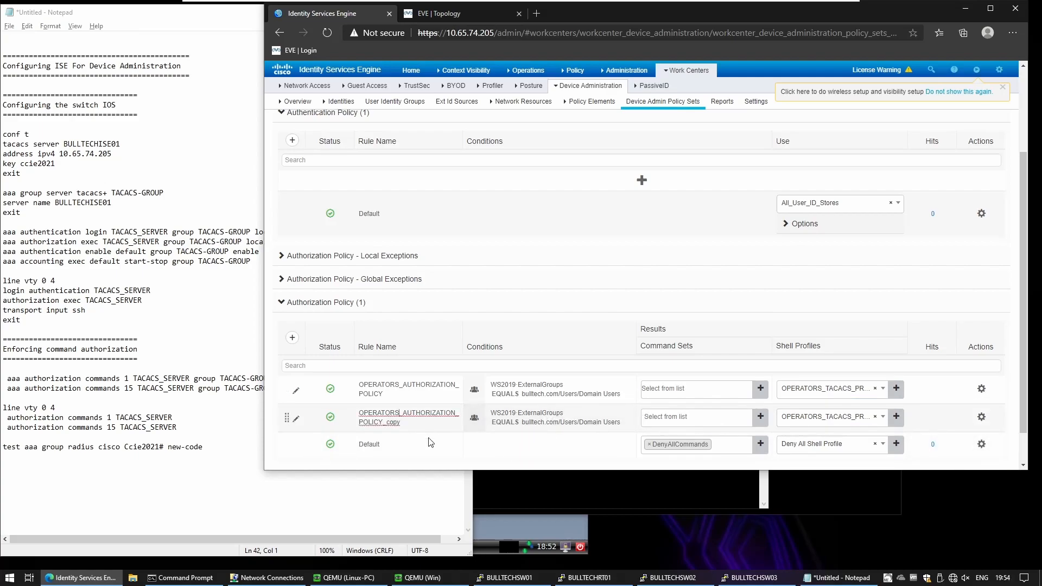
key(shift+Home)
text(AD)
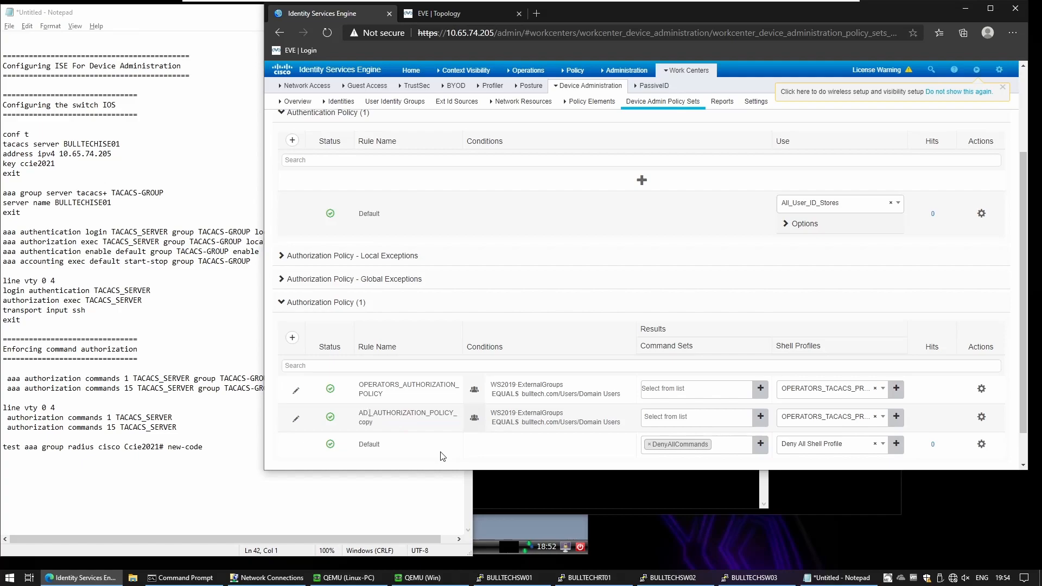
text(MINS)
key(End)
key(BackSpace)
key(BackSpace)
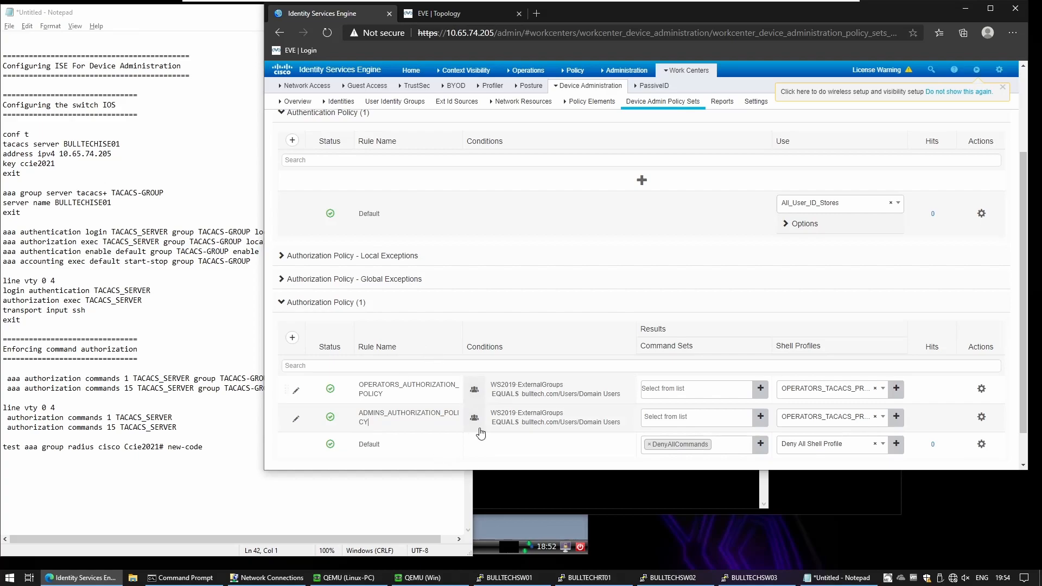
Step: Change the ADMINS rule condition to WS2019 ExternalGroups EQUALS Domain Admins
click(522, 416)
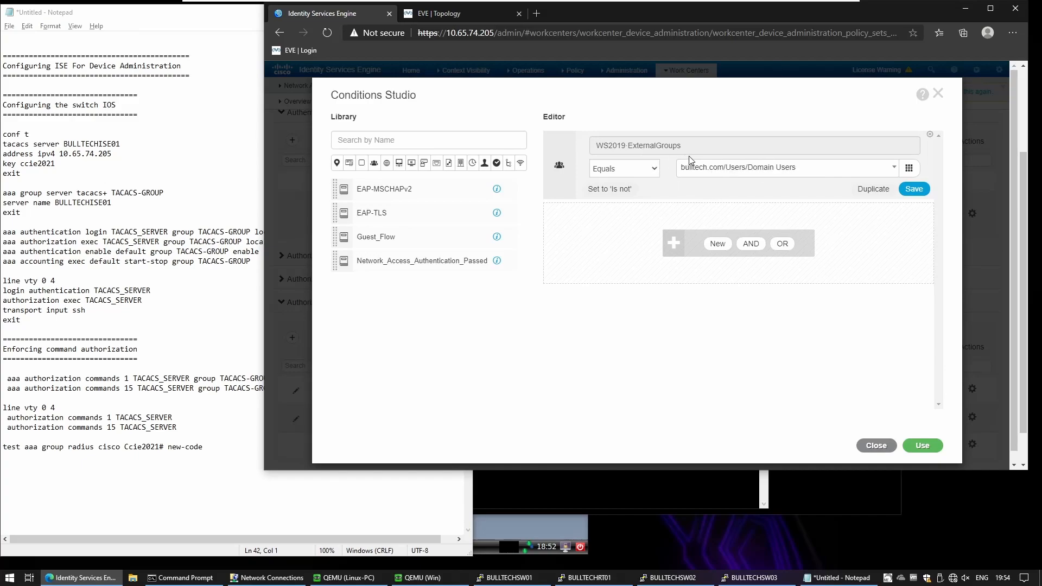
click(706, 173)
click(738, 205)
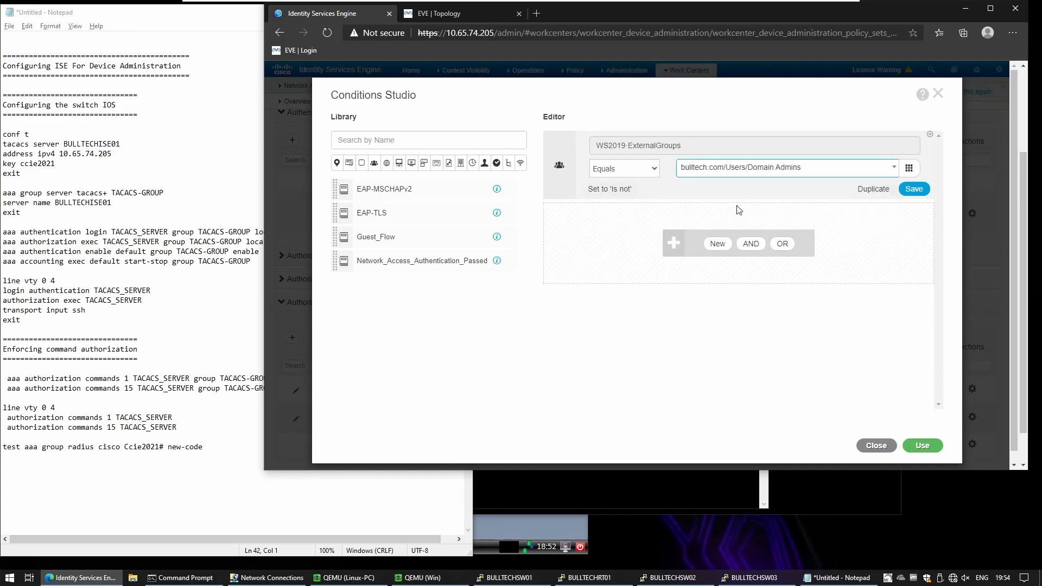
click(924, 446)
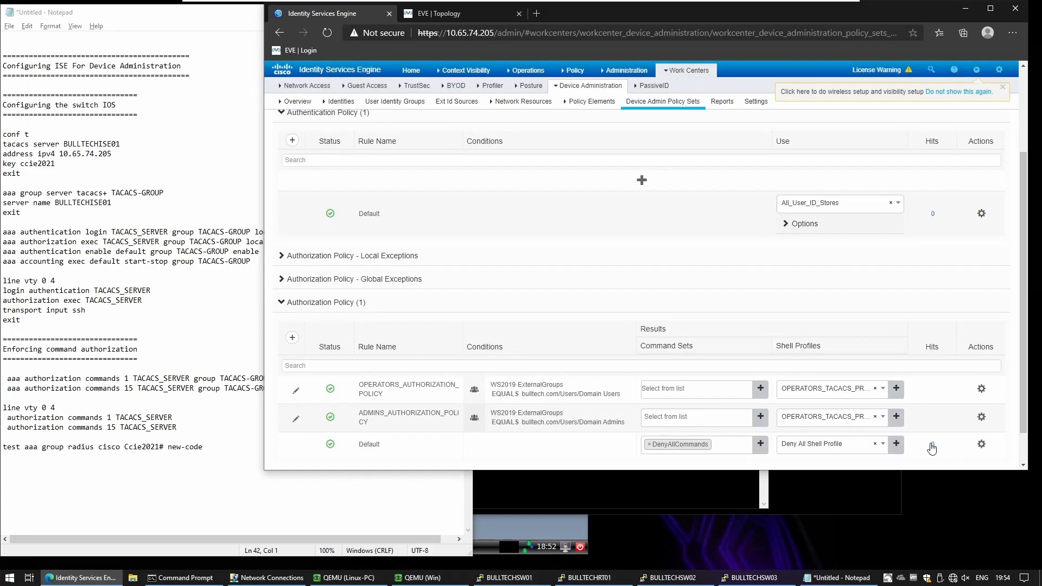
Step: Give the ADMINS rule ADMINS_TACACS_PROFILE and save the authorization policy
click(839, 418)
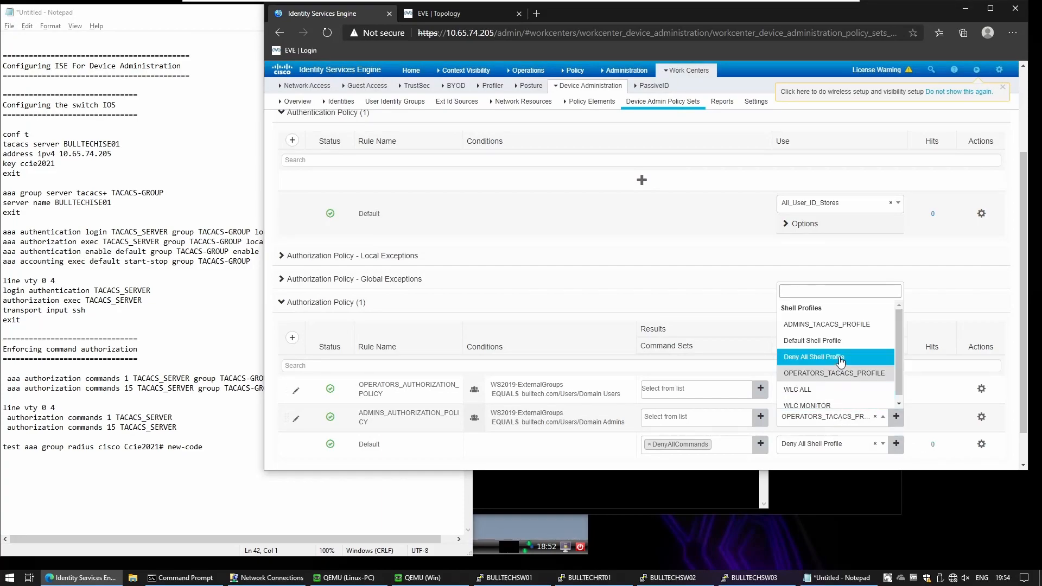
click(840, 325)
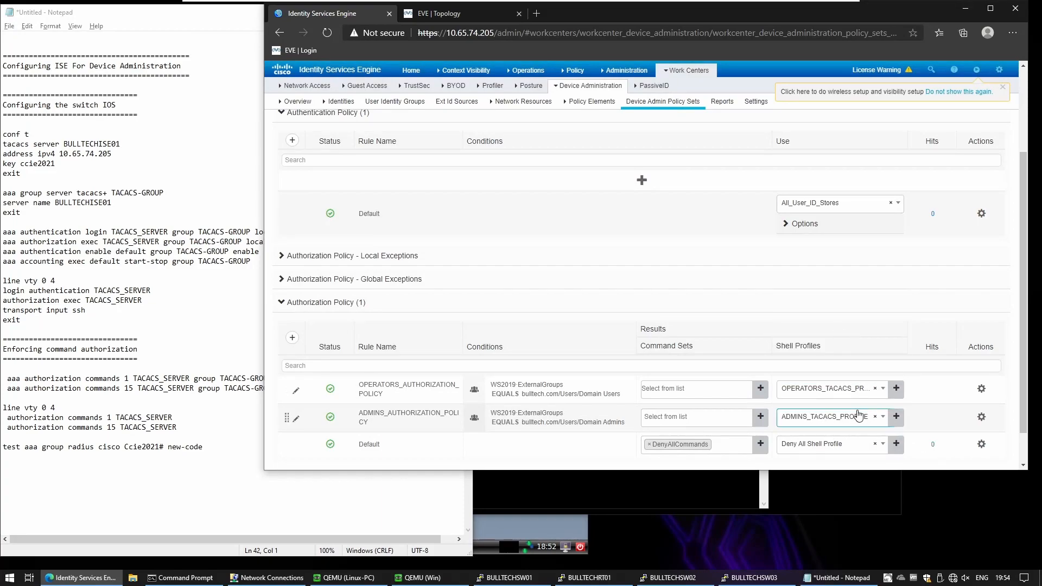
scroll(858, 415, down, 1)
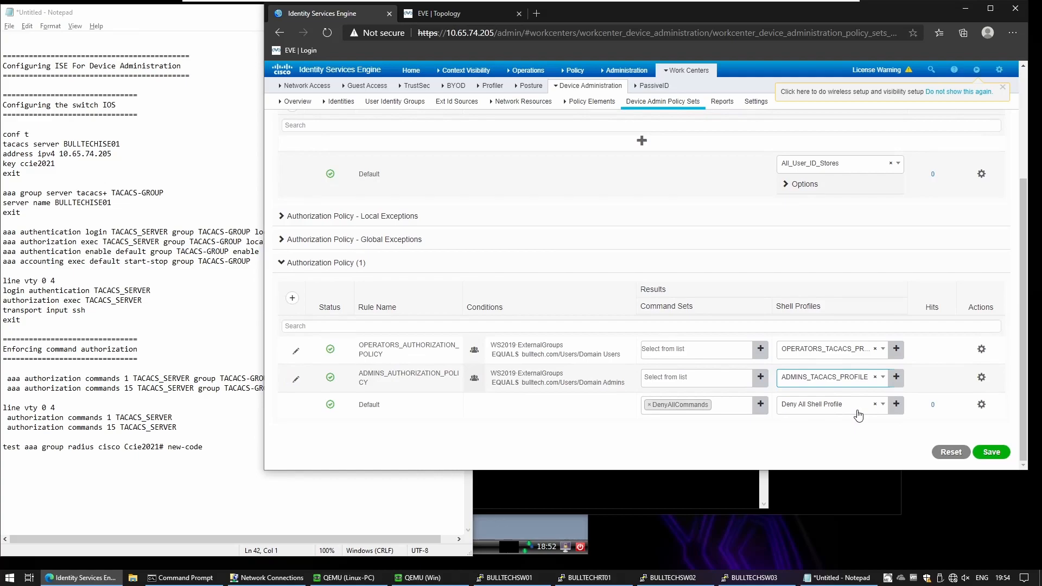
click(993, 453)
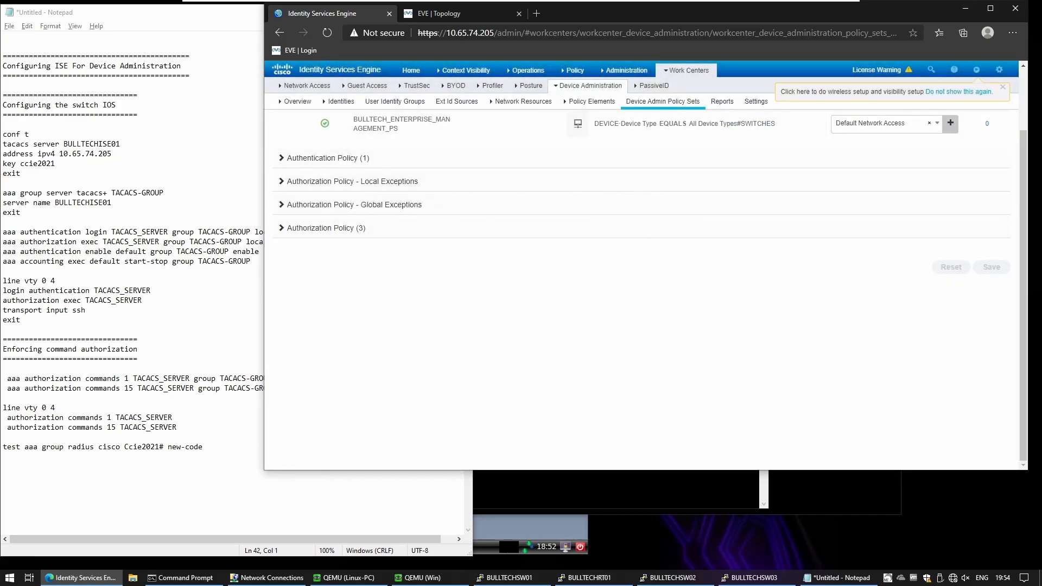
Step: Review the switch IOS config notes in Notepad and copy the tacacs server BULLTECHISE01 lines
click(113, 203)
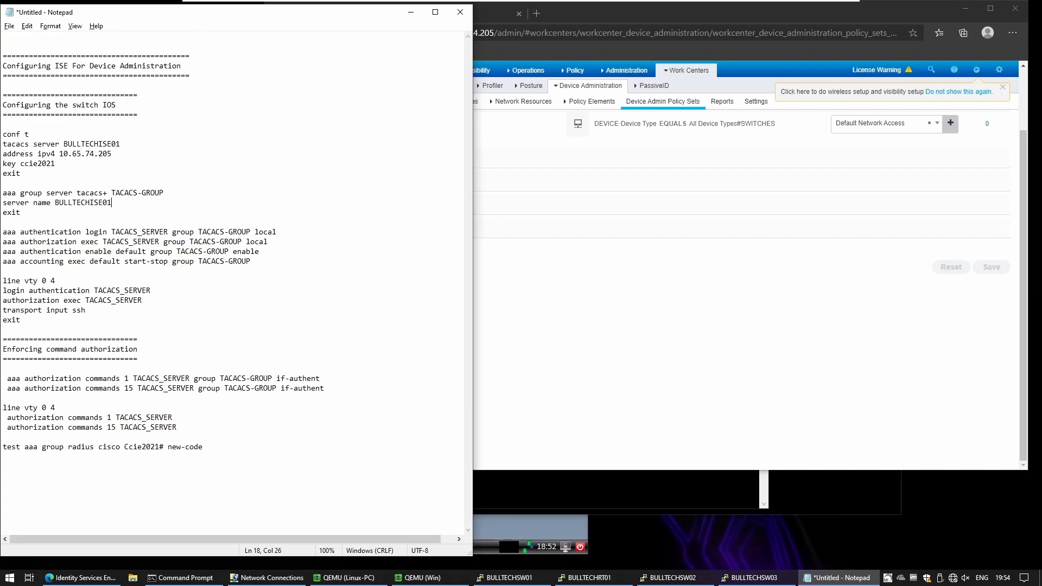
click(3, 125)
drag(20, 174, 2, 134)
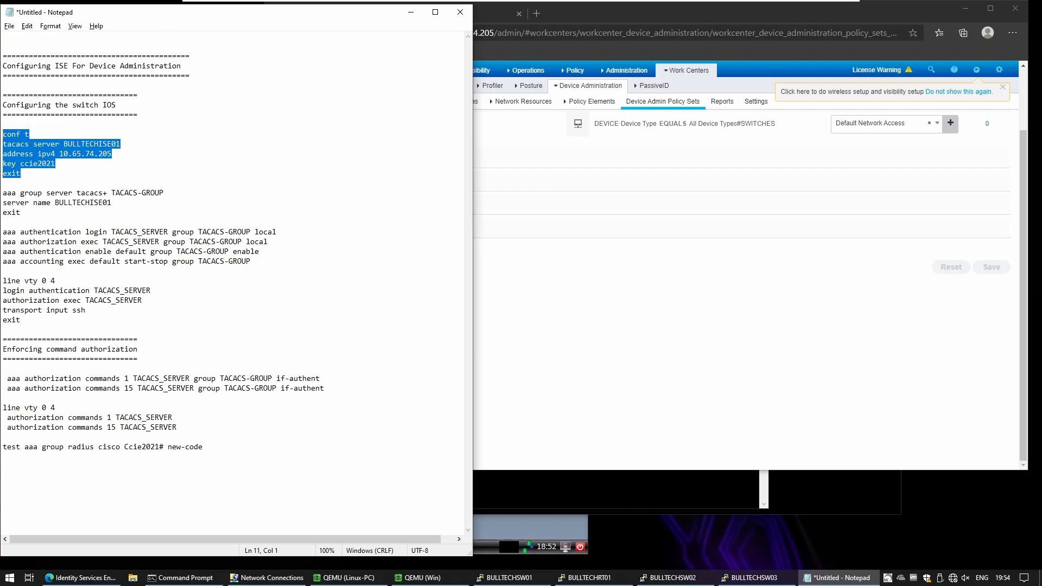
drag(20, 213, 3, 184)
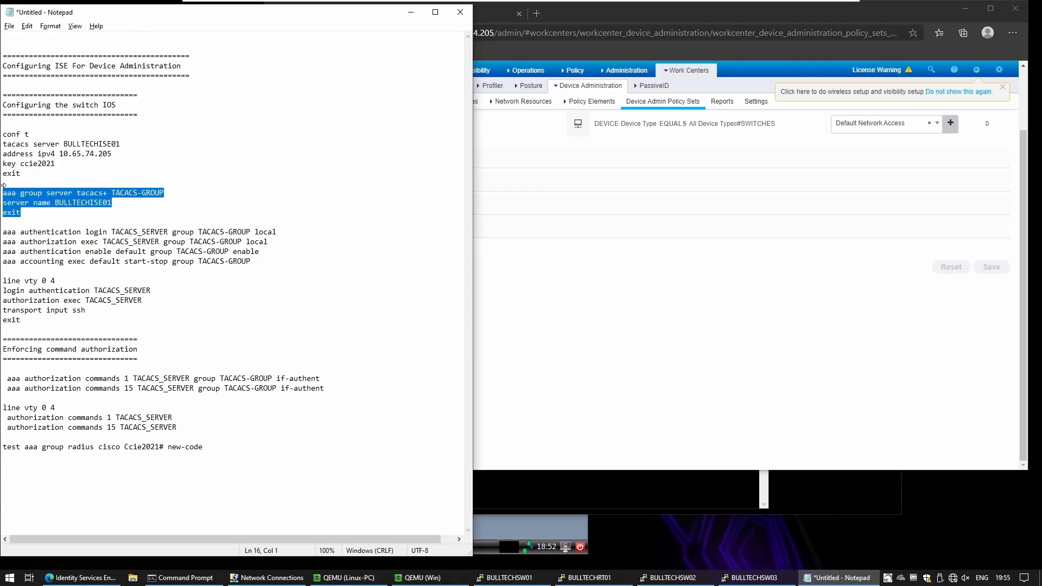
drag(251, 261, 3, 232)
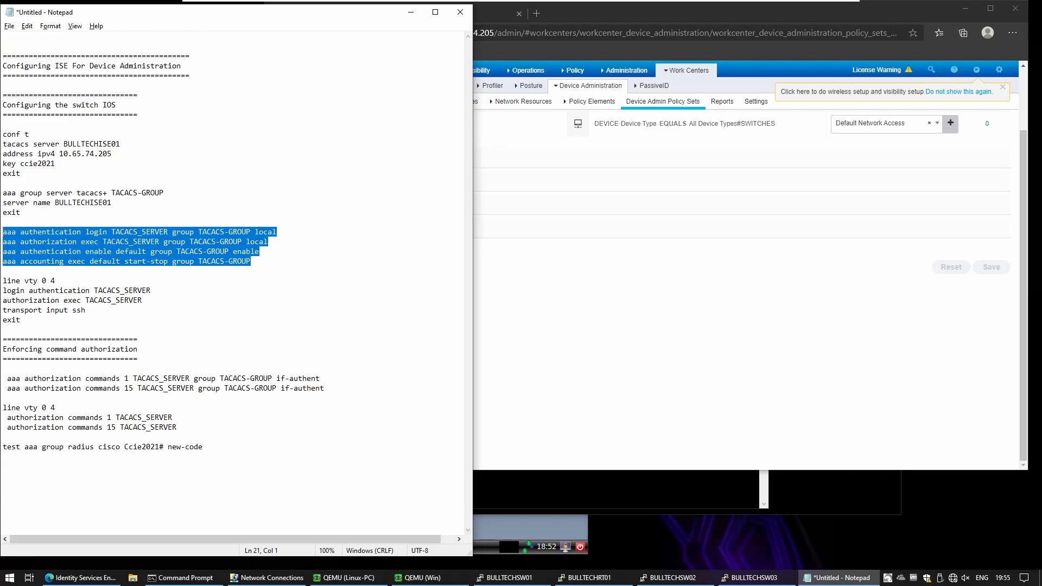
drag(87, 309, 3, 269)
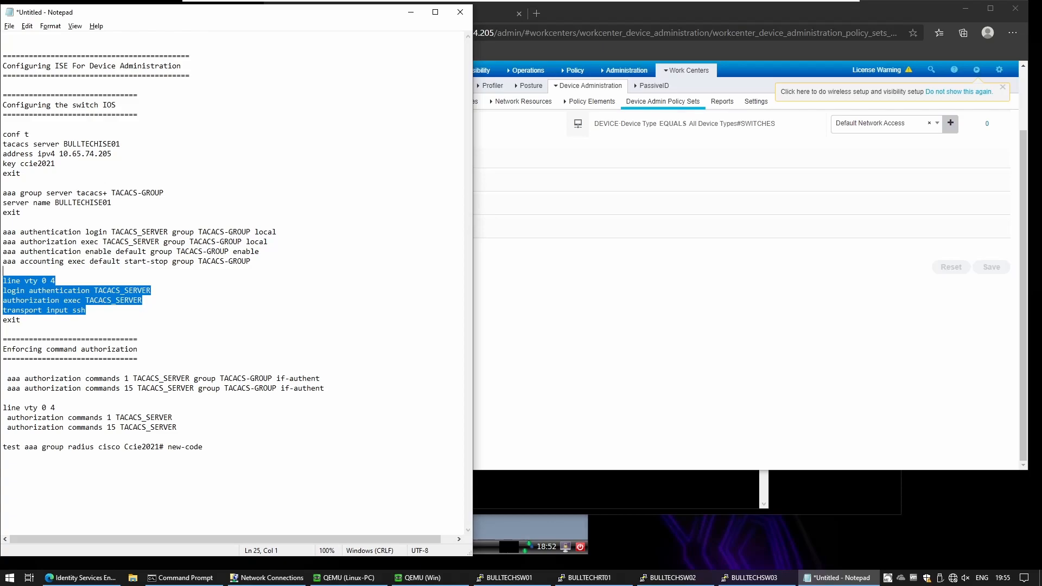
click(21, 174)
drag(3, 183, 2, 144)
key(ctrl+c)
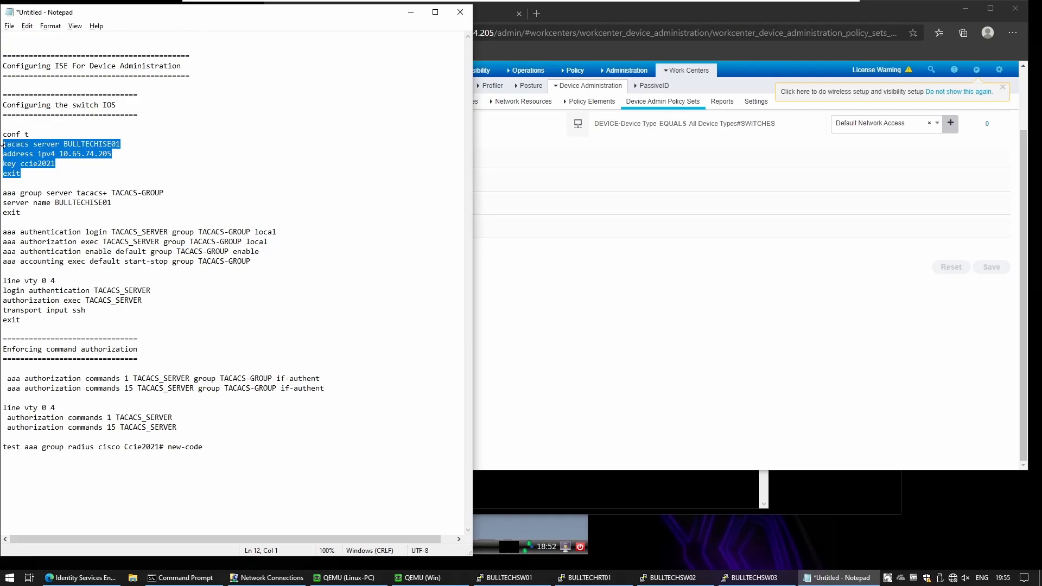
Step: Paste the TACACS server, AAA group server, AAA and line vty commands into BULLTECHSW03
click(758, 578)
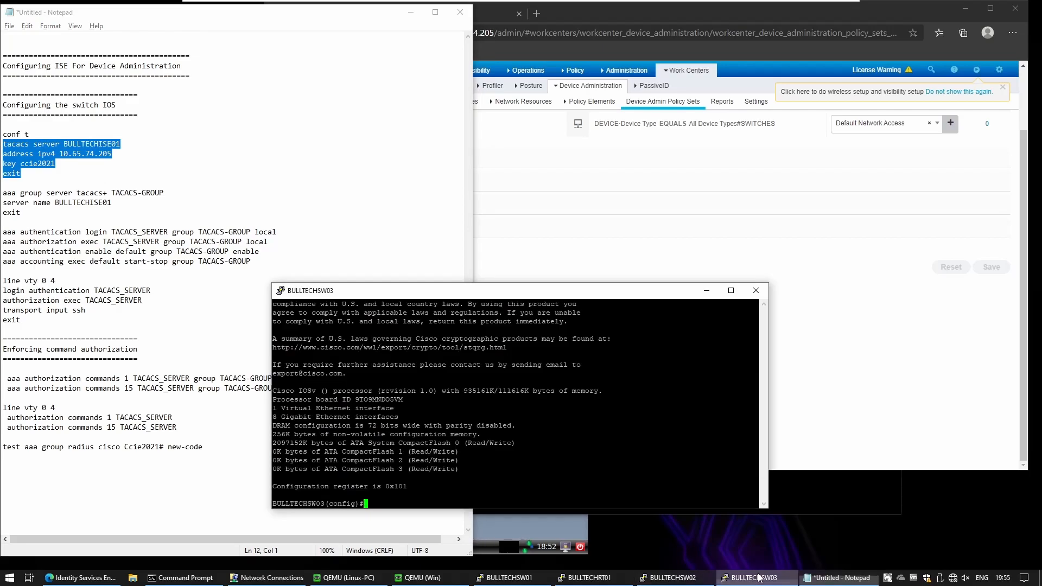
key(shift+Insert)
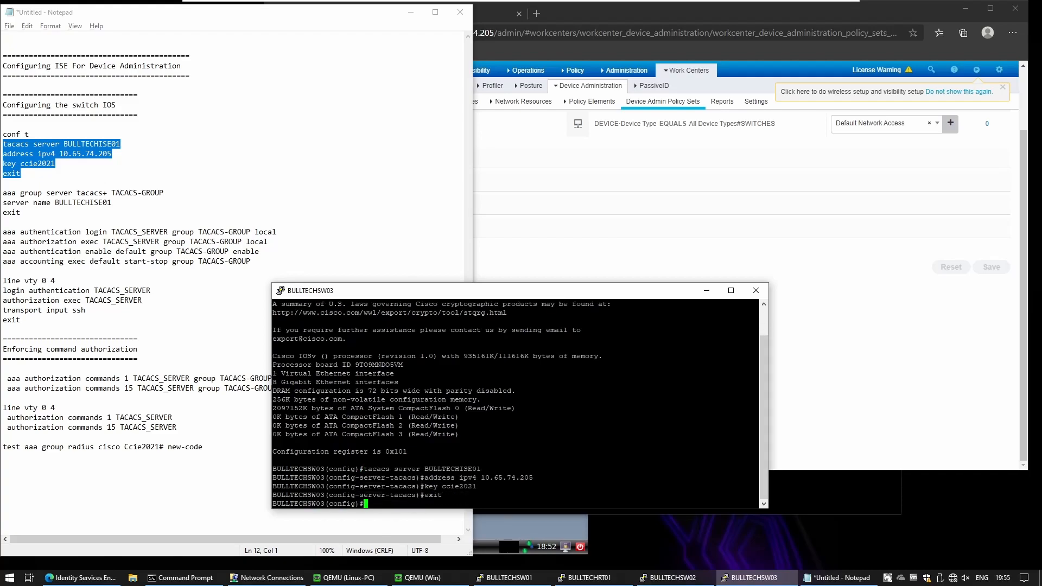
drag(22, 213, 3, 184)
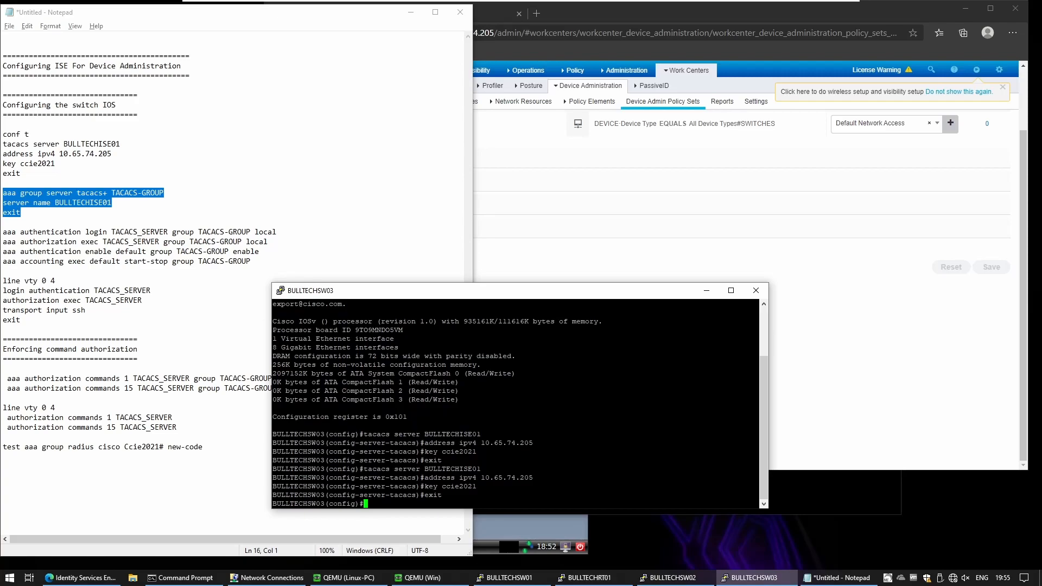
drag(20, 320, 3, 232)
right_click(613, 402)
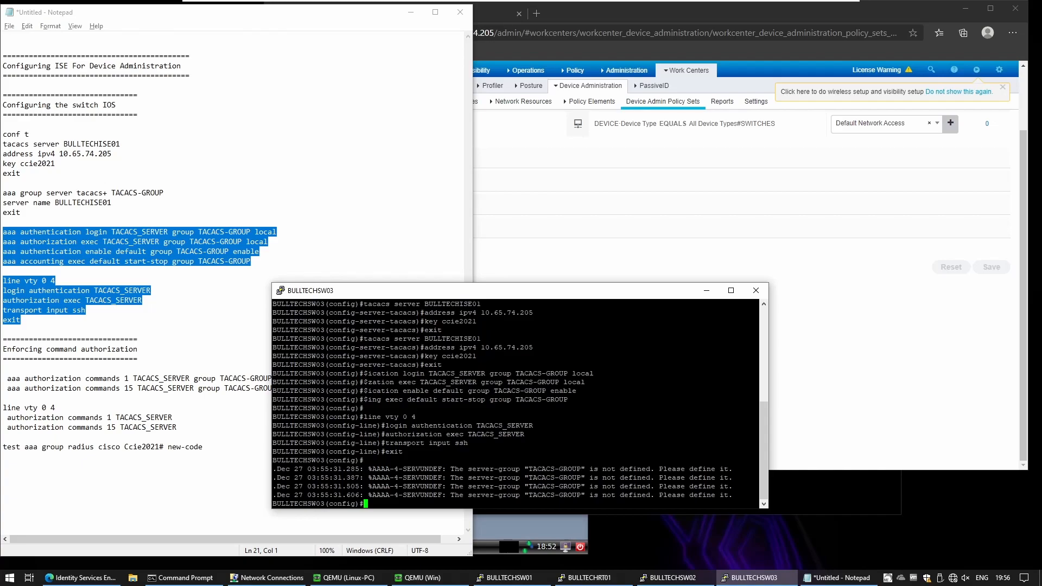
Step: Add level 1 and 15 command authorization via TACACS-GROUP if-authenticated, then exit line configuration
click(4, 271)
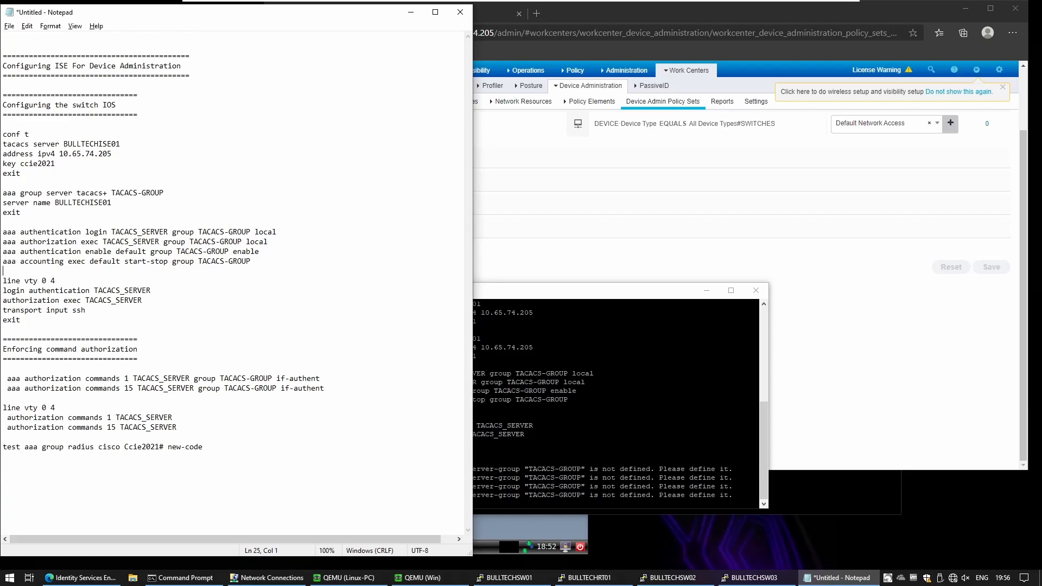
drag(178, 428, 3, 378)
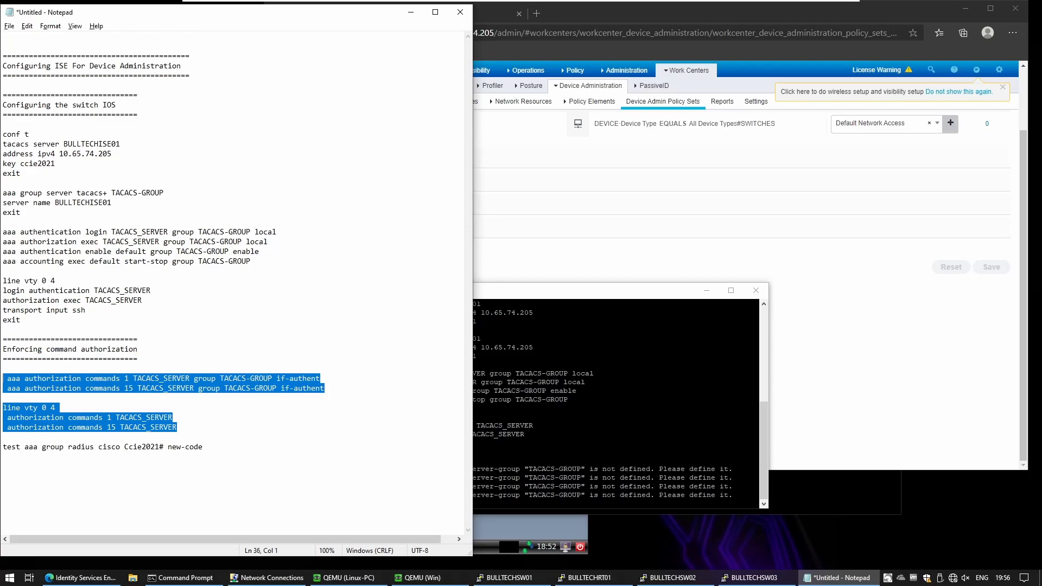
right_click(522, 412)
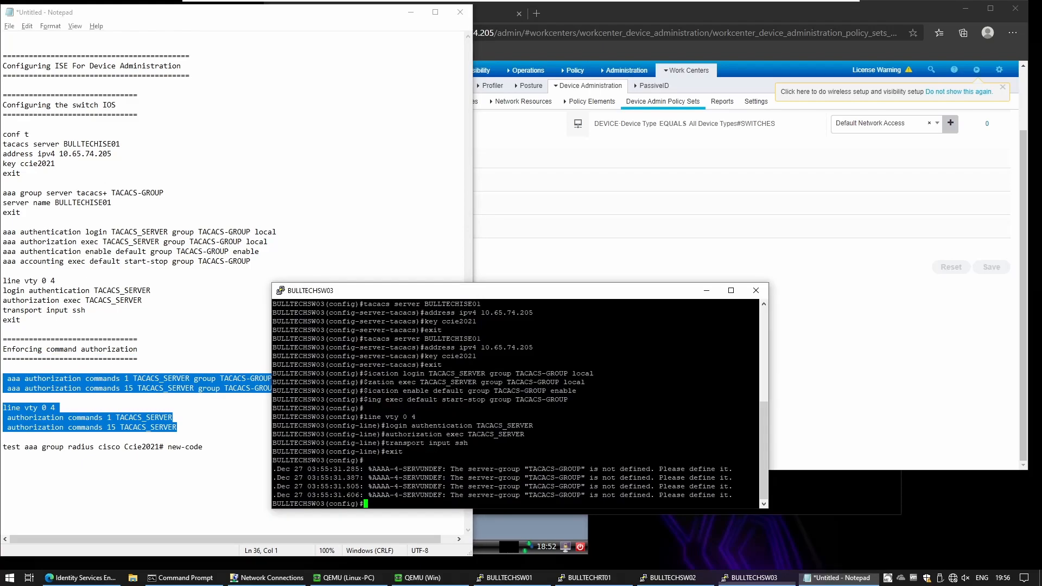
key(Return)
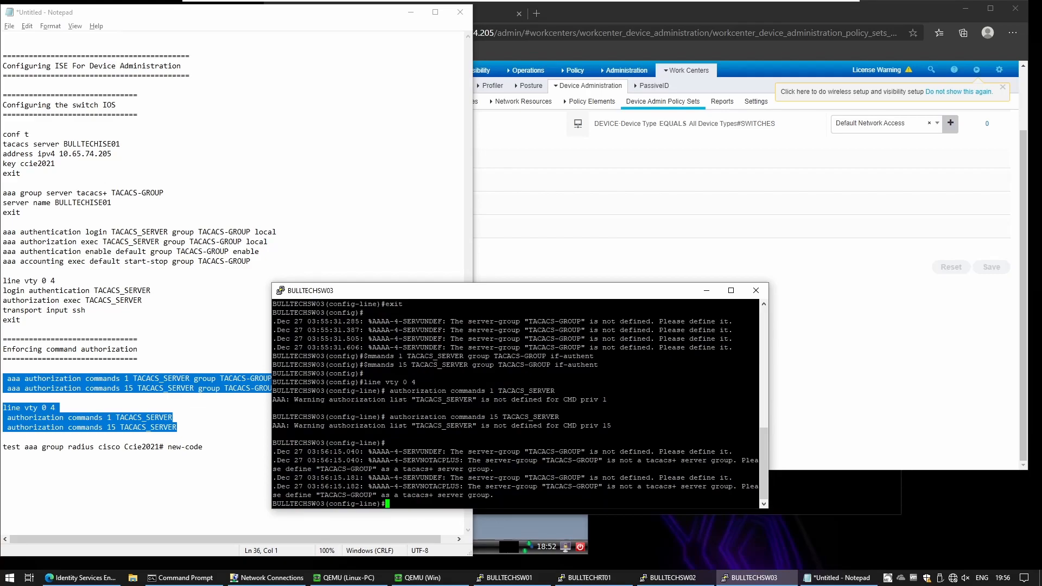
text(EXIT)
key(Return)
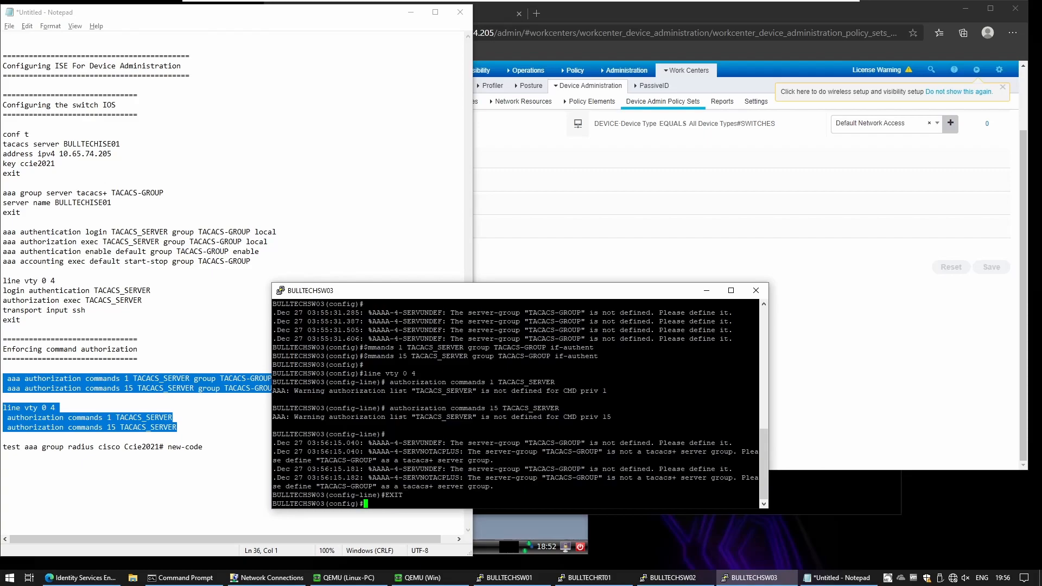
key(Return)
key(Return)
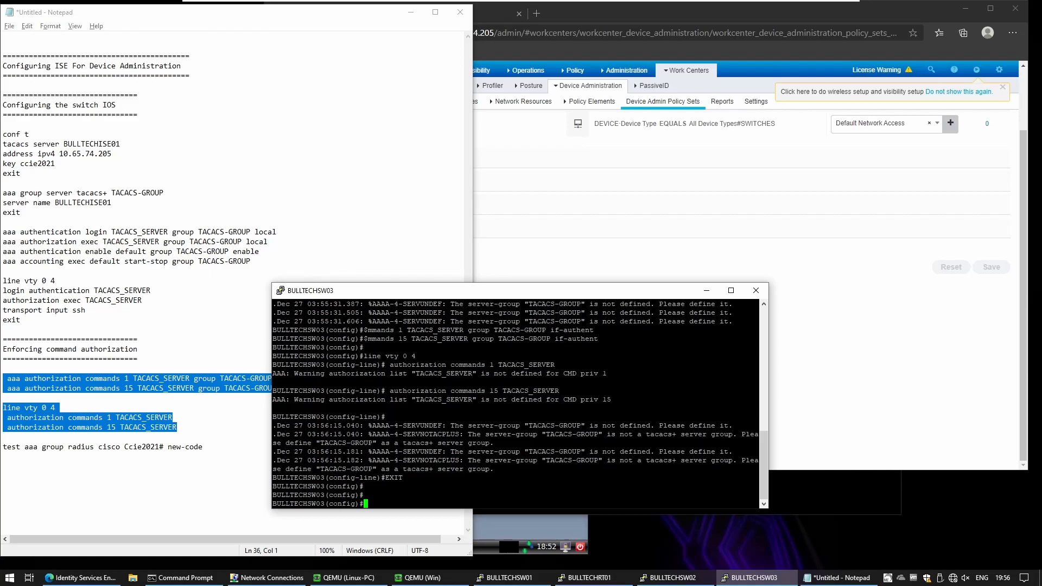
click(112, 203)
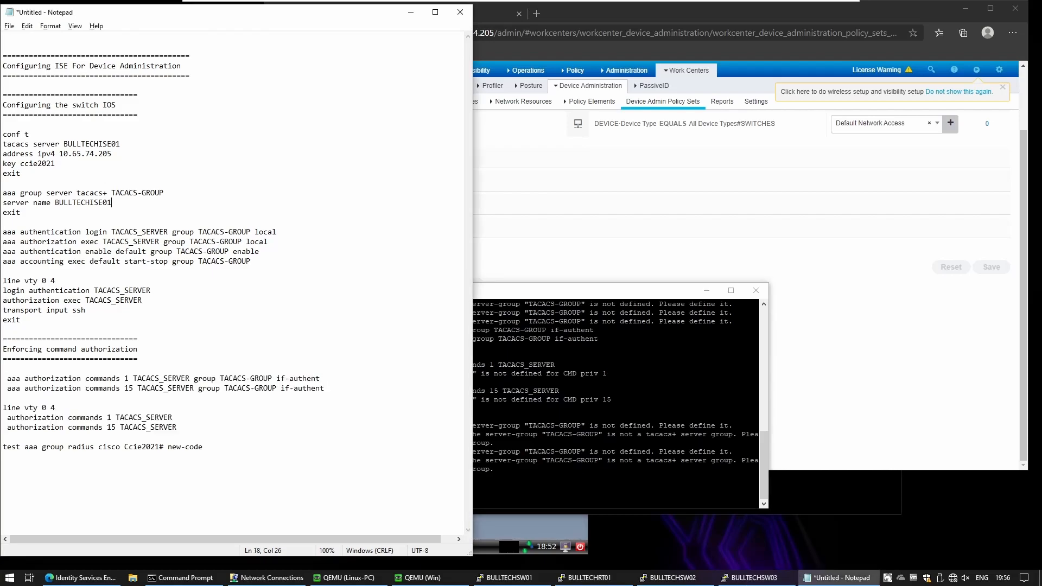
key(shift+Left)
key(shift+Left)
key(shift+Left)
key(shift+Left)
key(shift+Left)
key(shift+Left)
key(shift+Left)
key(shift+Left)
key(shift+Left)
key(shift+Left)
key(shift+Left)
key(shift+Left)
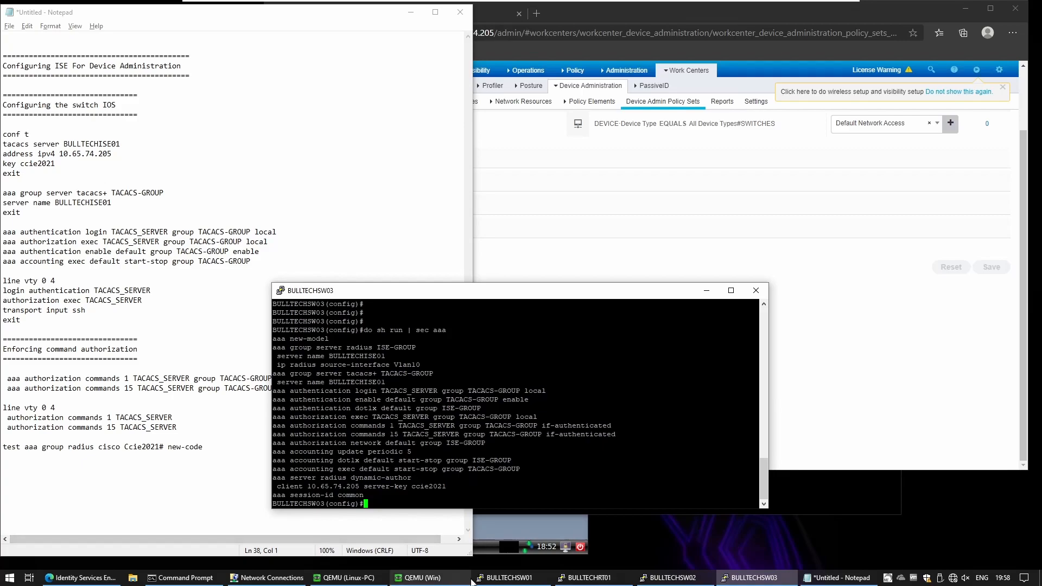
click(588, 577)
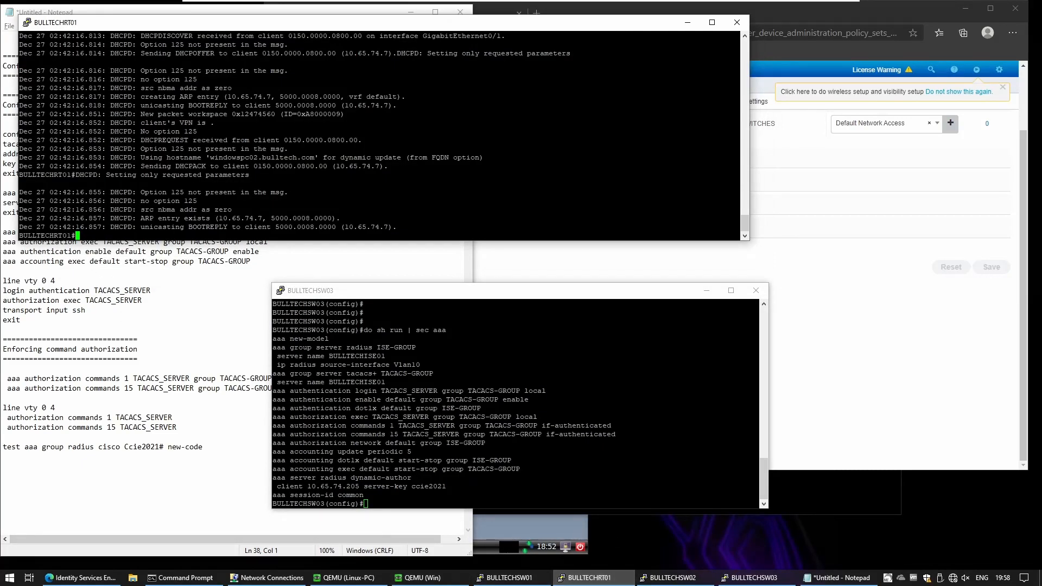
Step: From BULLTECHRT01, SSH to 10.65.74.203 as a domain user and submit the password twice
double_click(262, 157)
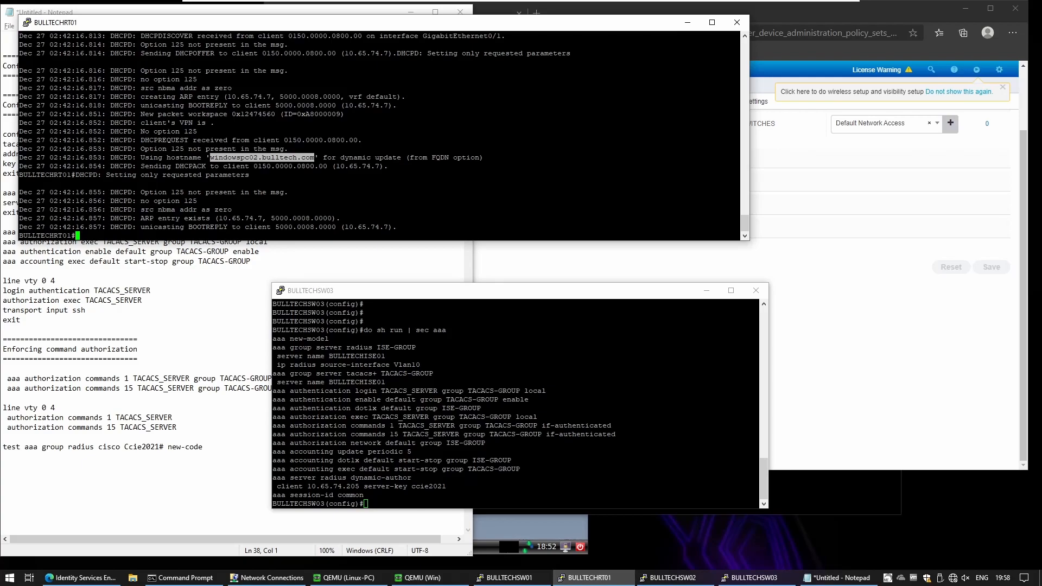
key(Return)
key(Return)
text(ss)
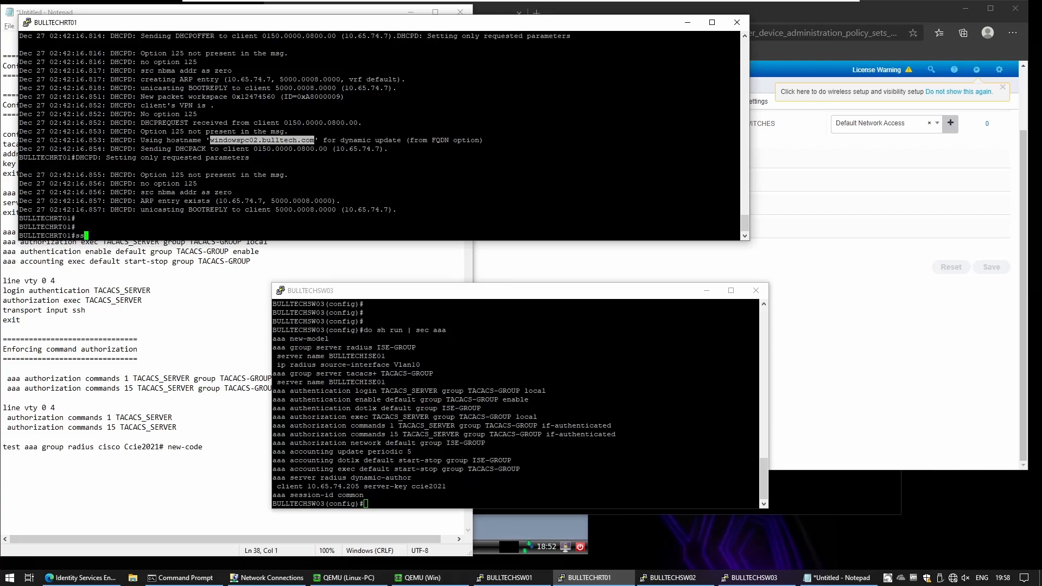
text(h -l silesio 10.65.74.203)
key(Return)
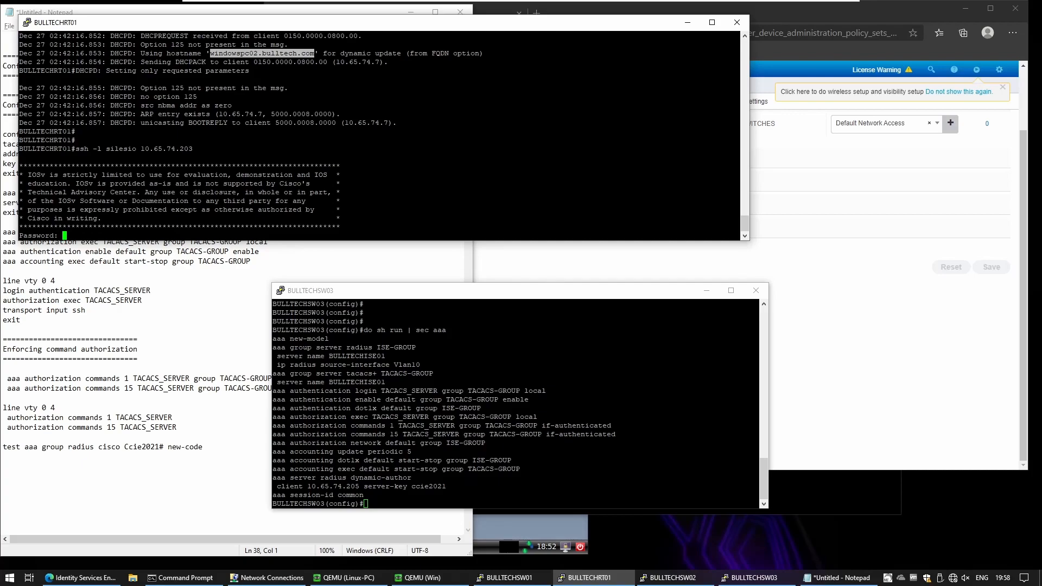
key(Return)
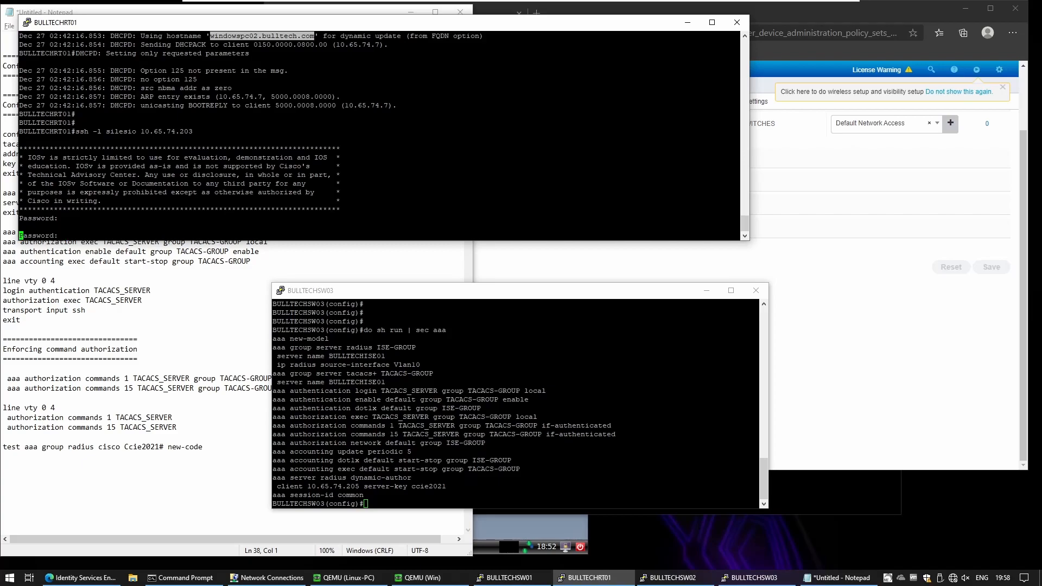
key(Return)
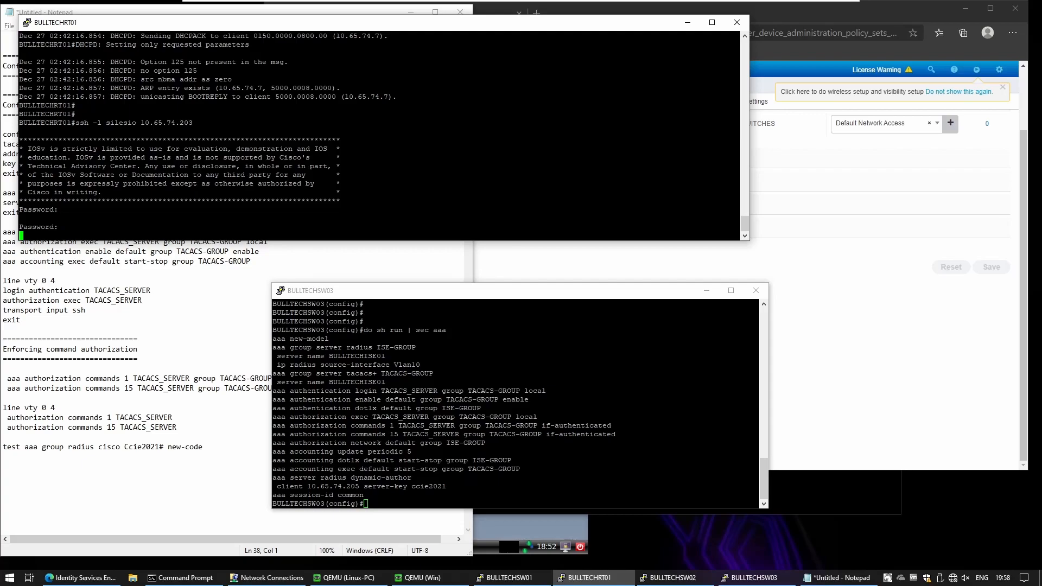
click(825, 163)
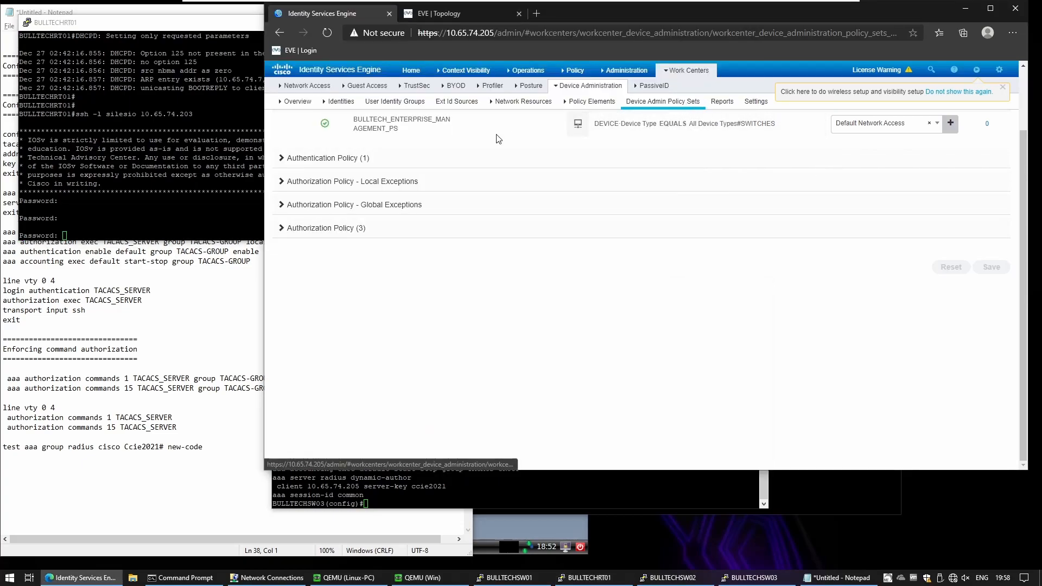
Step: Open the failed entry in TACACS Live Logs and read its 13017 unknown network device reason
mouse_move(495, 78)
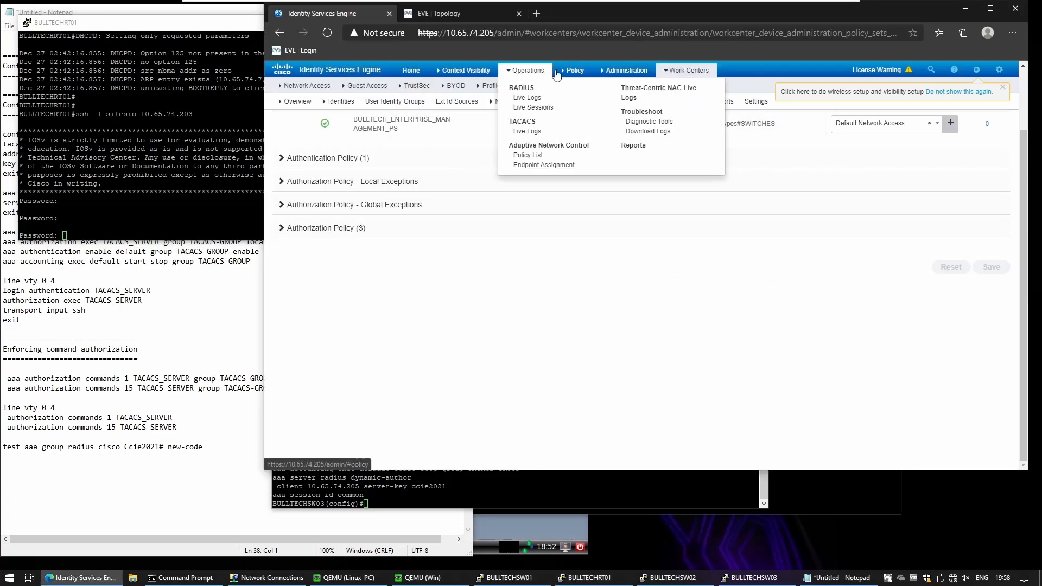
click(517, 132)
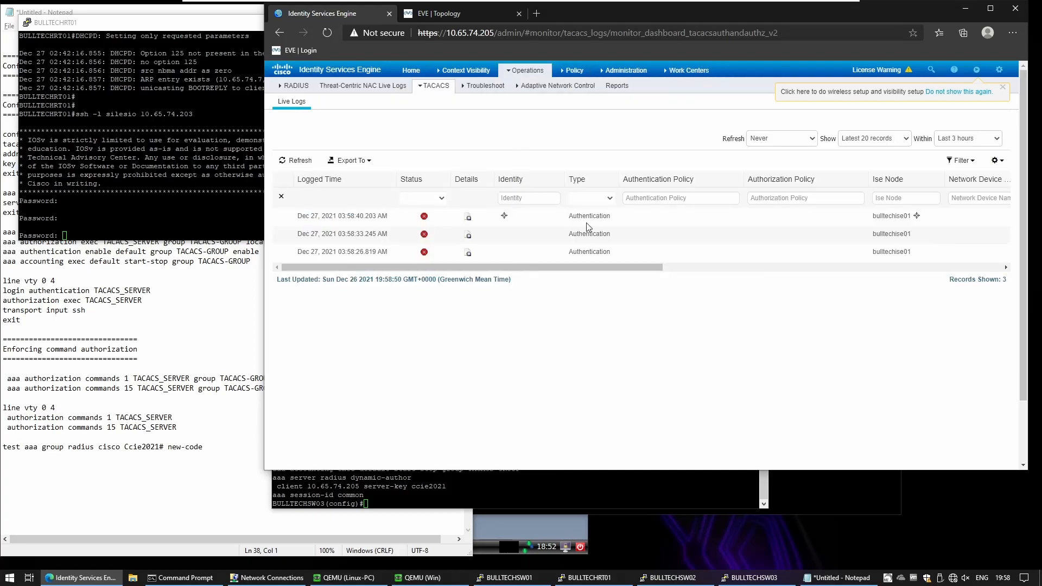
click(468, 217)
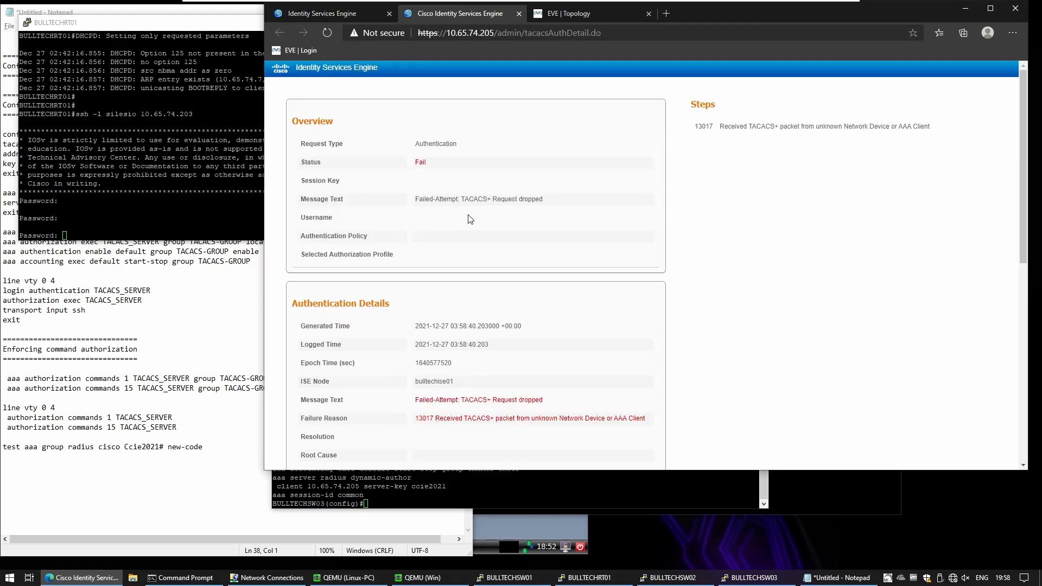
scroll(479, 247, down, 1)
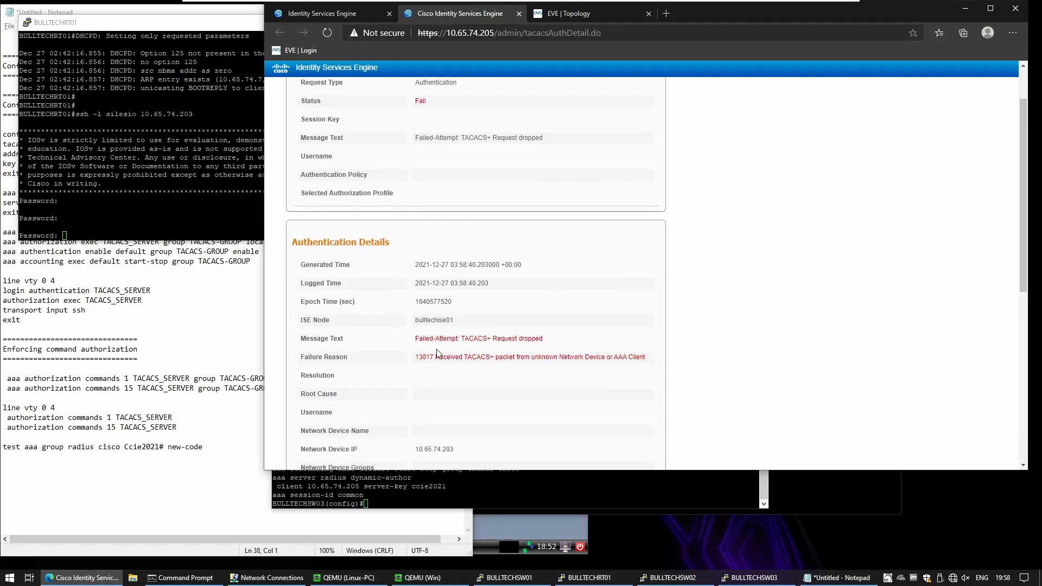
drag(477, 357, 642, 370)
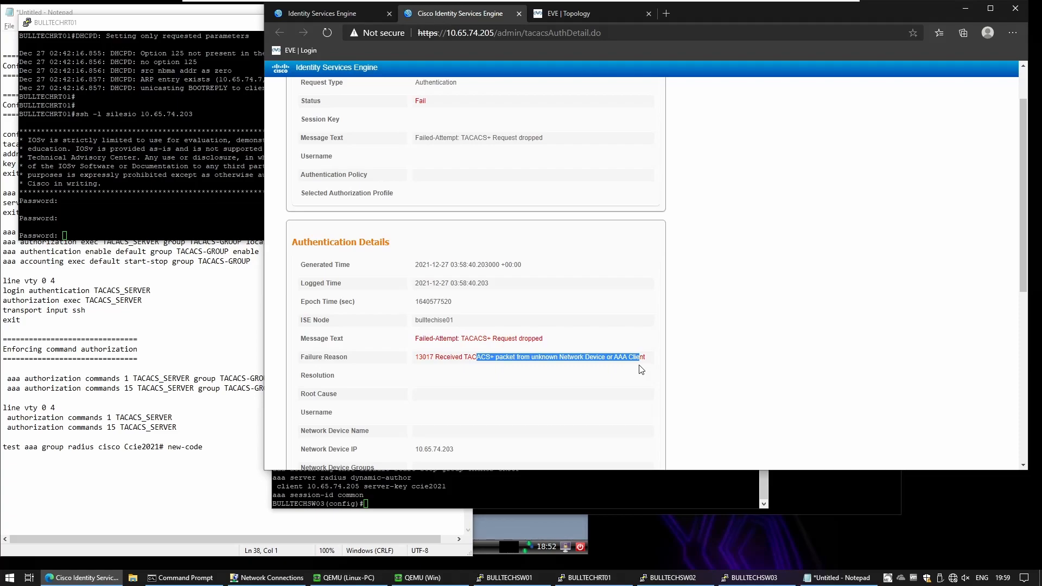
scroll(510, 392, down, 1)
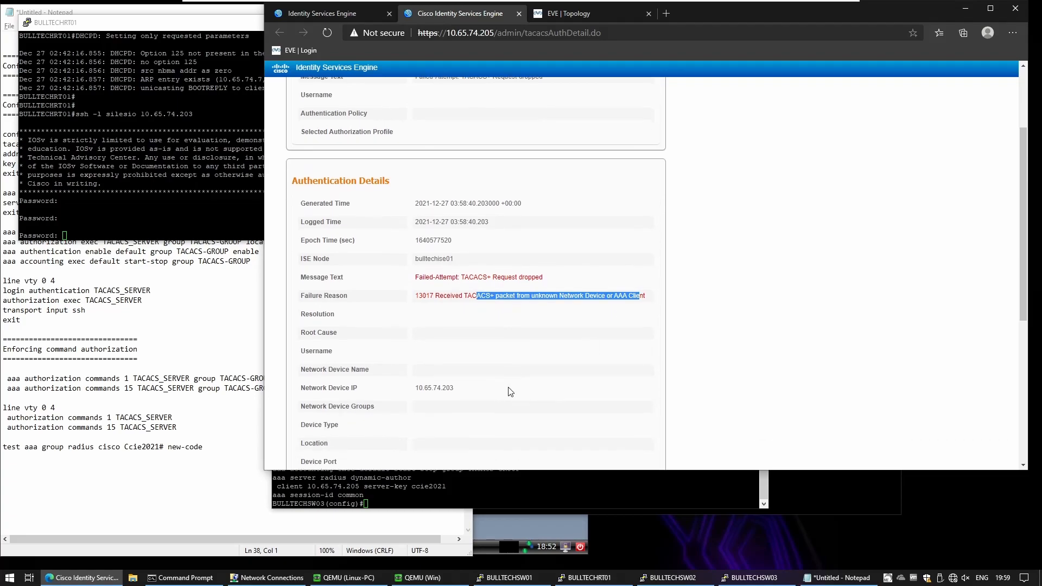
Step: Go to Administration > Network Resources > Network Devices
click(537, 14)
click(326, 13)
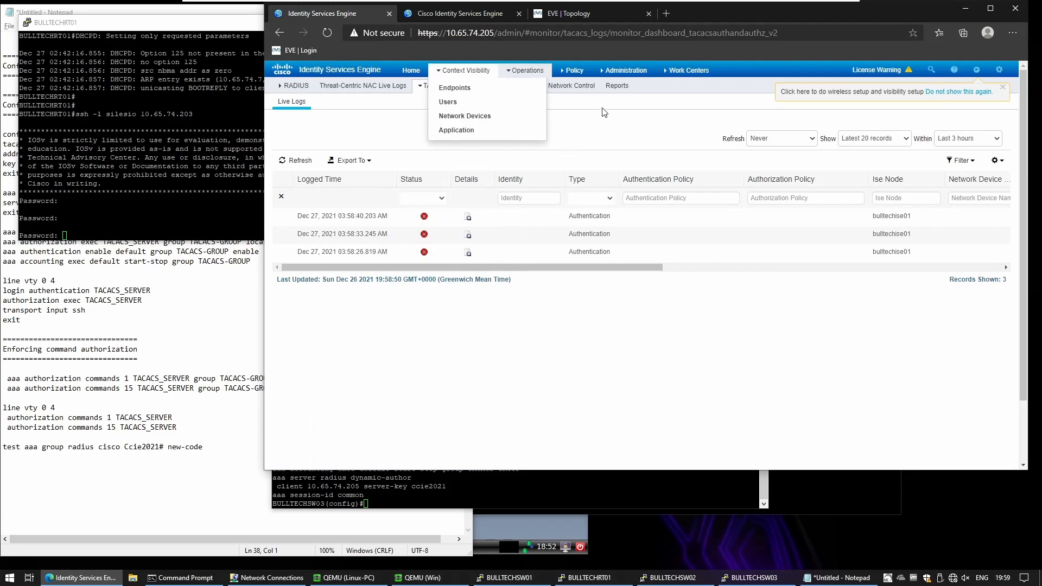
mouse_move(624, 70)
click(748, 100)
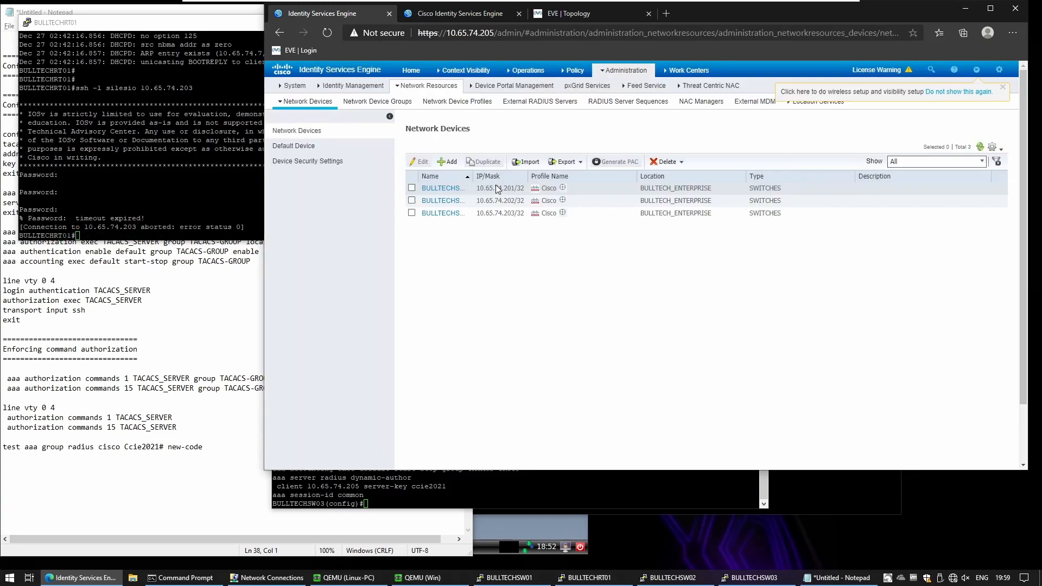
Step: Enable TACACS authentication on BULLTECHSW03 with the shared secret from the notes, and save
drag(473, 176, 505, 176)
click(459, 215)
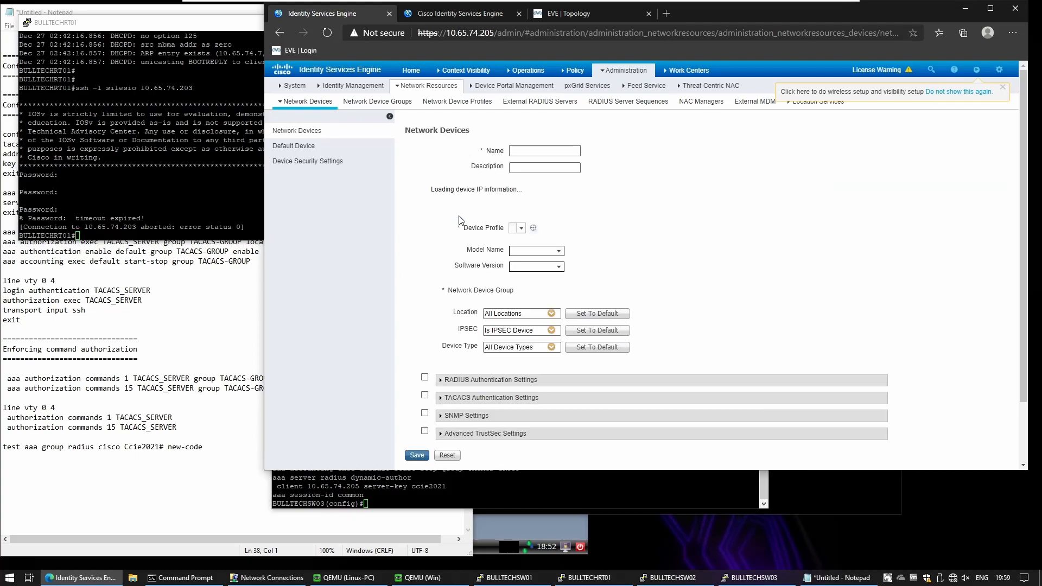
scroll(461, 220, down, 4)
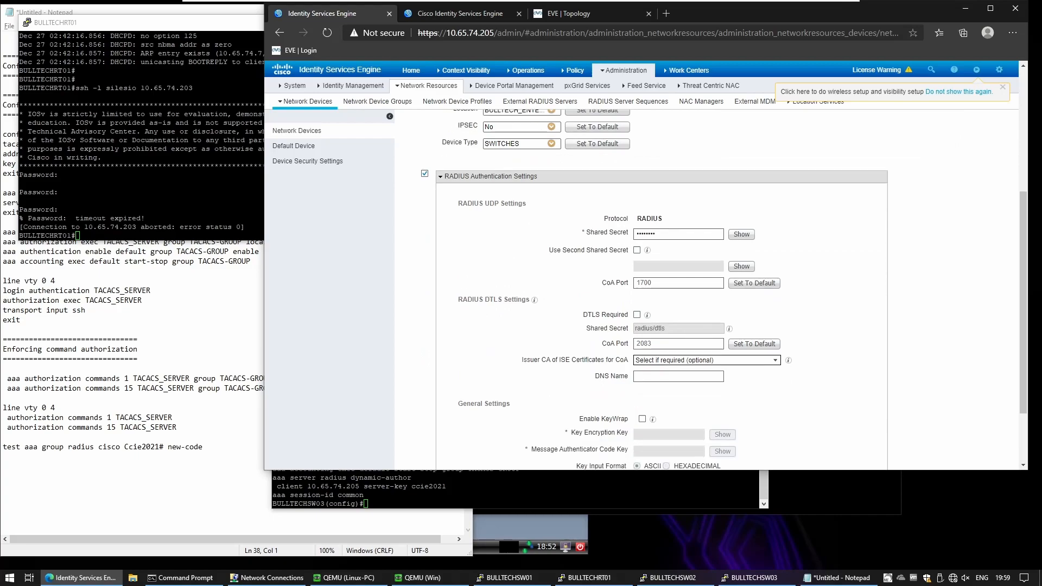
scroll(459, 273, down, 2)
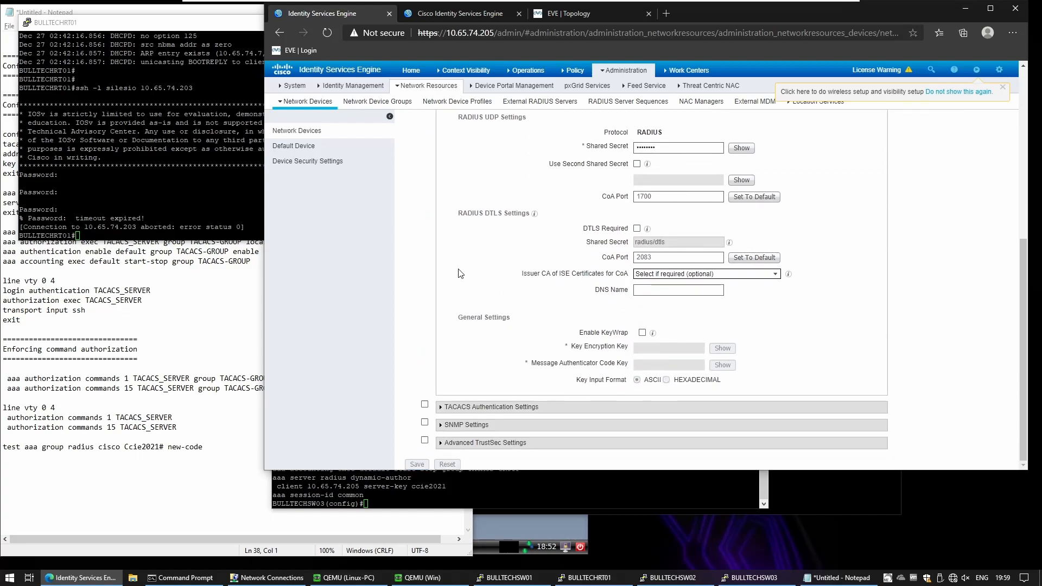
click(425, 404)
scroll(424, 407, down, 2)
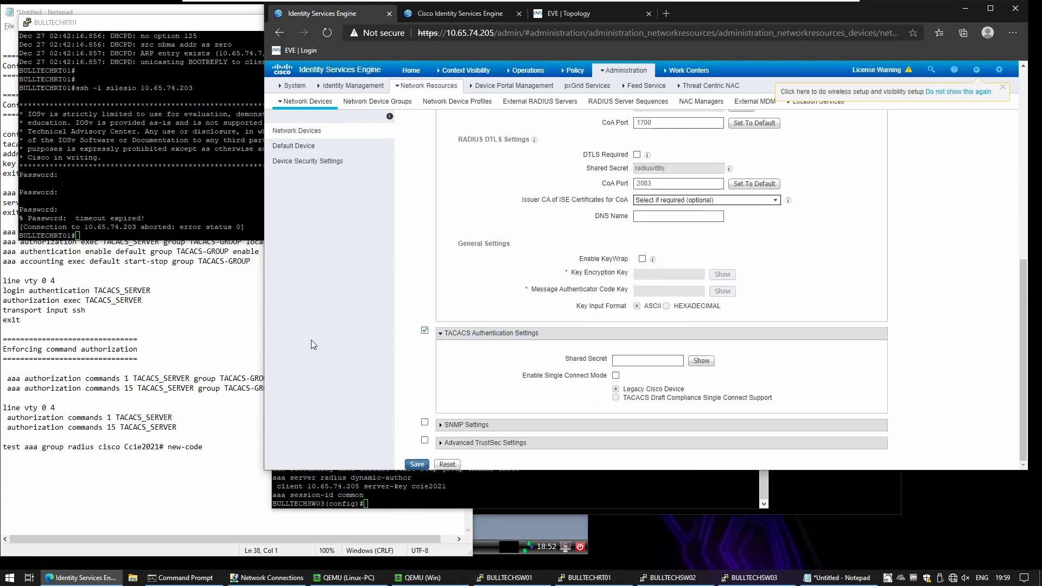
click(159, 427)
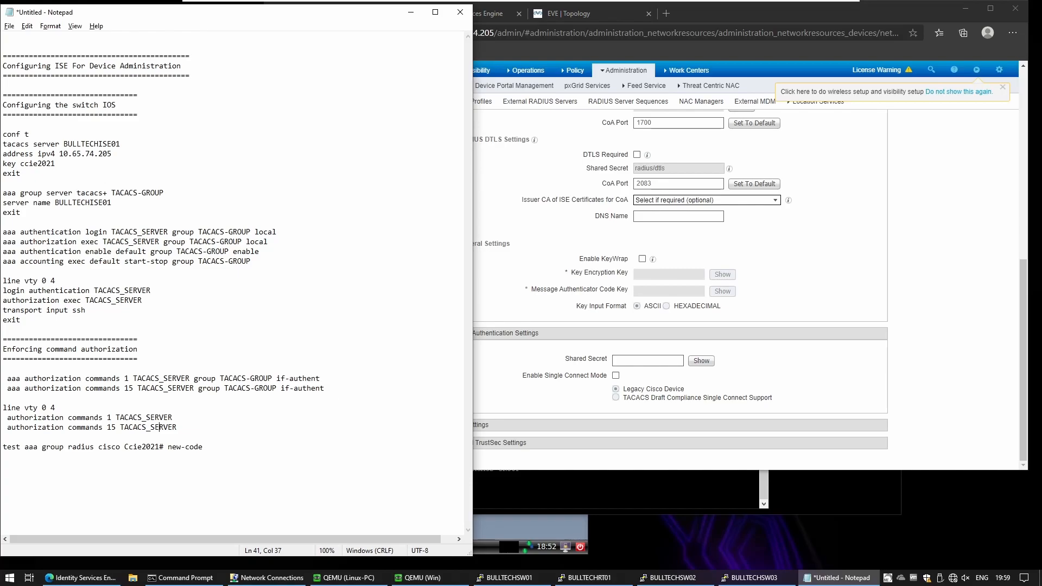
drag(55, 163, 20, 163)
click(662, 360)
key(ctrl+v)
click(701, 361)
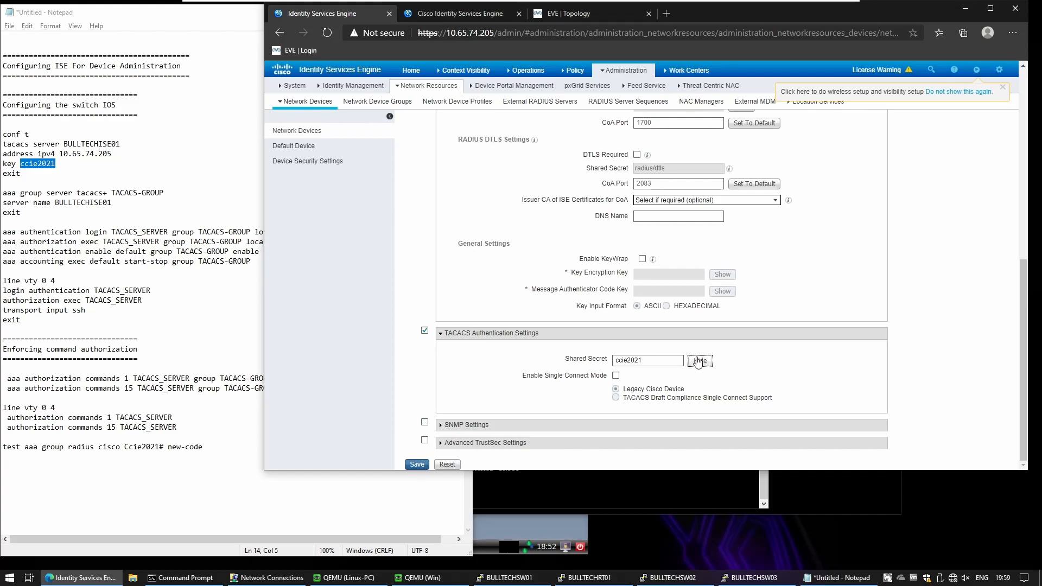
click(416, 464)
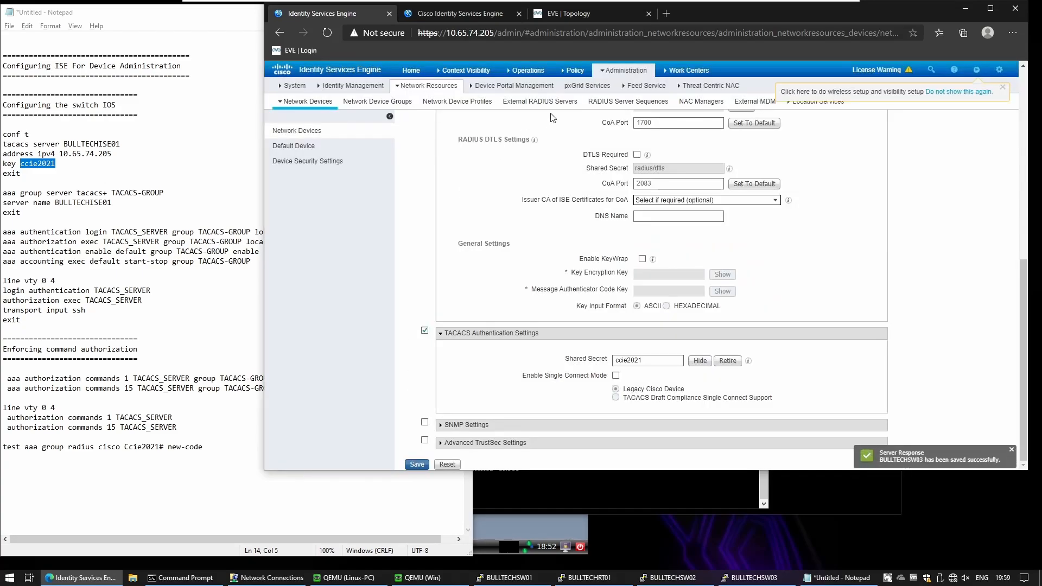
Step: Enable TACACS authentication with the same shared secret on the first switch, BULLTECHSW01, and save
click(300, 131)
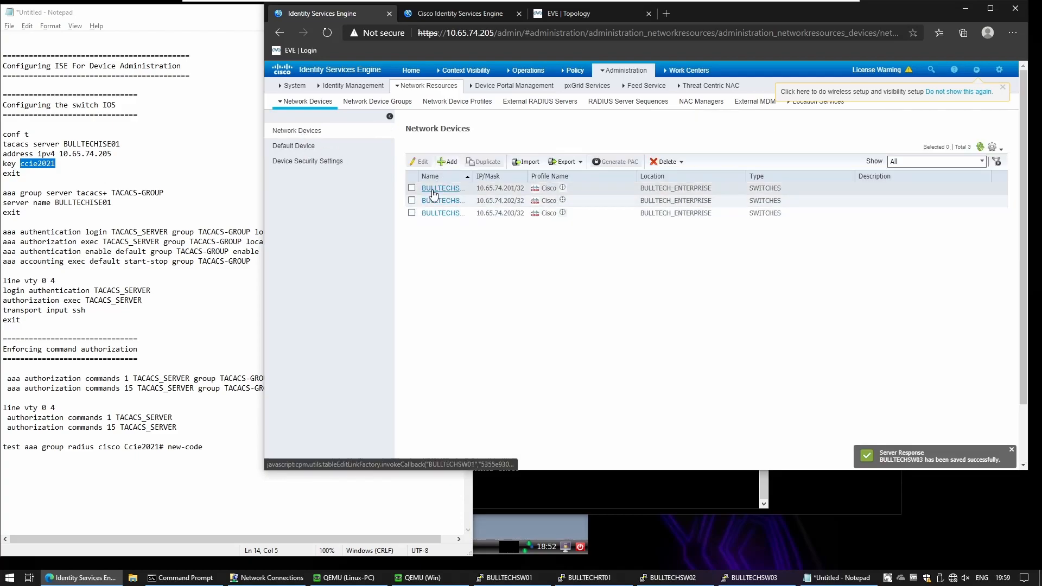
click(447, 161)
scroll(527, 309, down, 2)
click(525, 324)
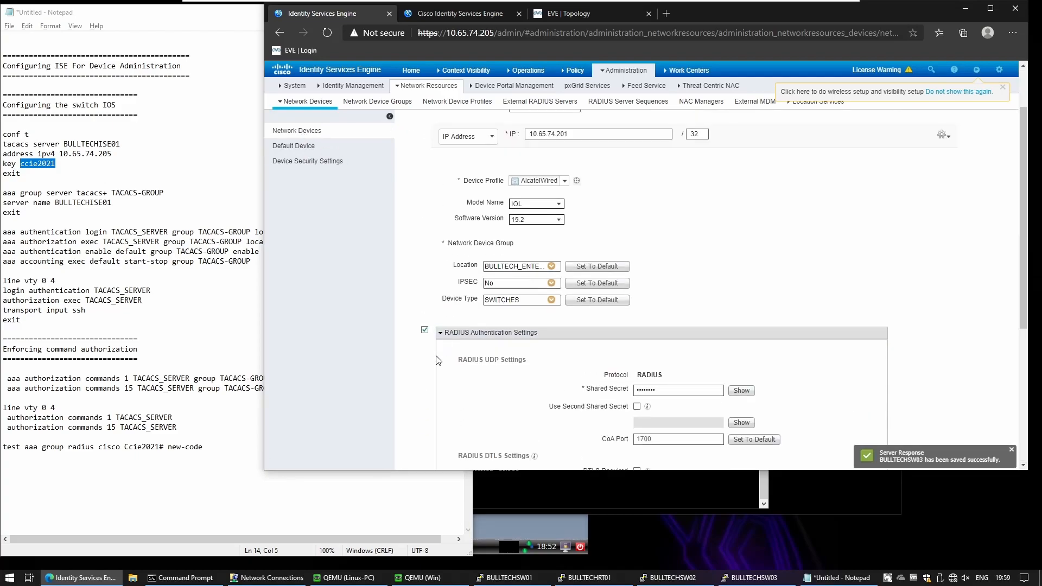
click(442, 336)
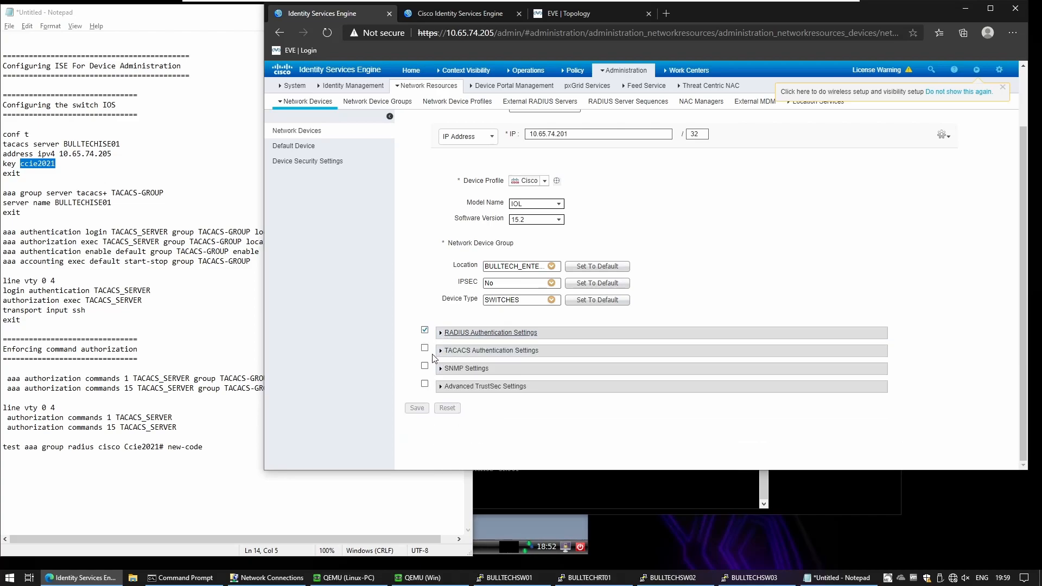
click(424, 348)
key(ctrl+v)
scroll(715, 290, down, 1)
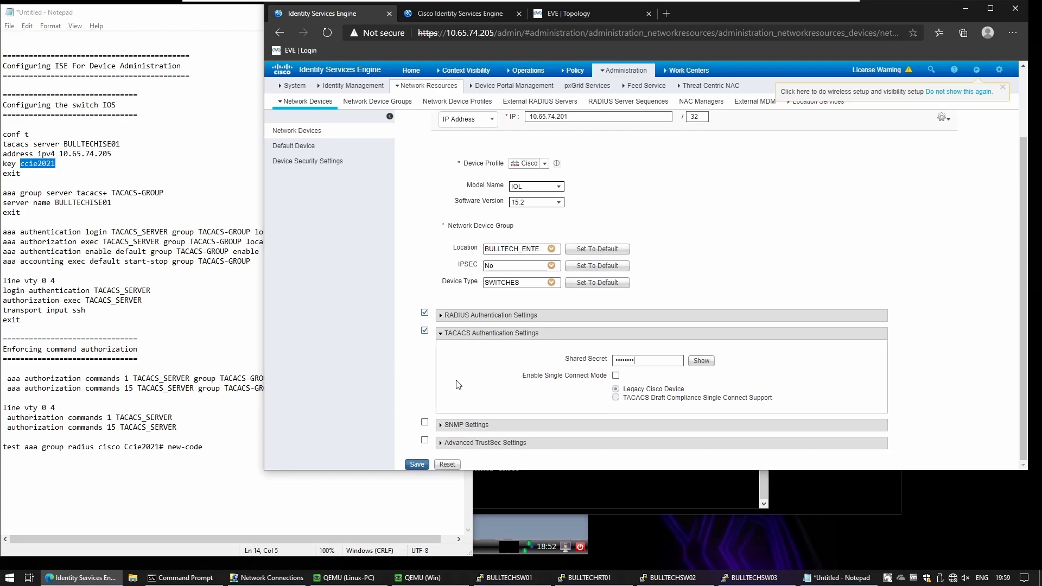
click(426, 464)
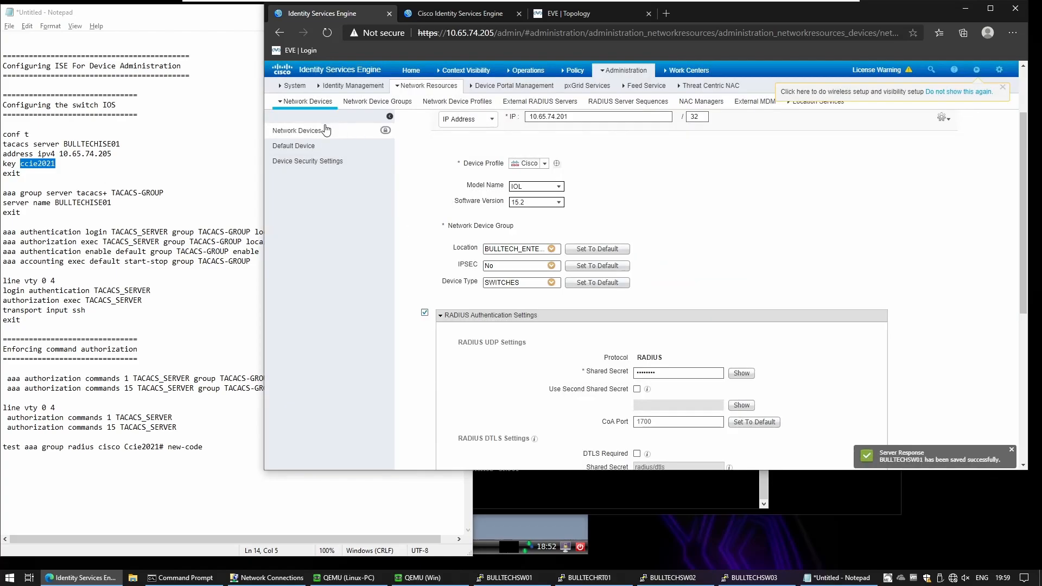
Step: Turn on TACACS authentication for BULLTECHSW02, paste the shared secret, and save the device
click(326, 130)
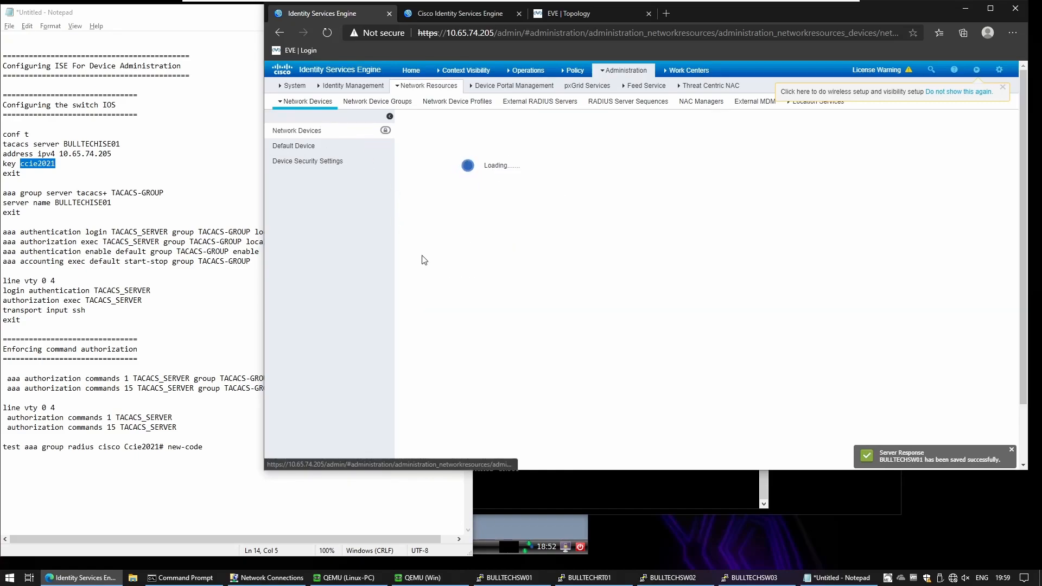
click(439, 200)
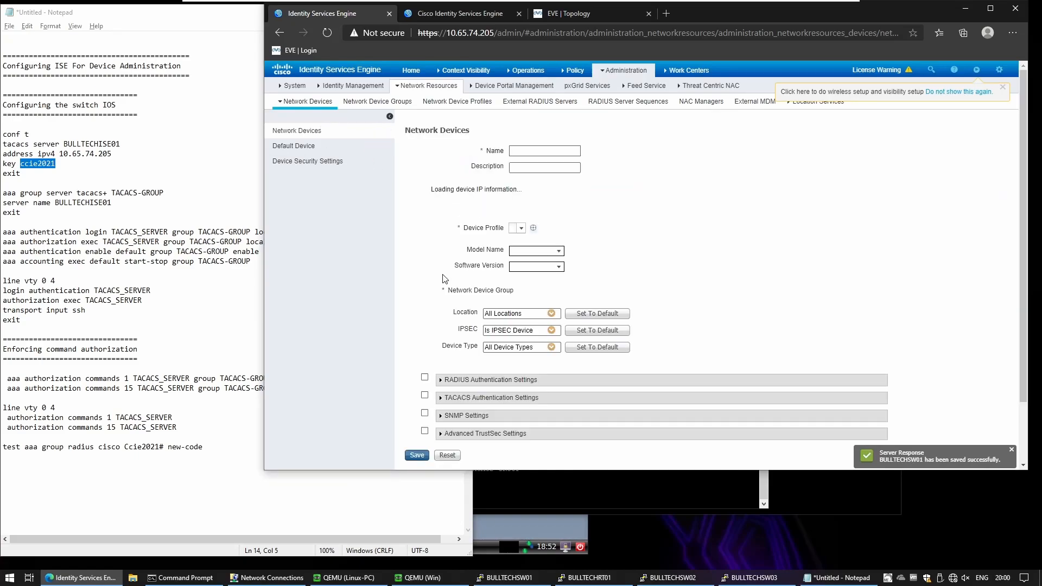
scroll(402, 407, down, 6)
click(425, 408)
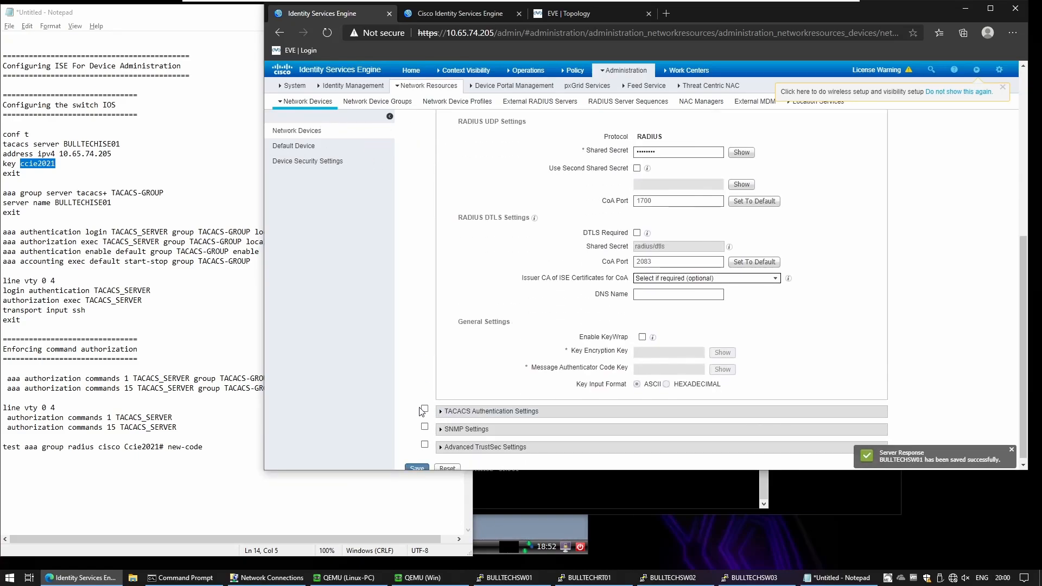
click(640, 439)
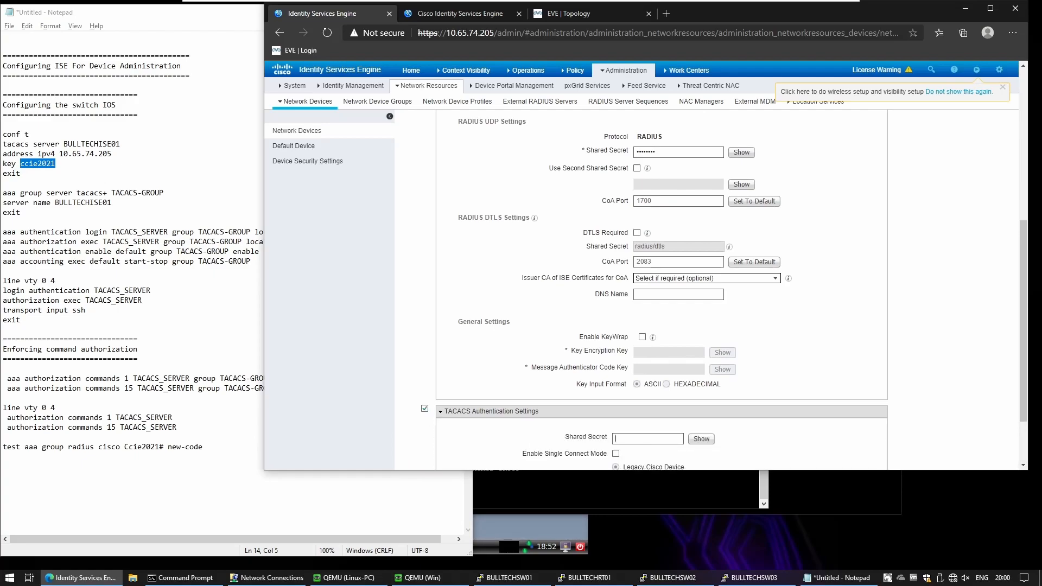
key(ctrl+v)
scroll(564, 393, down, 2)
click(418, 464)
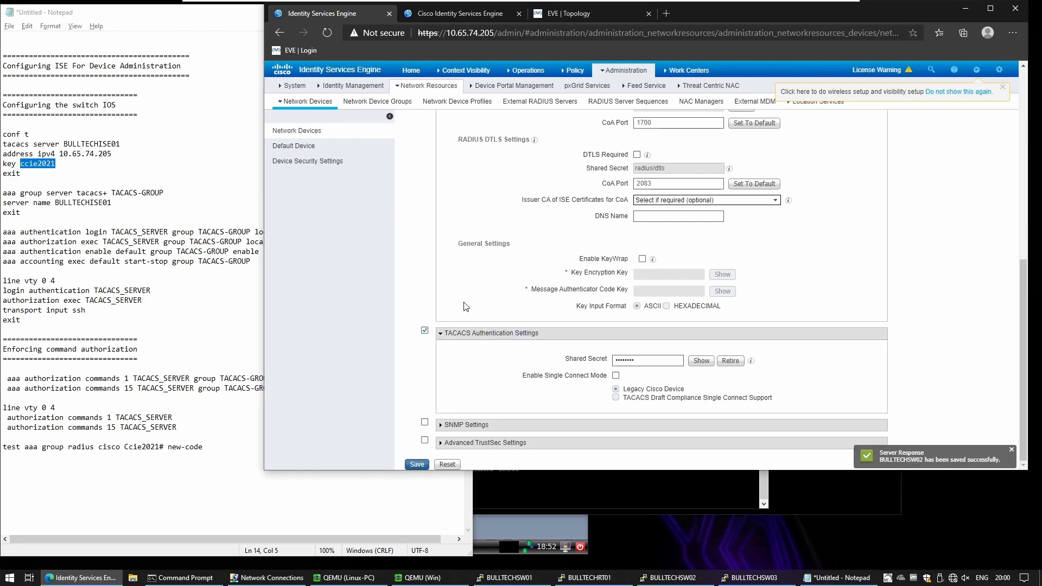
scroll(464, 306, up, 5)
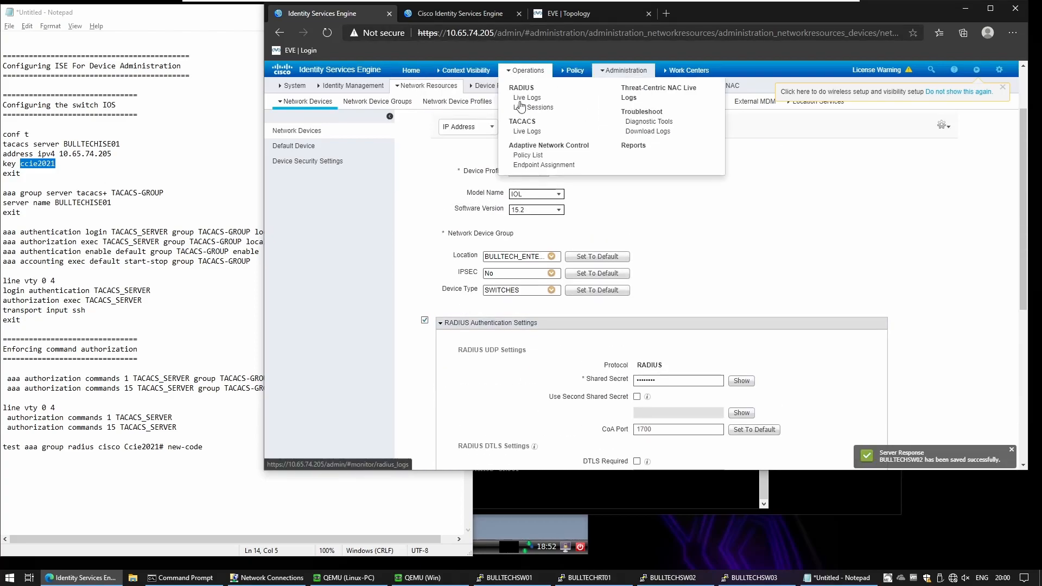
Step: Set the TACACS Live Logs to refresh every 3 seconds
click(519, 132)
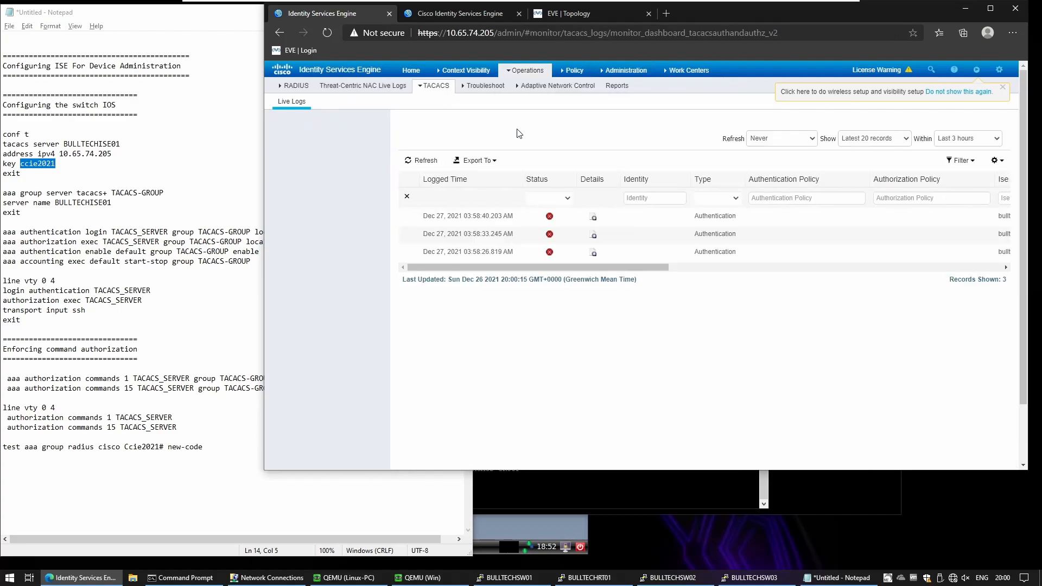
click(788, 142)
click(783, 158)
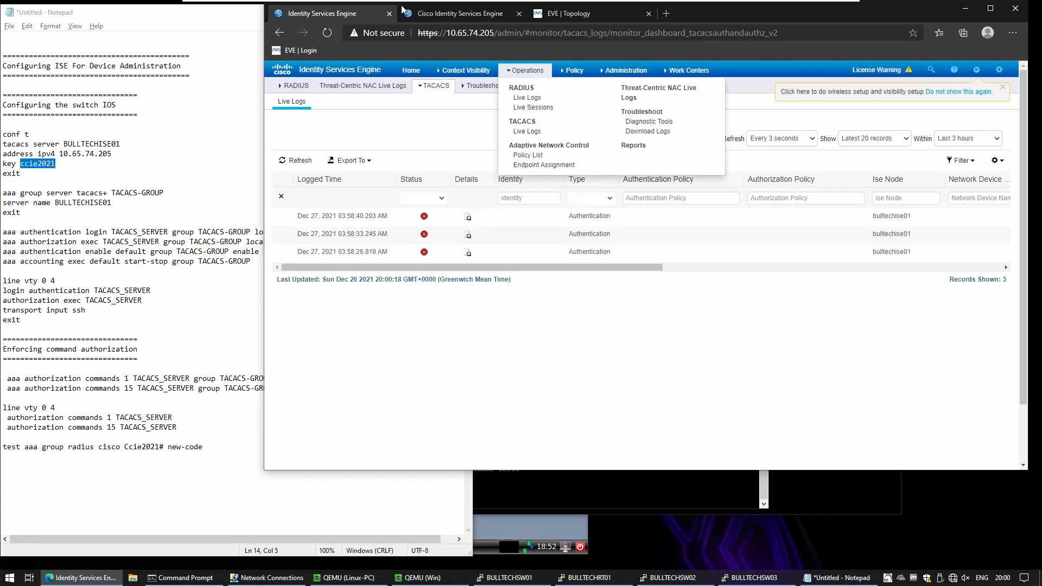
Step: Rerun the SSH login to BULLTECHSW03, log in, and try enable with the password
click(580, 580)
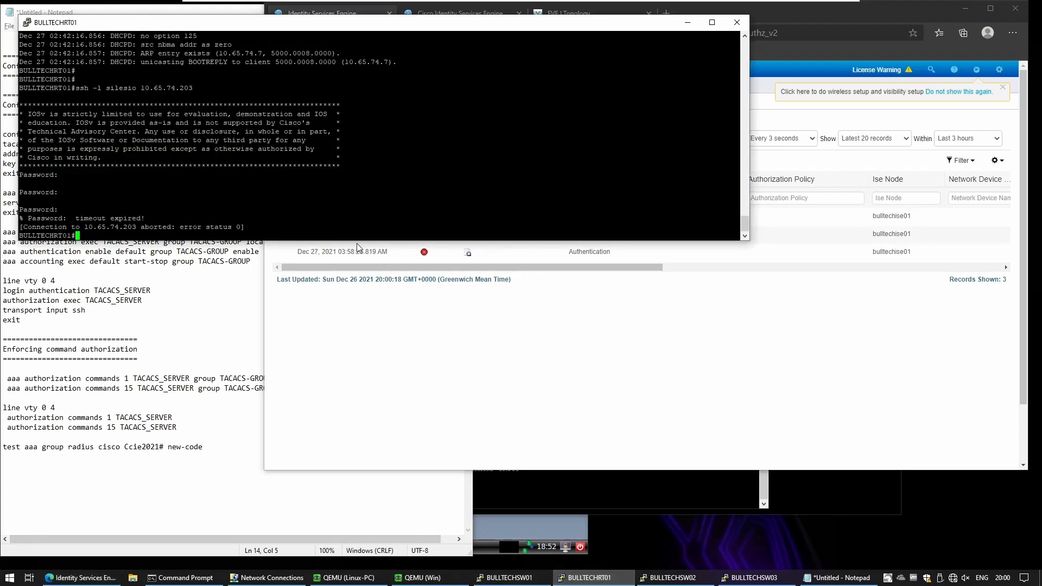
key(Up)
key(Return)
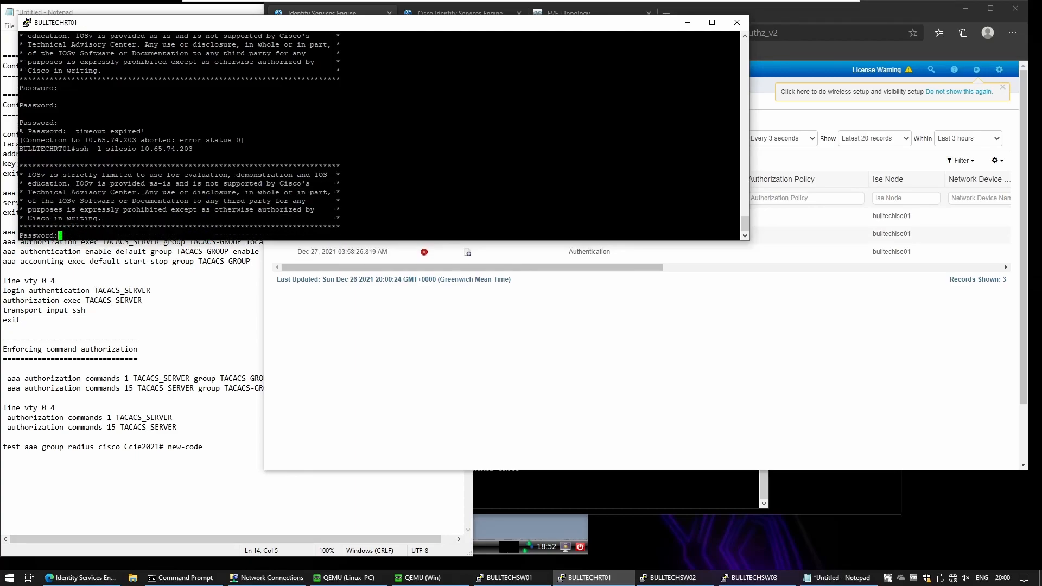
key(Return)
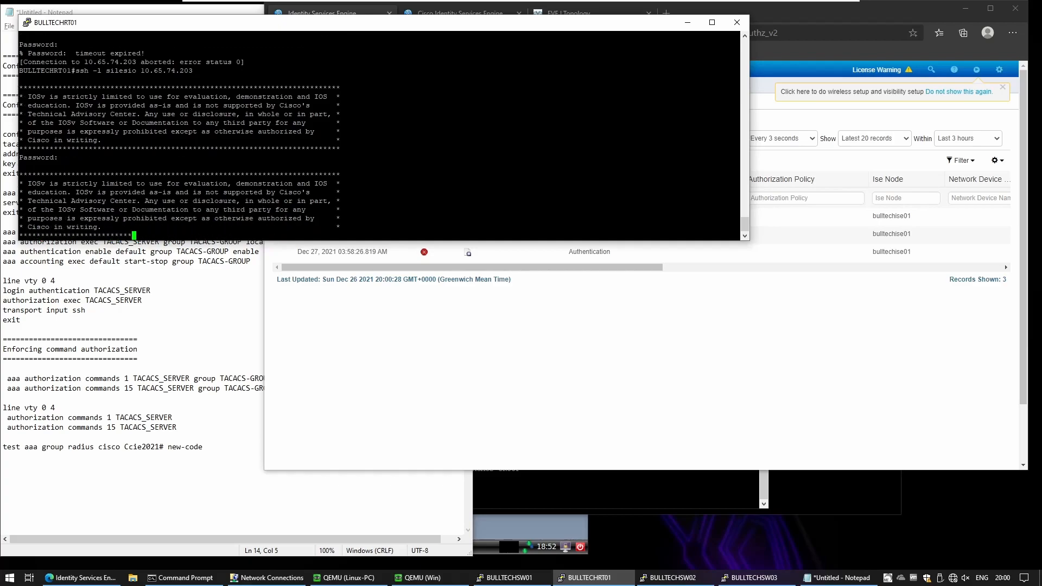
key(Return)
key(Return)
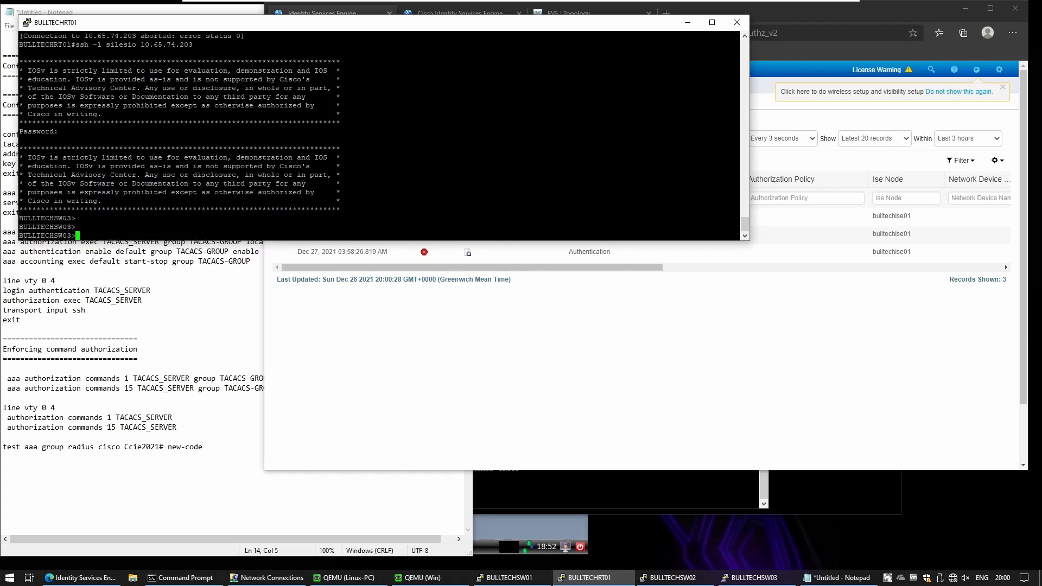
text(en)
key(Return)
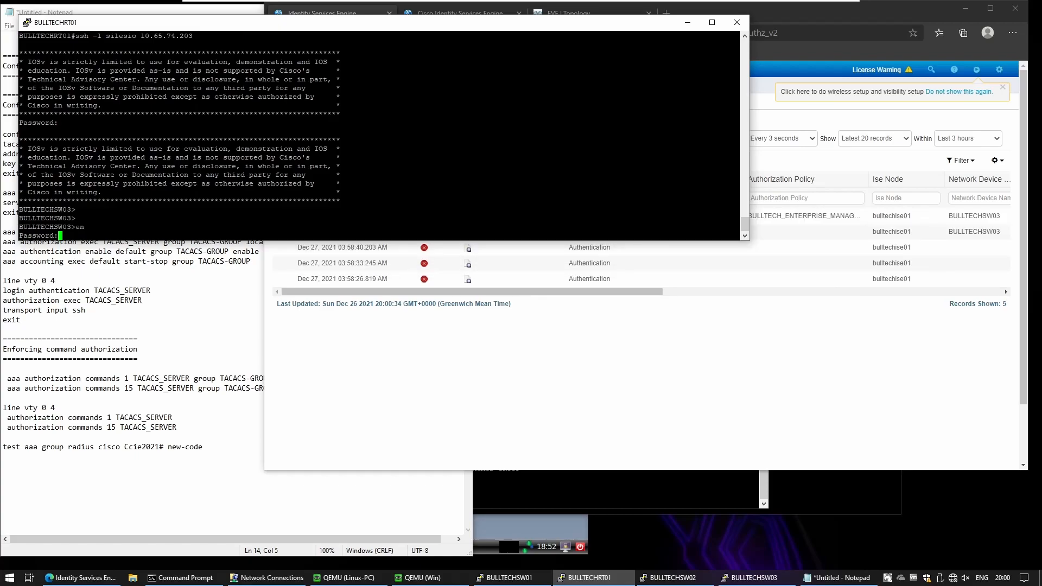
key(Return)
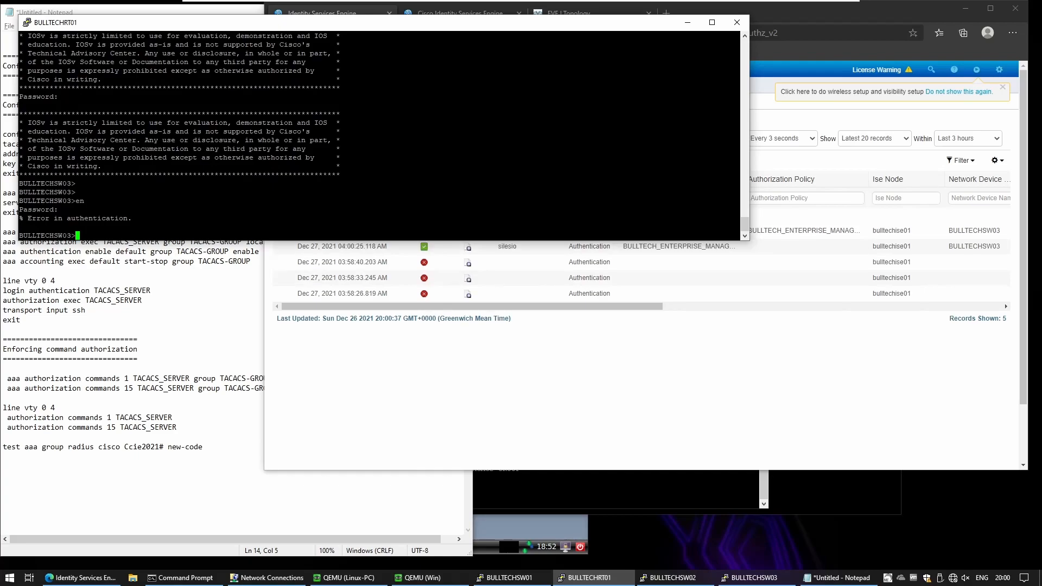
Step: Open the failed authorization's report showing privilege level too high for OPERATORS_TACACS_PROFILE
click(746, 441)
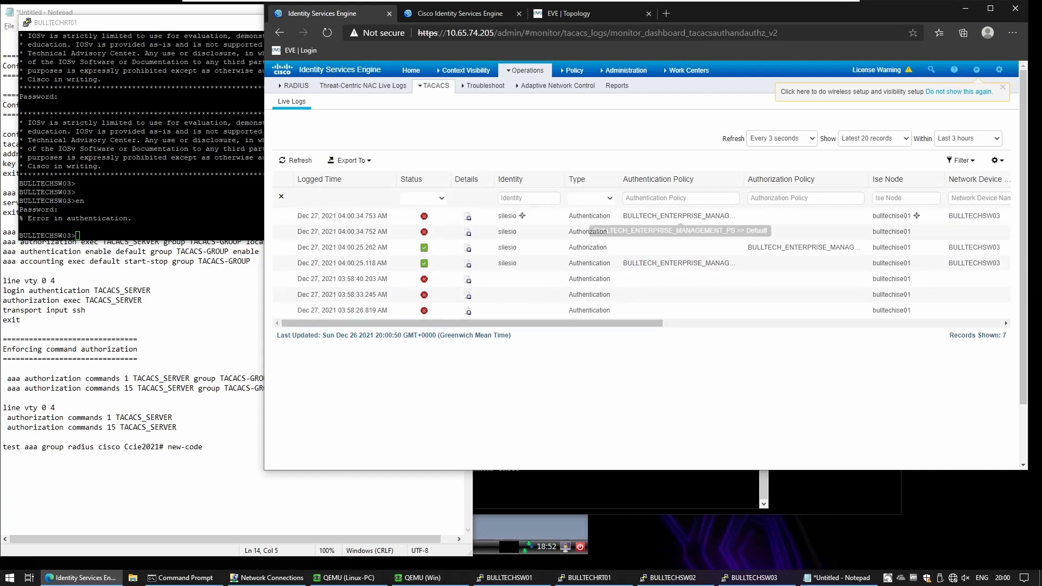
click(469, 233)
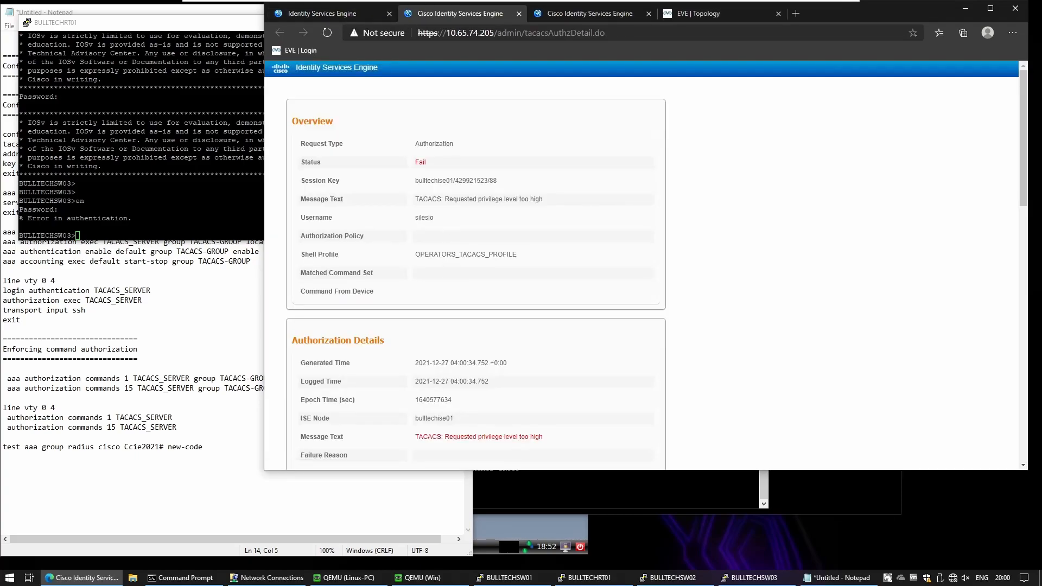
key(alt+Tab)
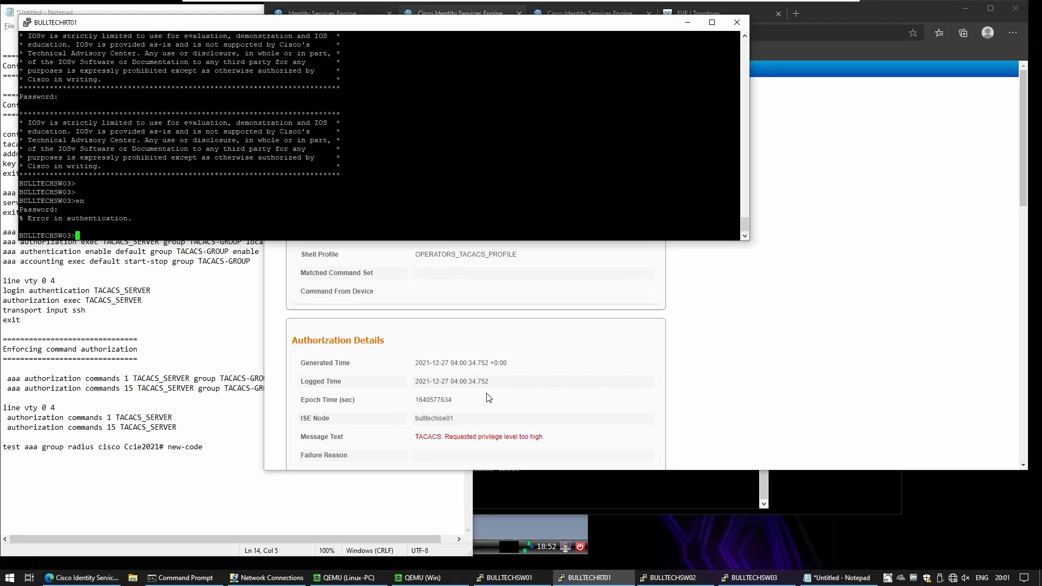
click(537, 342)
drag(421, 217, 457, 222)
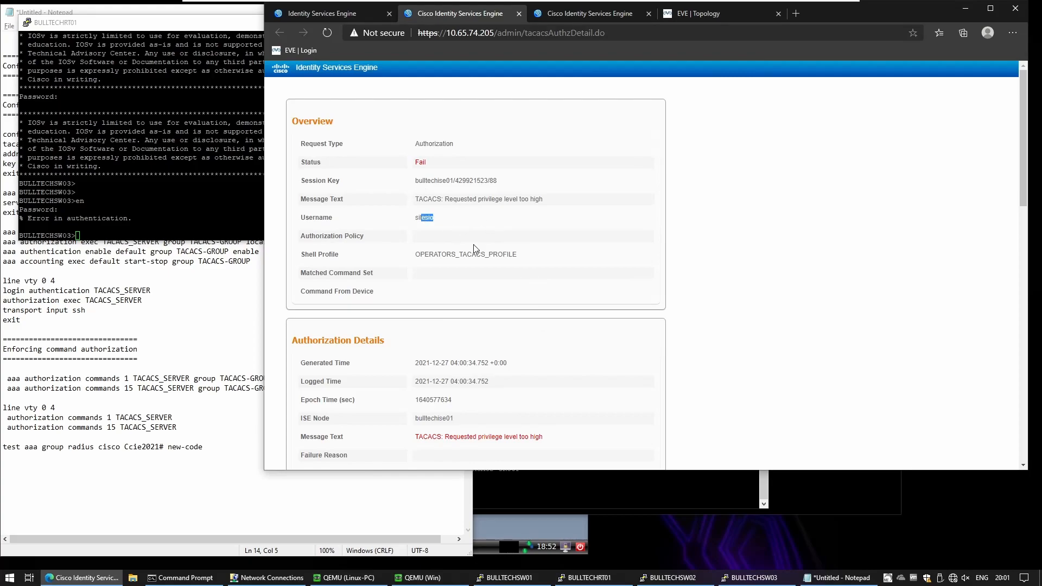
Step: Exit the switch session and SSH back to 10.65.74.203 as administrator
key(alt+Tab)
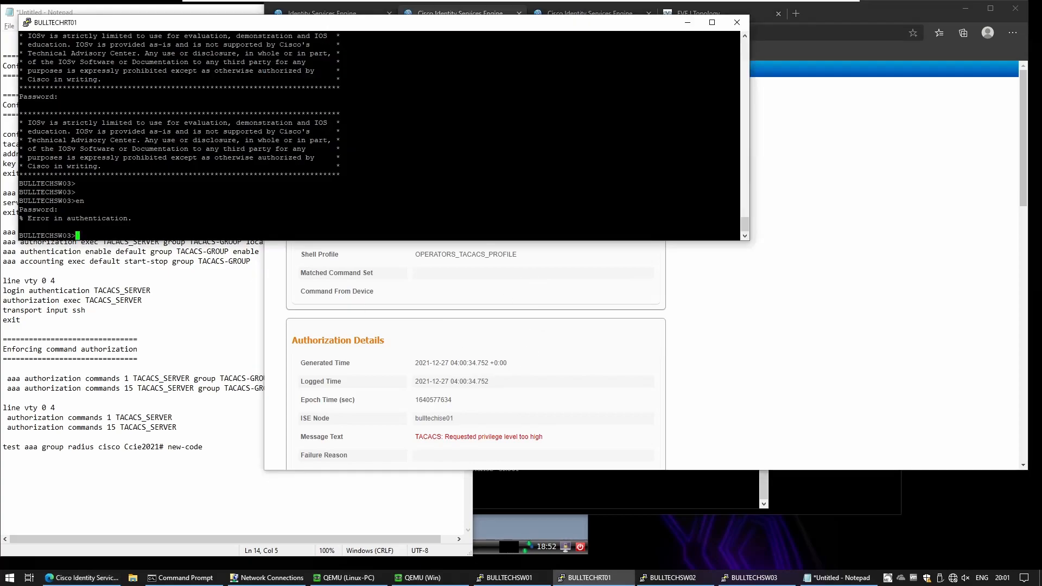
text(exit)
key(Return)
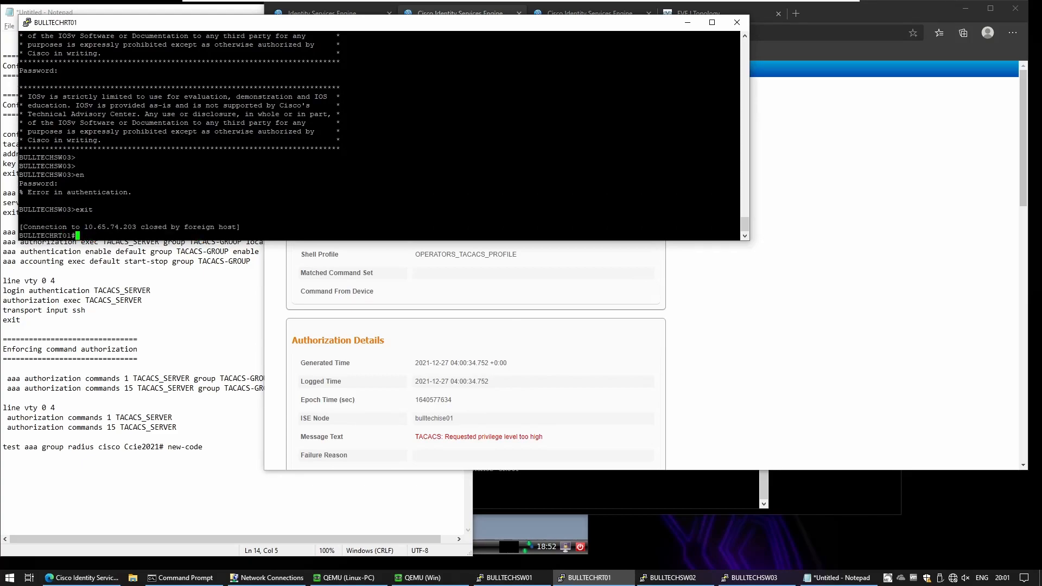
key(Up)
key(Left)
key(Left)
key(Left)
key(Left)
key(Left)
key(Left)
key(Left)
key(Left)
key(Left)
key(Left)
key(Left)
key(Left)
key(BackSpace)
key(BackSpace)
key(BackSpace)
key(BackSpace)
key(BackSpace)
key(BackSpace)
key(BackSpace)
key(BackSpace)
text(administrator)
key(Return)
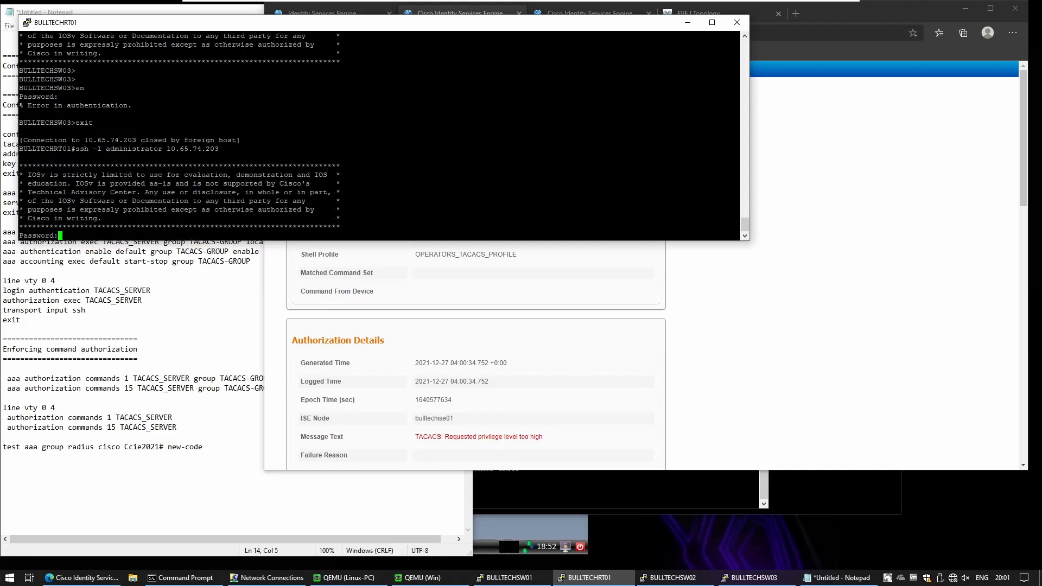
key(Return)
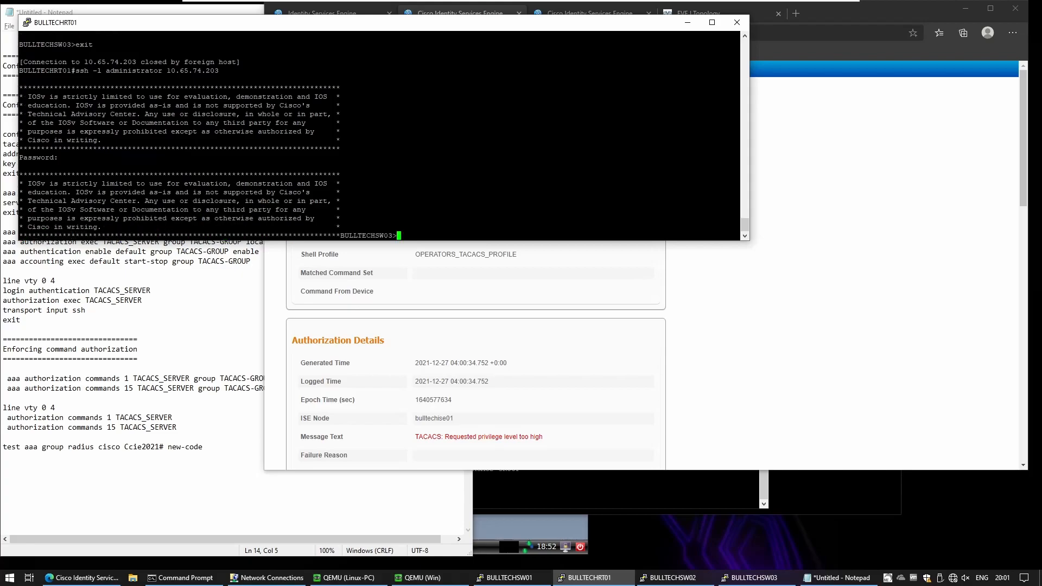
Step: Attempt enable mode on BULLTECHSW03 with the enable password, which fails authentication
key(Return)
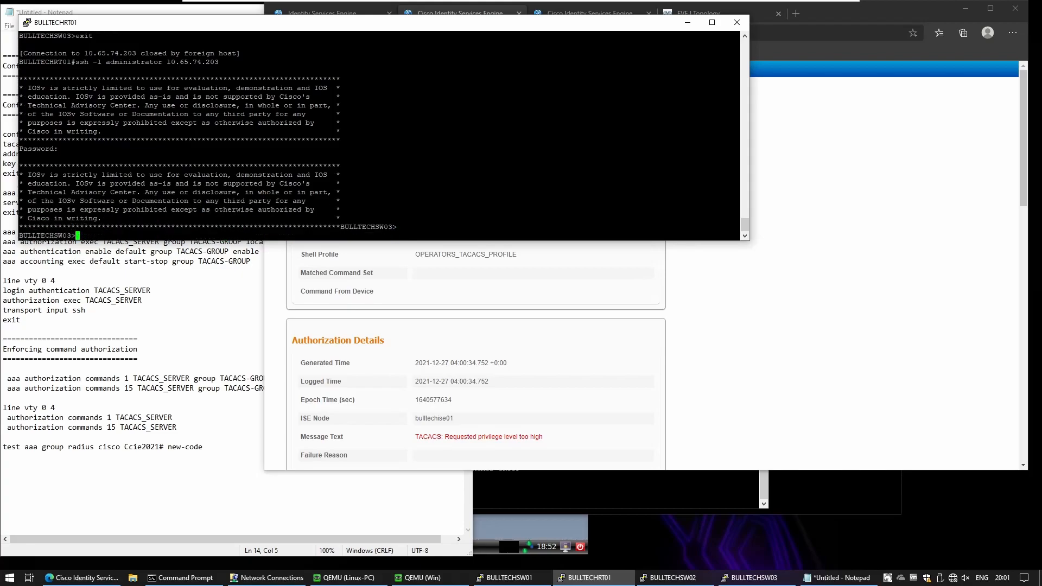
text(en)
key(Return)
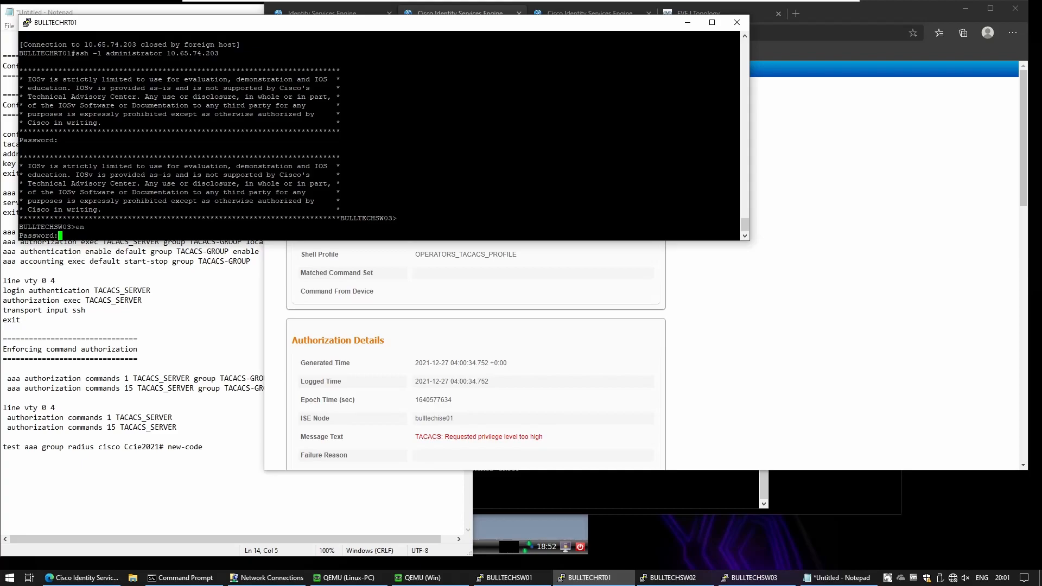
key(Return)
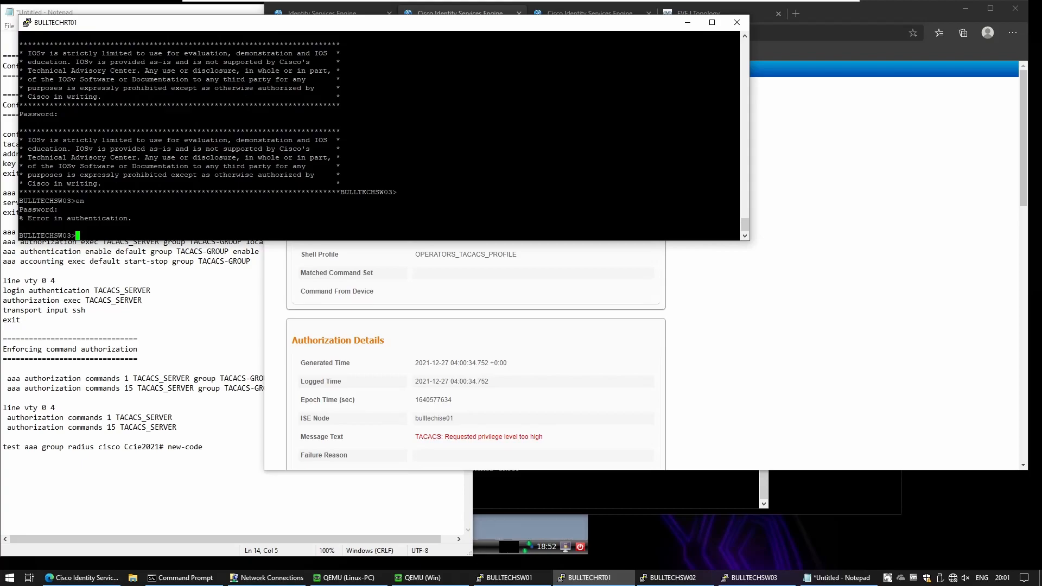
click(565, 278)
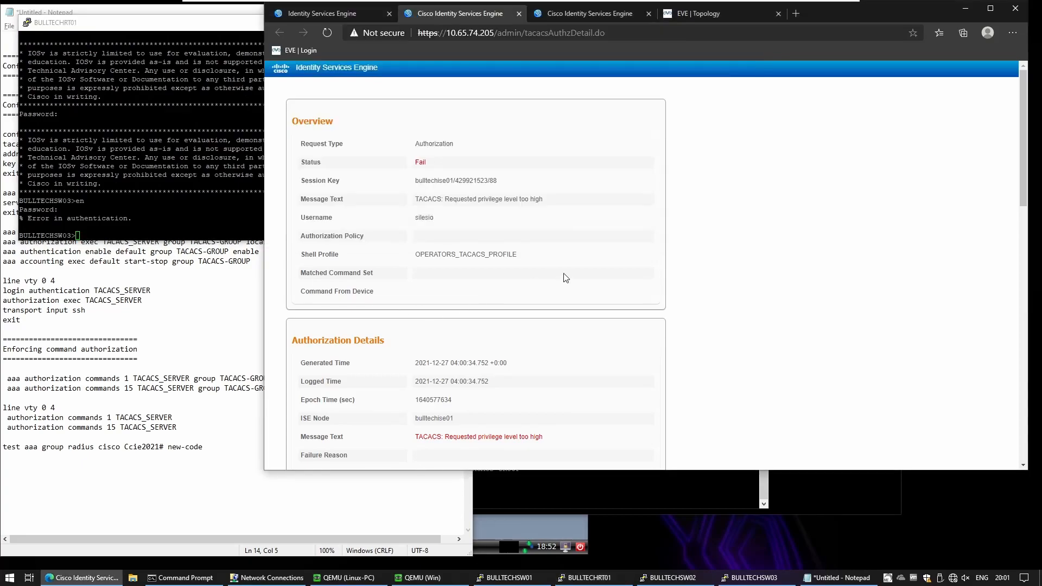
Step: Close the report, review the TACACS Live Logs, and open Device Admin Policy Sets
key(ctrl+w)
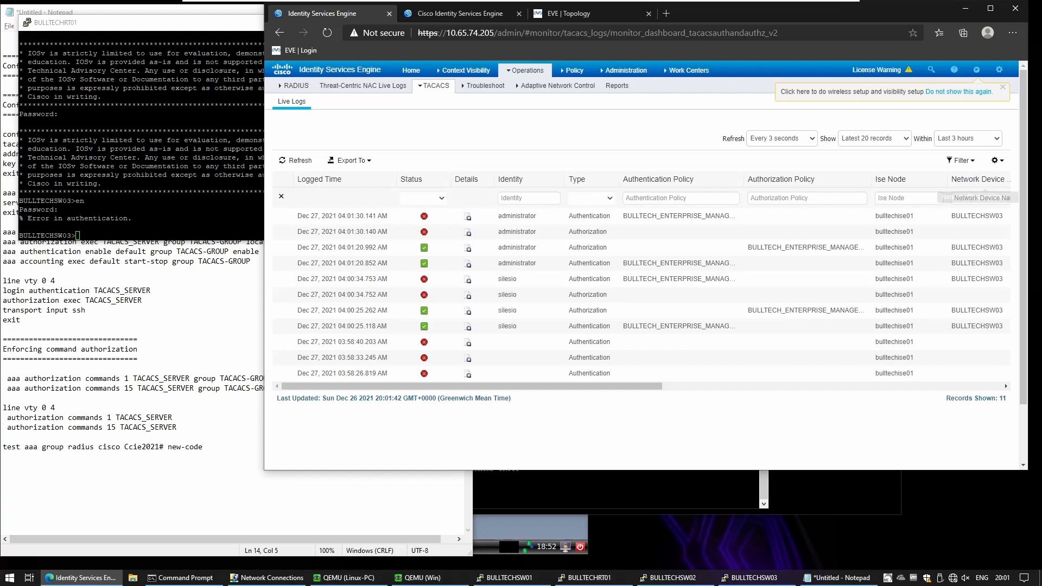
drag(744, 180, 831, 181)
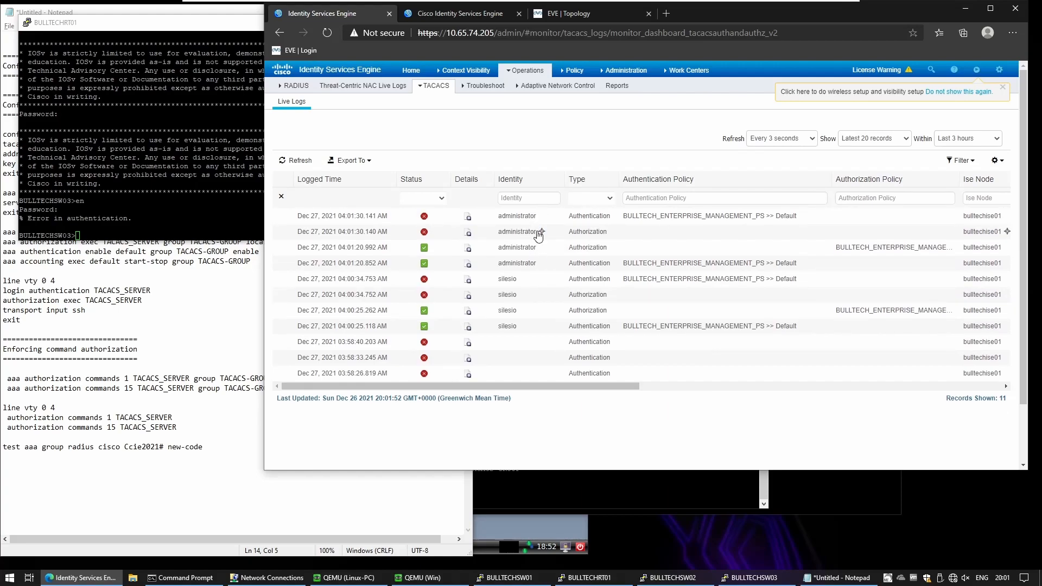
mouse_move(445, 91)
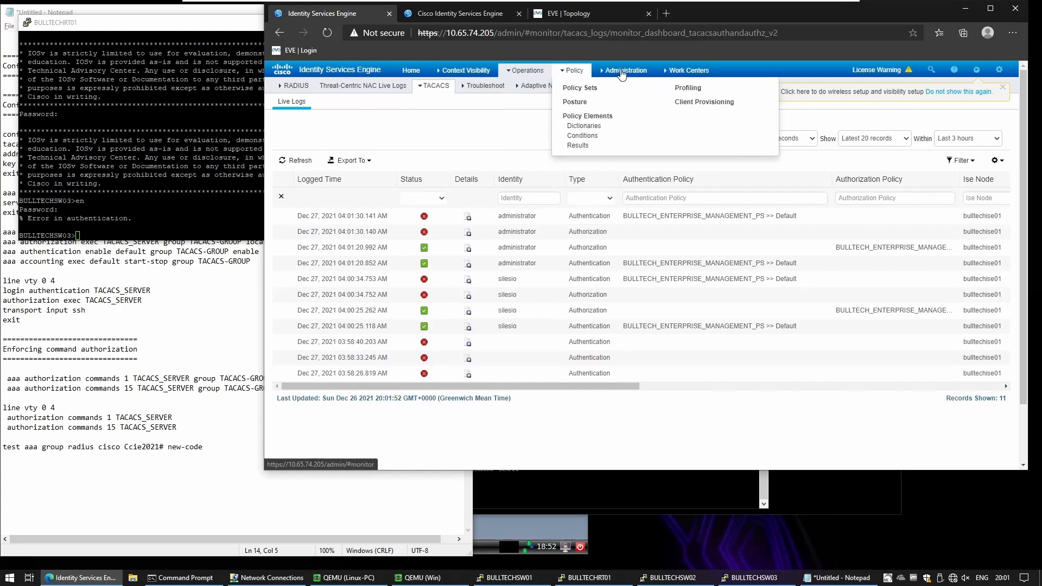
mouse_move(689, 71)
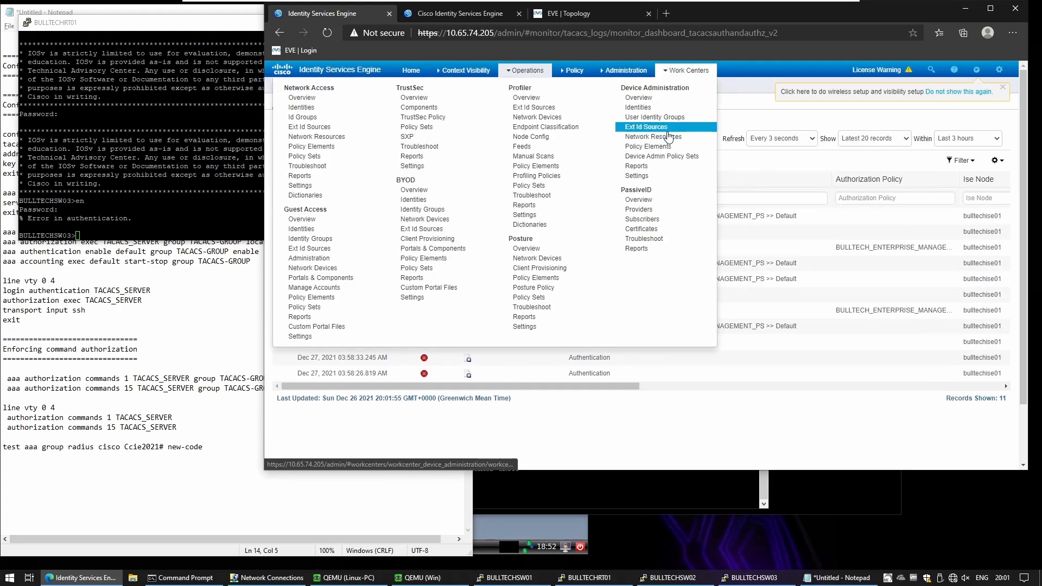
click(666, 156)
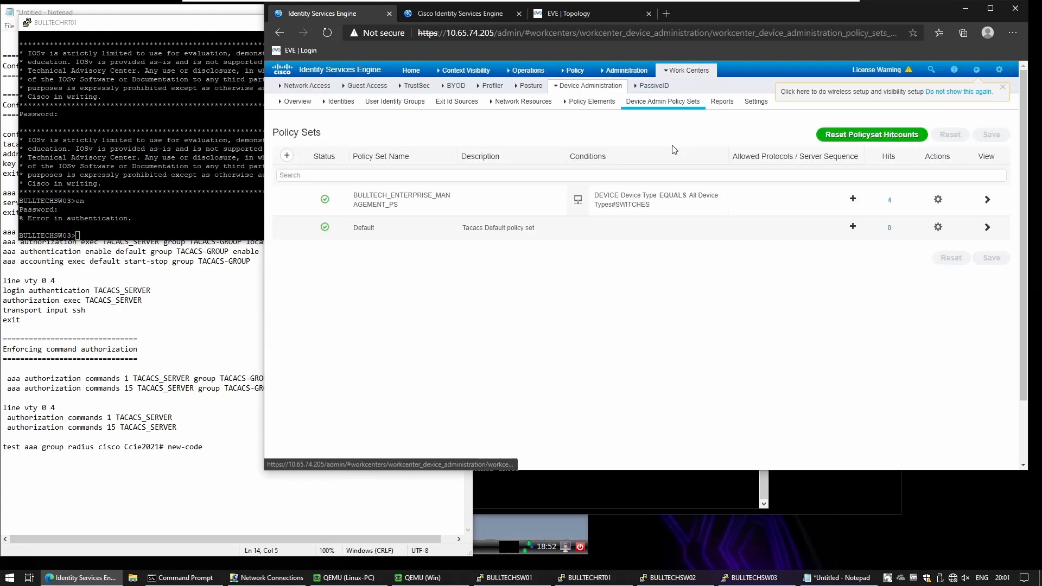
Step: In BULLTECH_ENTERPRISE_MANAGEMENT_PS, assign ADMINS_CMD and OPERATORS_CMD to their authorization rules and save
click(987, 199)
click(344, 307)
scroll(348, 304, down, 1)
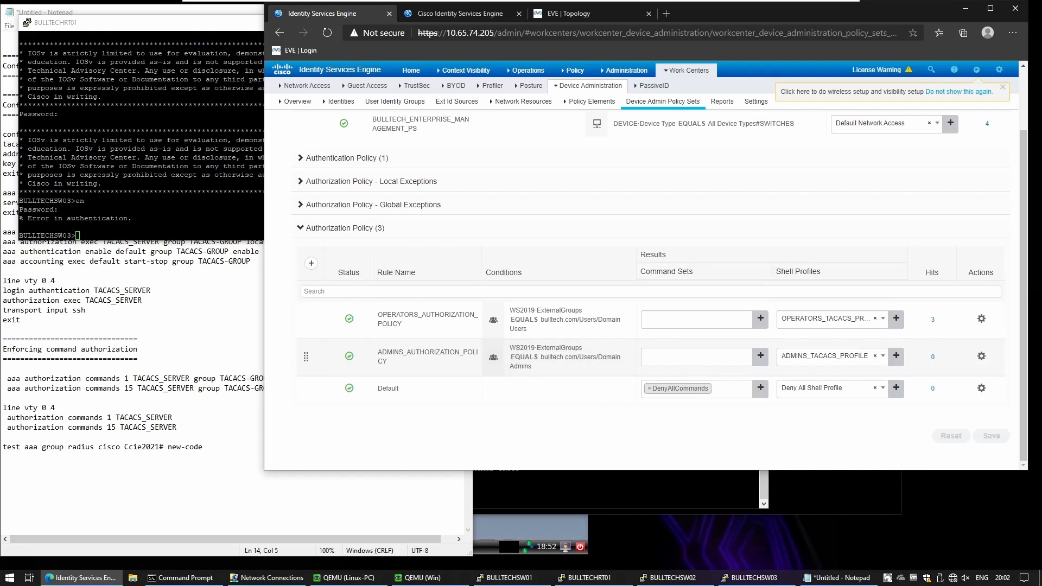
click(696, 357)
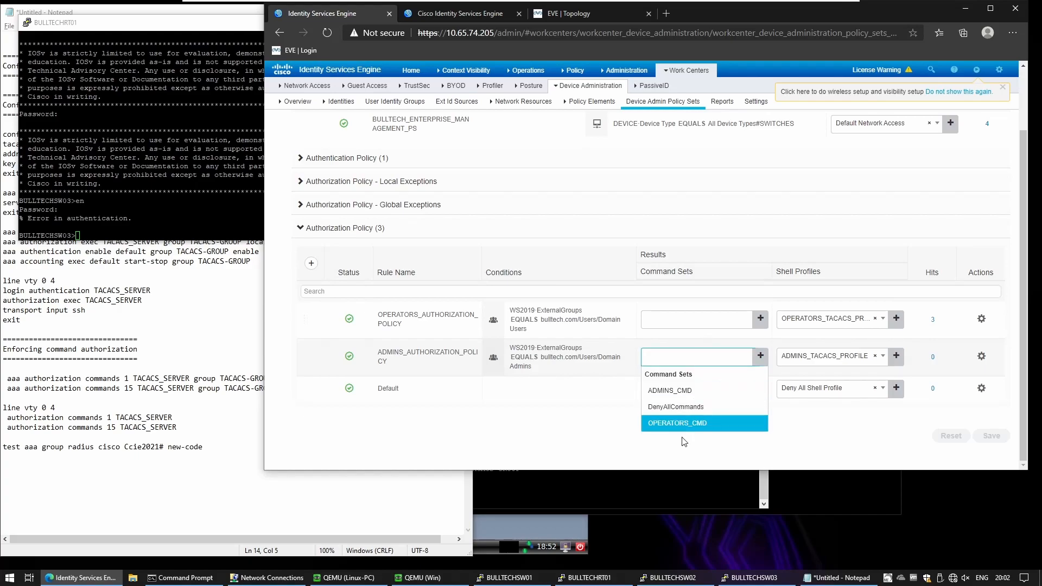
click(686, 390)
click(697, 319)
click(689, 386)
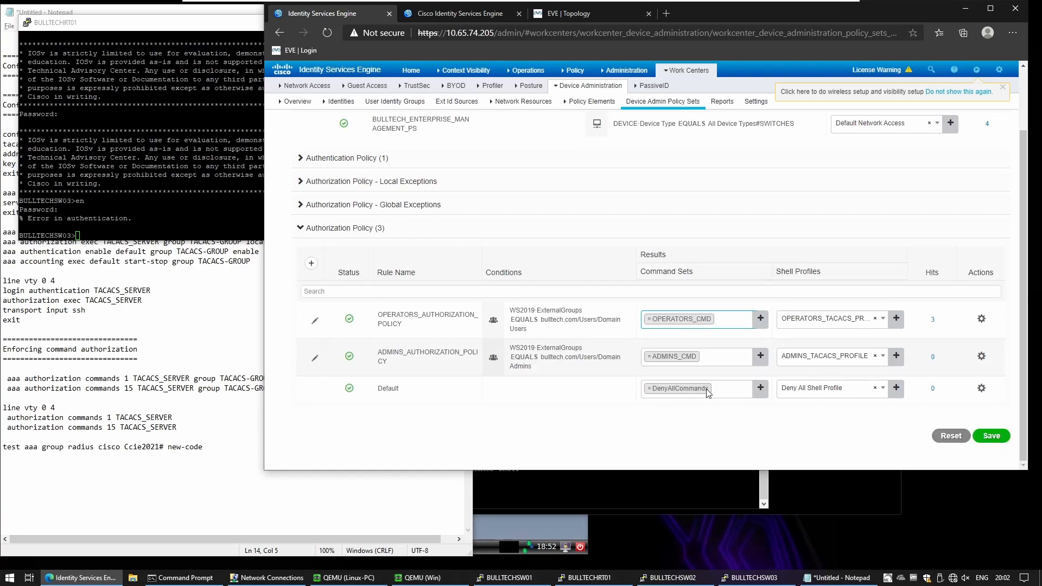
click(1005, 437)
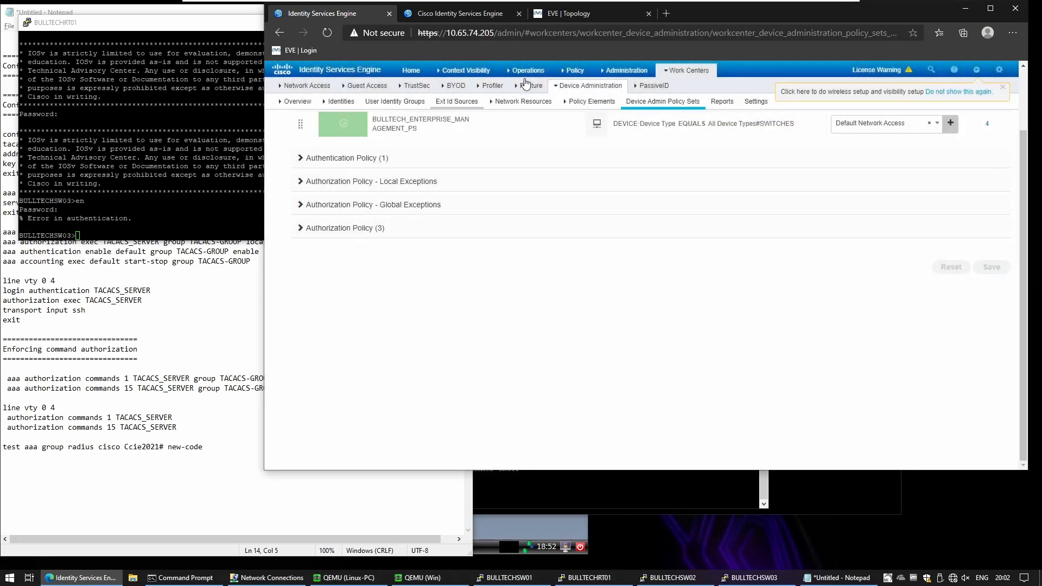
Step: Open TACACS Live Logs, then reconnect to BULLTECHSW03 over SSH as administrator
click(534, 76)
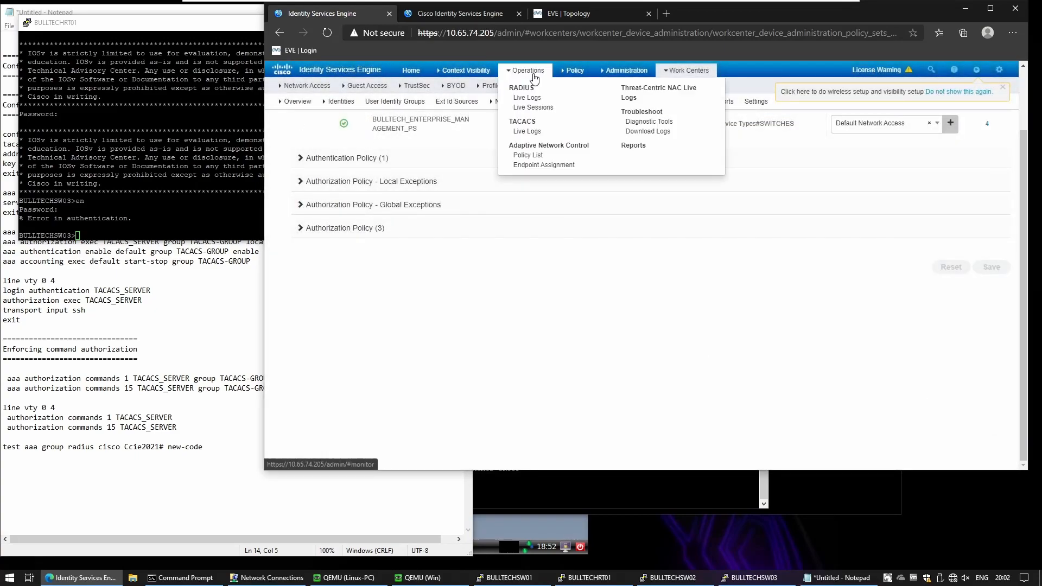
click(526, 133)
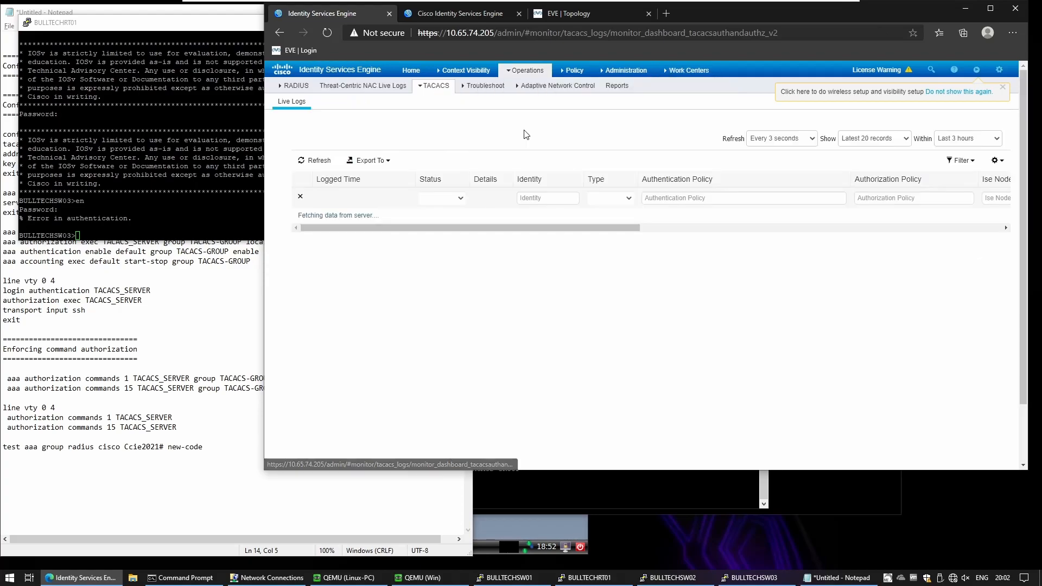
click(203, 157)
text(exit)
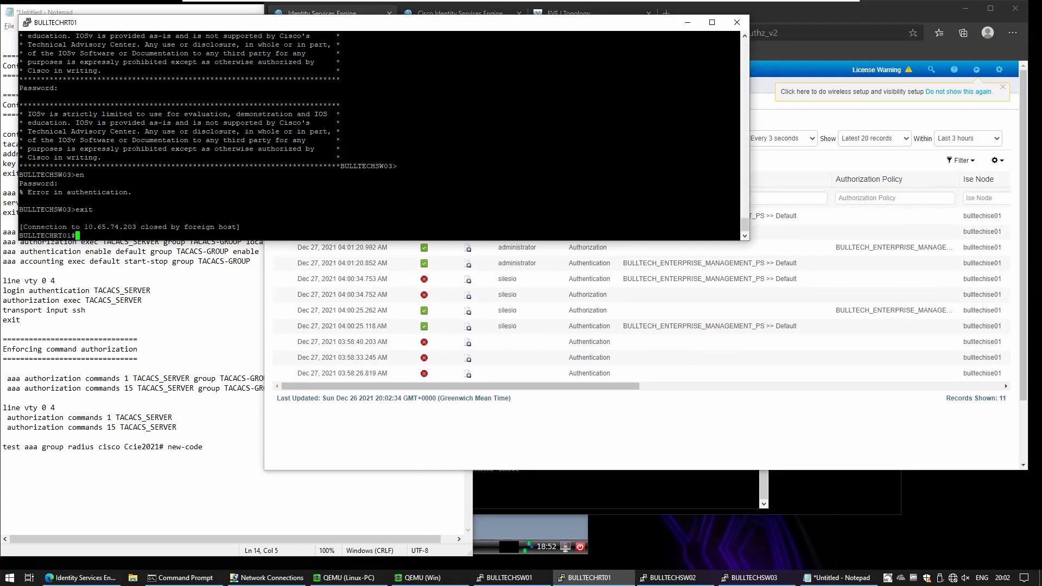
key(Return)
key(Up)
key(Return)
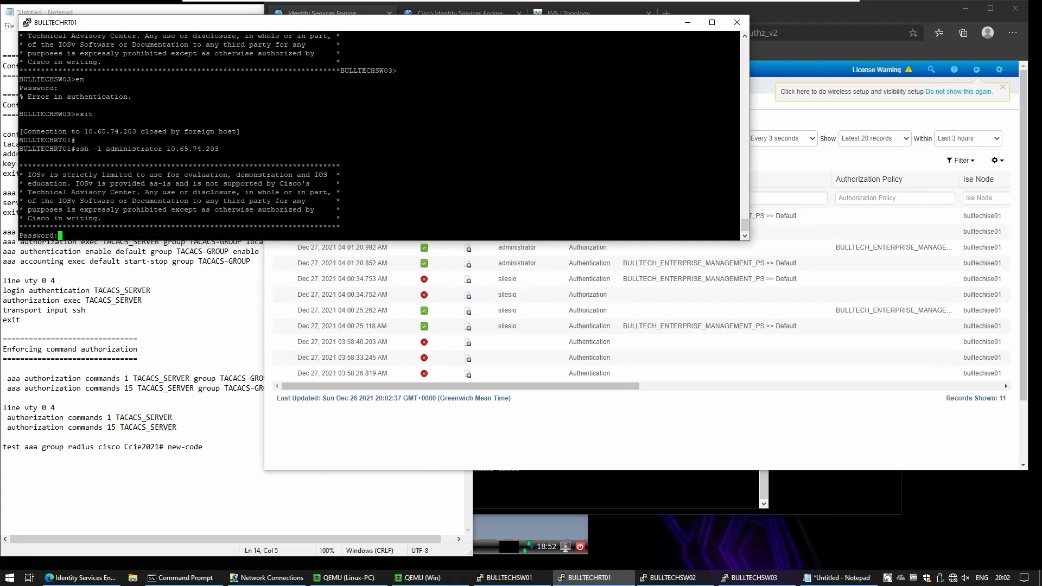
Step: Log in and try enable with the password, which returns an authentication error
key(Return)
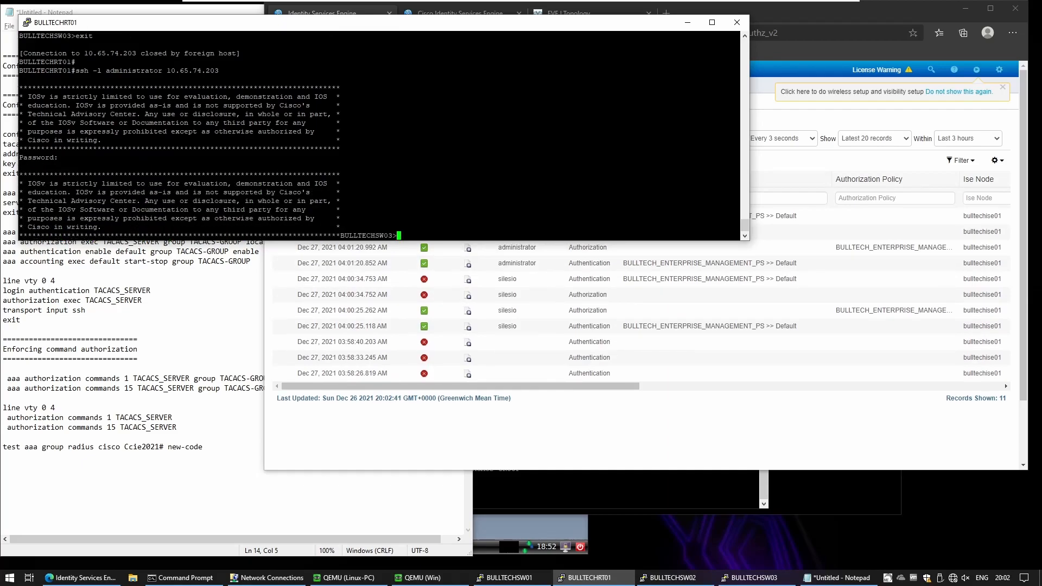
key(Return)
key(Return)
text(e)
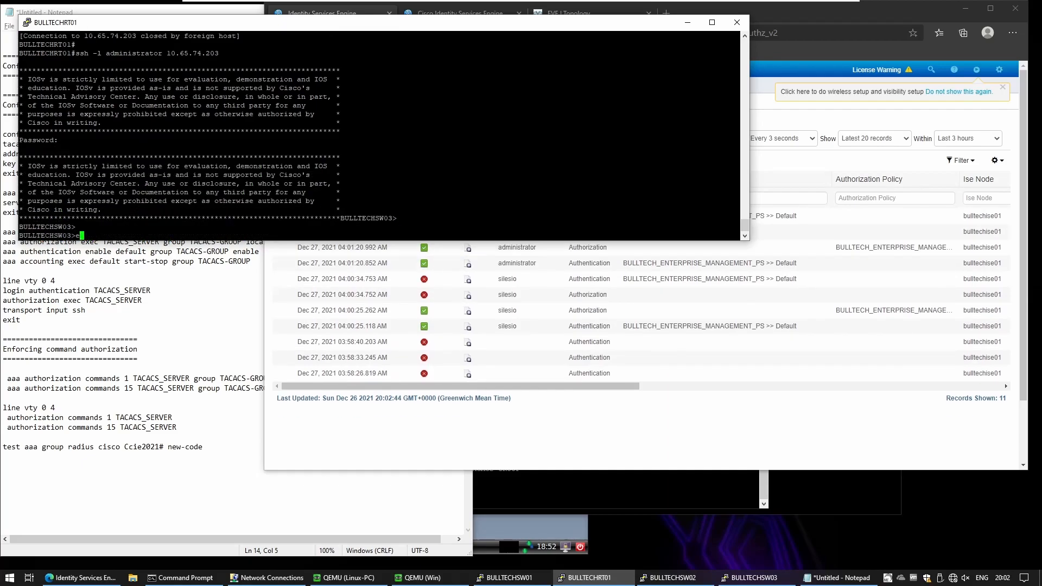
text(n)
key(Return)
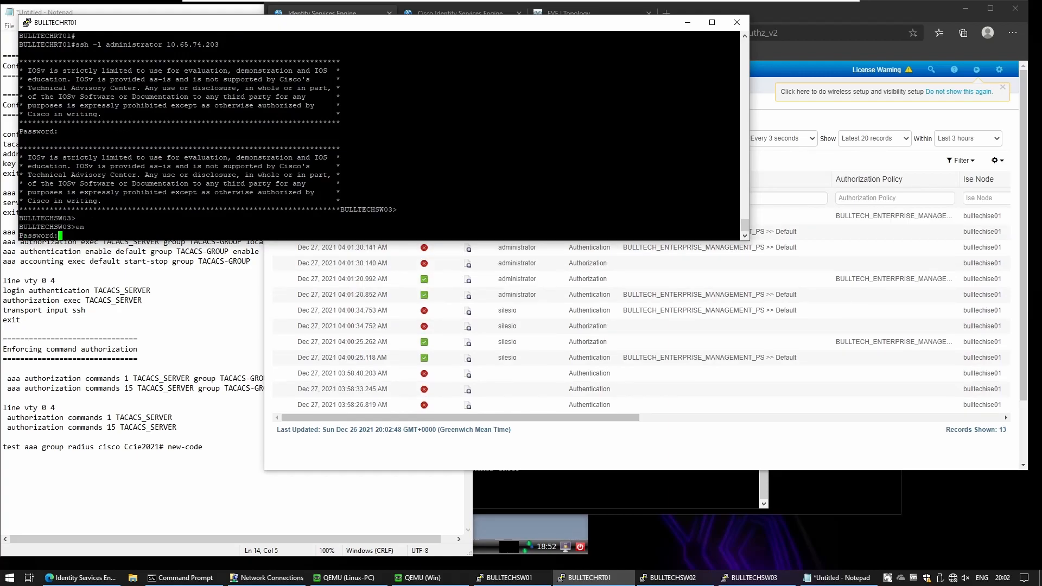
key(Return)
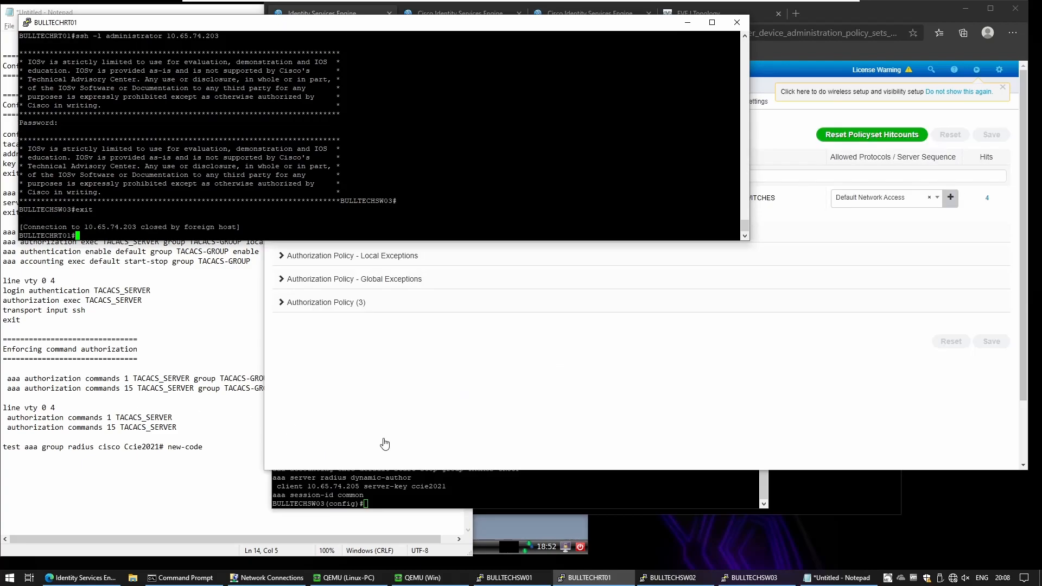
Step: Expand the Authorization Policy to list the Operators, Admins and Default rules with their command sets
click(414, 368)
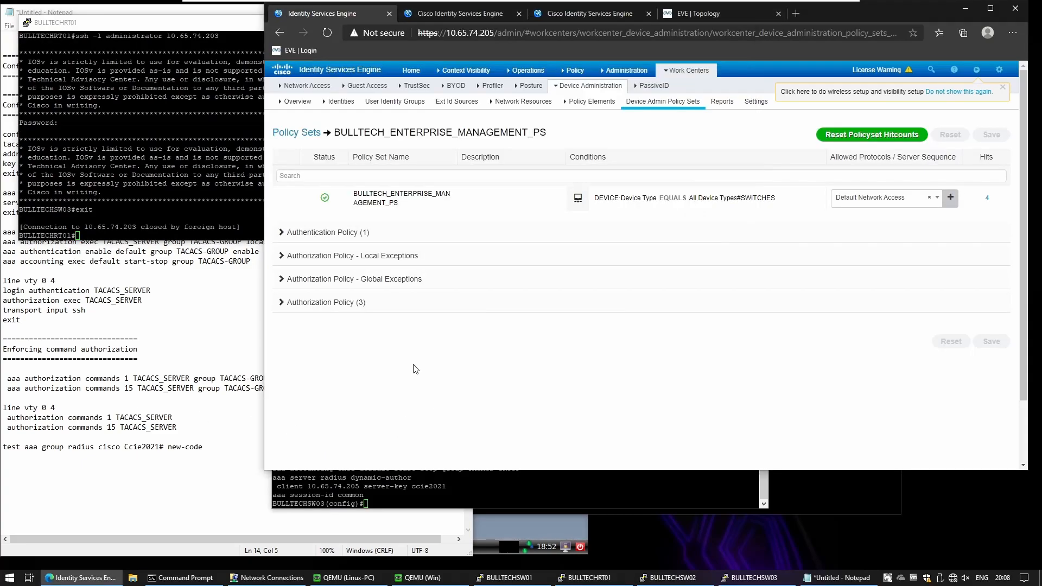
click(322, 304)
scroll(468, 358, down, 2)
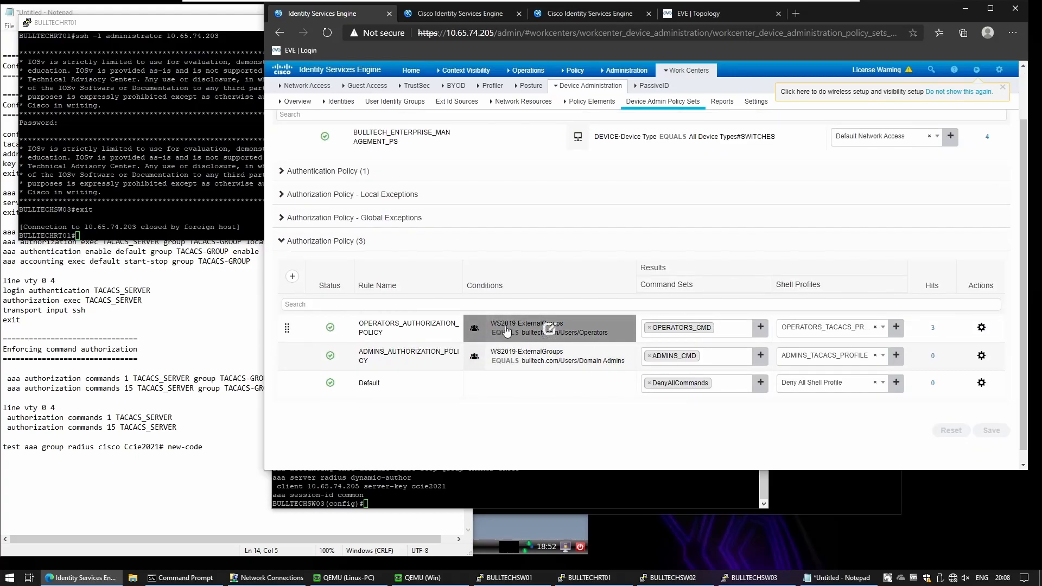
Step: Inspect the Operators rule's AD group condition in Conditions Studio, then close it and discard changes
click(545, 331)
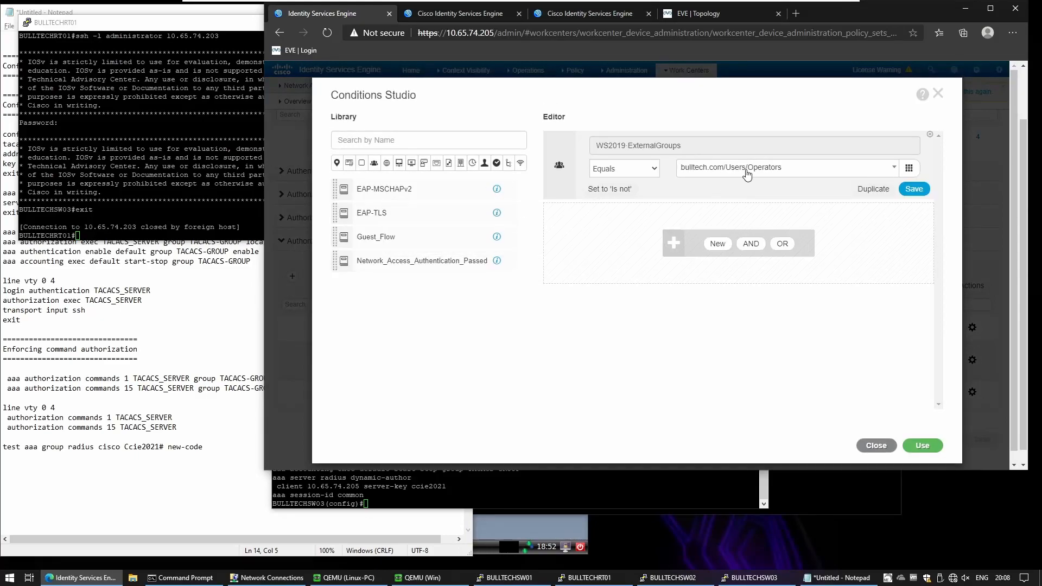
click(745, 168)
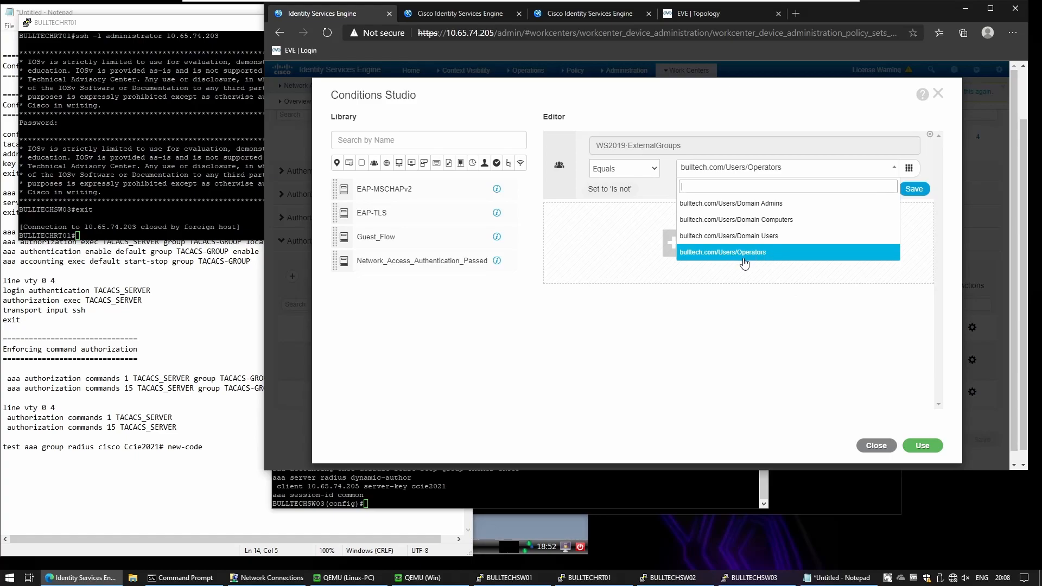
click(878, 448)
click(877, 448)
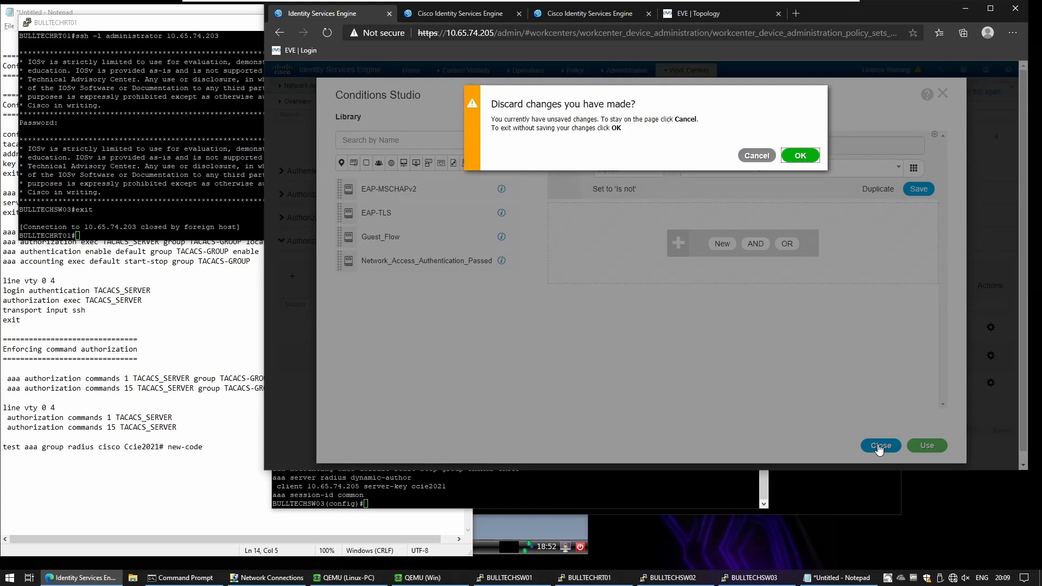
click(801, 156)
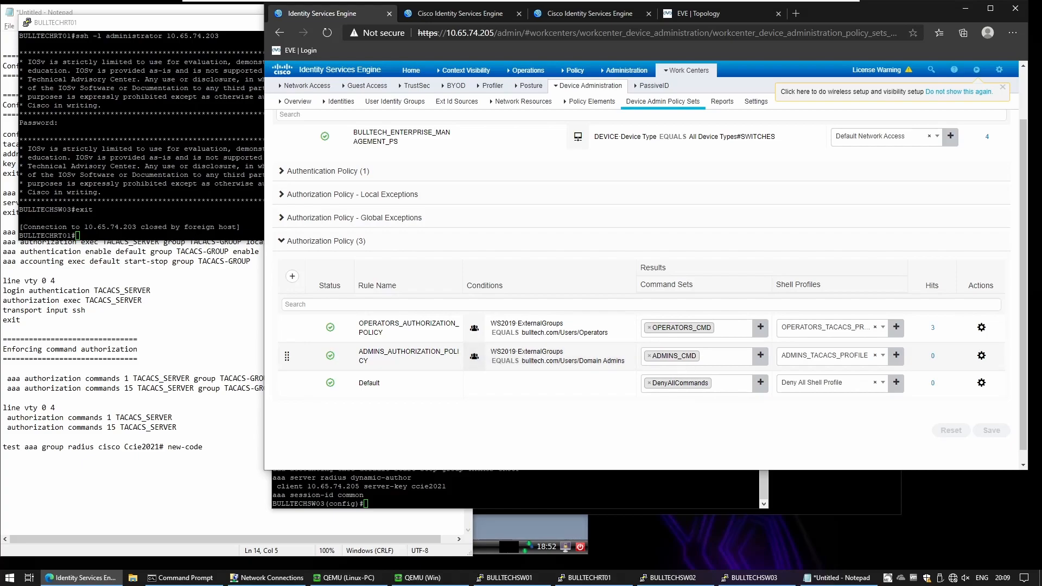
Step: SSH from the router to BULLTECHSW03 as another user, replacing the administrator username, and log in
click(217, 167)
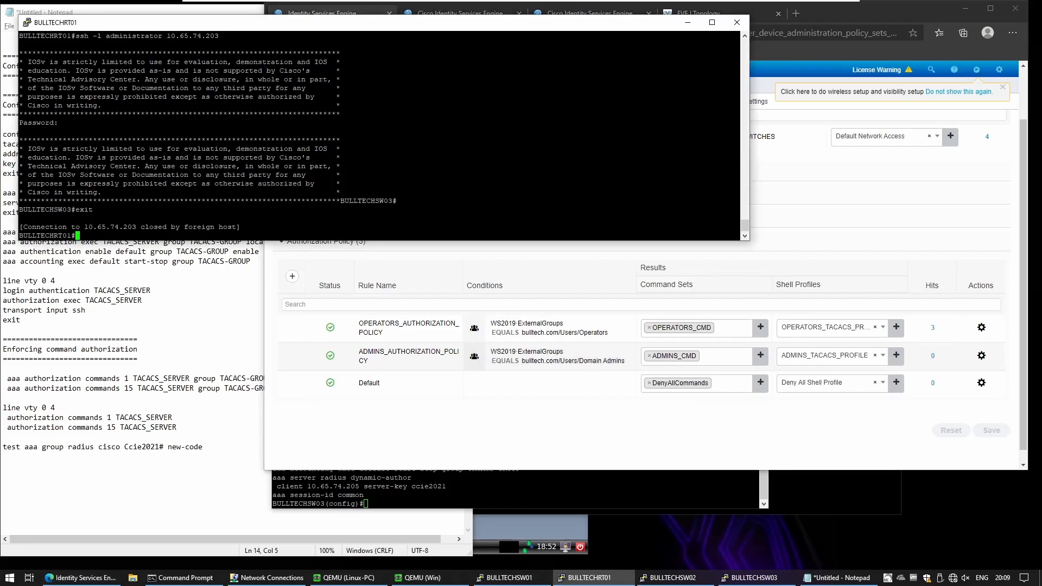
key(Up)
key(Left)
key(Left)
key(Left)
key(Left)
key(Left)
key(Left)
key(Left)
key(Left)
key(Left)
key(Left)
key(Left)
key(Left)
key(Left)
key(Left)
key(BackSpace)
key(BackSpace)
key(BackSpace)
key(BackSpace)
key(BackSpace)
key(BackSpace)
key(BackSpace)
key(BackSpace)
key(BackSpace)
key(BackSpace)
key(BackSpace)
key(BackSpace)
text(cisco)
key(Return)
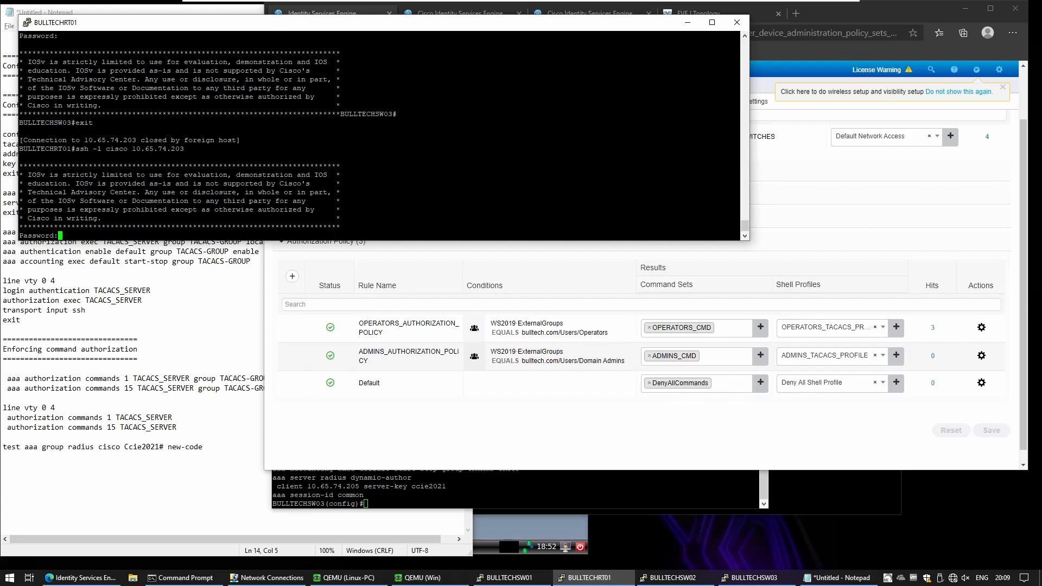
key(Return)
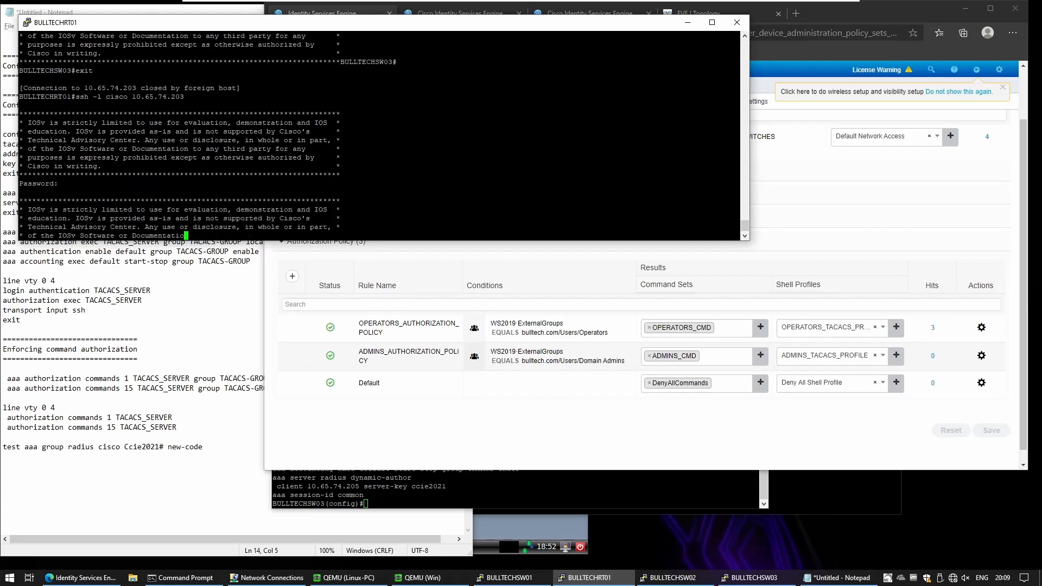
Step: Try show privilege and show run, which fail command authorization, then exit the switch
text(show privi)
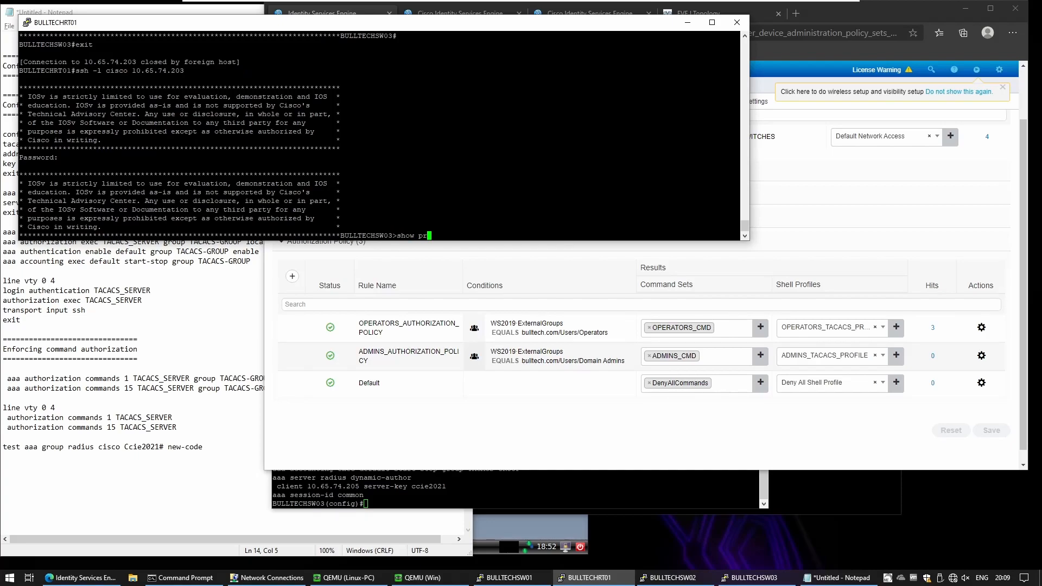
key(Return)
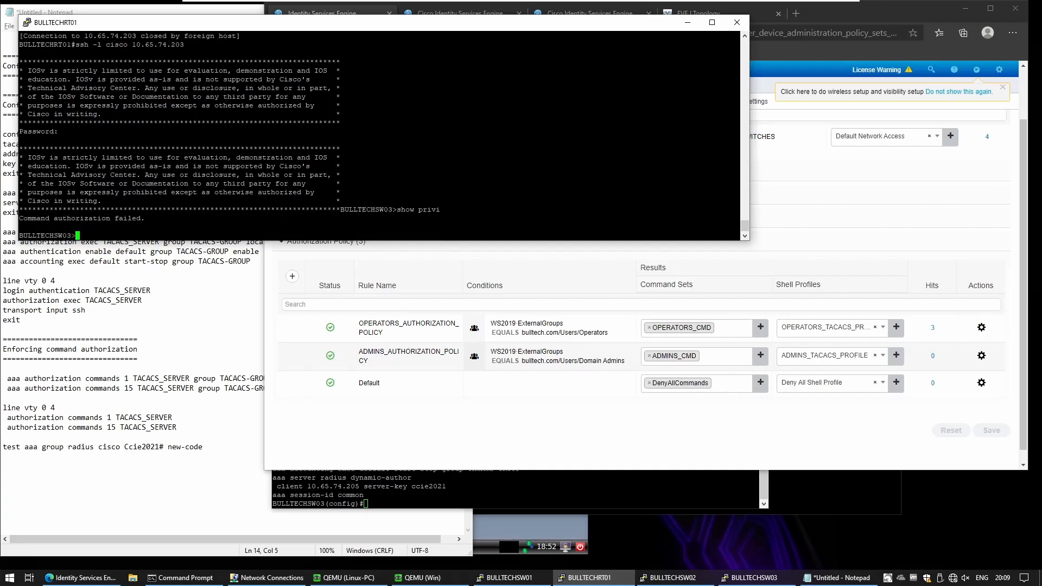
text(sh run)
key(Return)
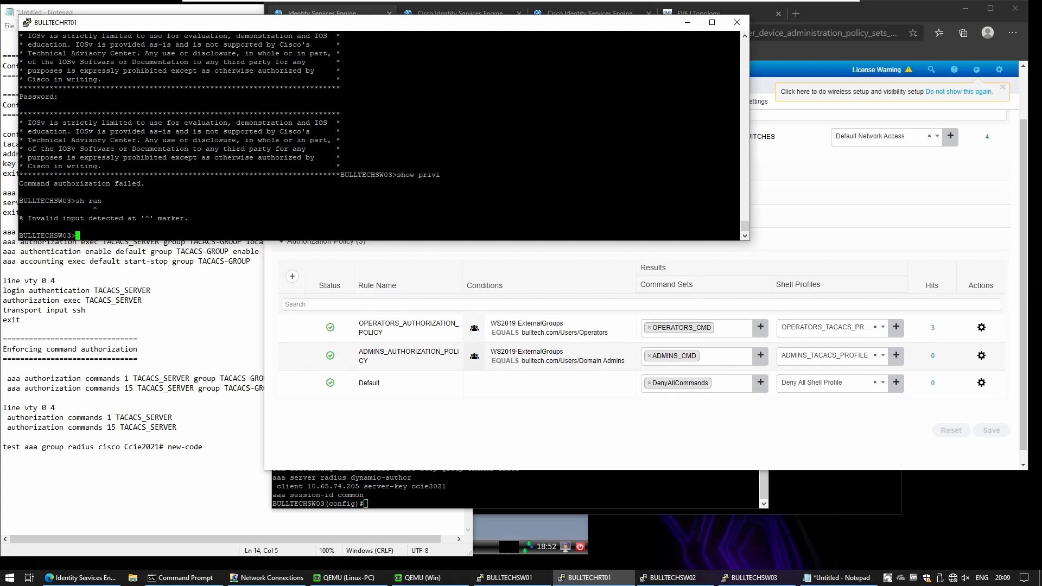
text(show run)
key(Return)
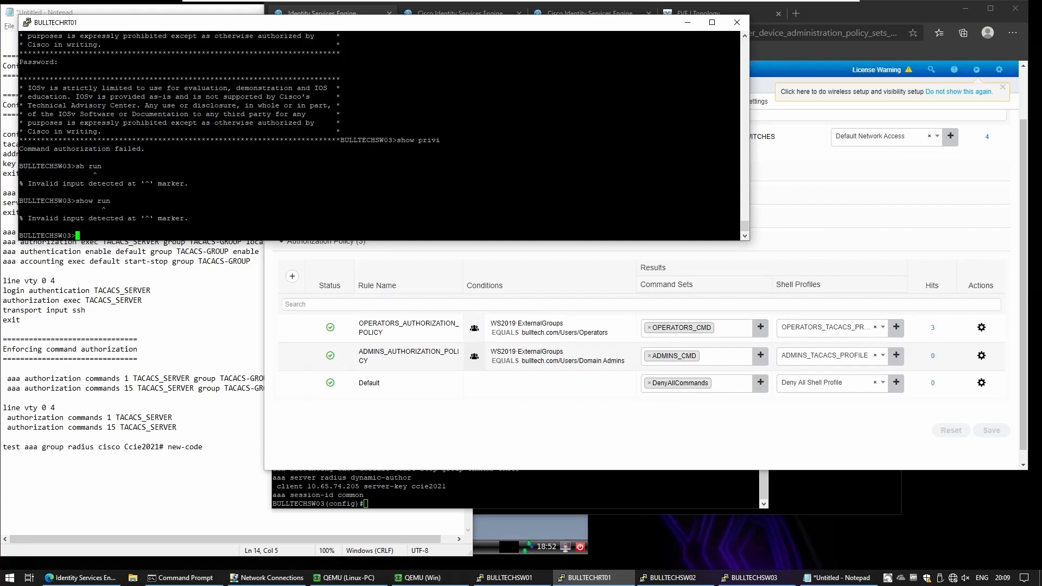
text(exit)
key(Return)
Step: Start a new SSH login to the switch as a third user
key(Up)
key(Left)
key(Left)
key(Left)
key(Left)
key(Left)
key(Left)
key(Left)
key(Left)
key(Left)
key(Left)
key(Left)
key(Left)
key(Left)
key(BackSpace)
key(BackSpace)
key(BackSpace)
key(BackSpace)
key(BackSpace)
text(silesio)
key(Return)
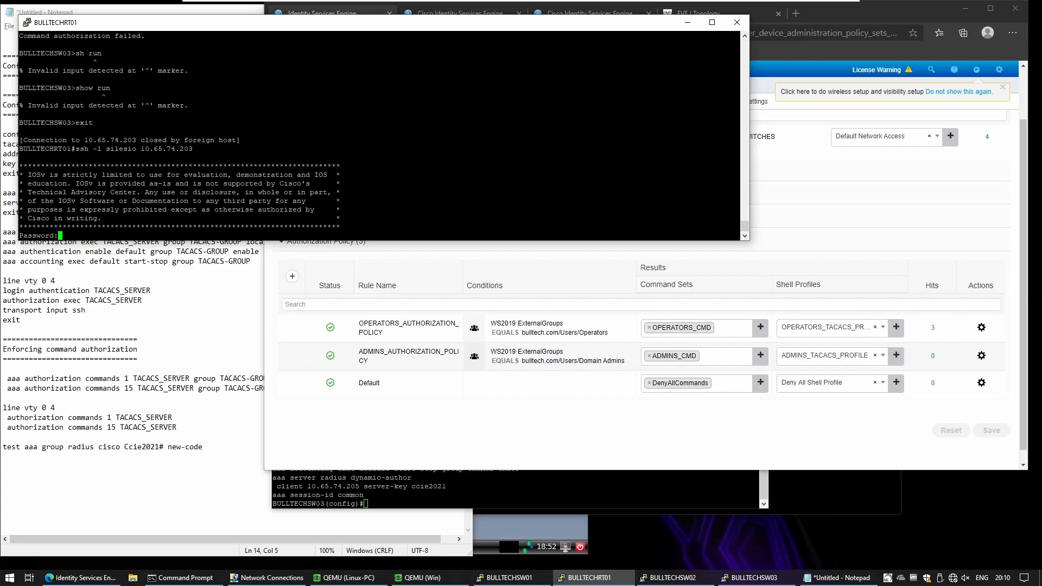
Step: Log in as the third user and confirm privilege level 15 with show privilege
key(Return)
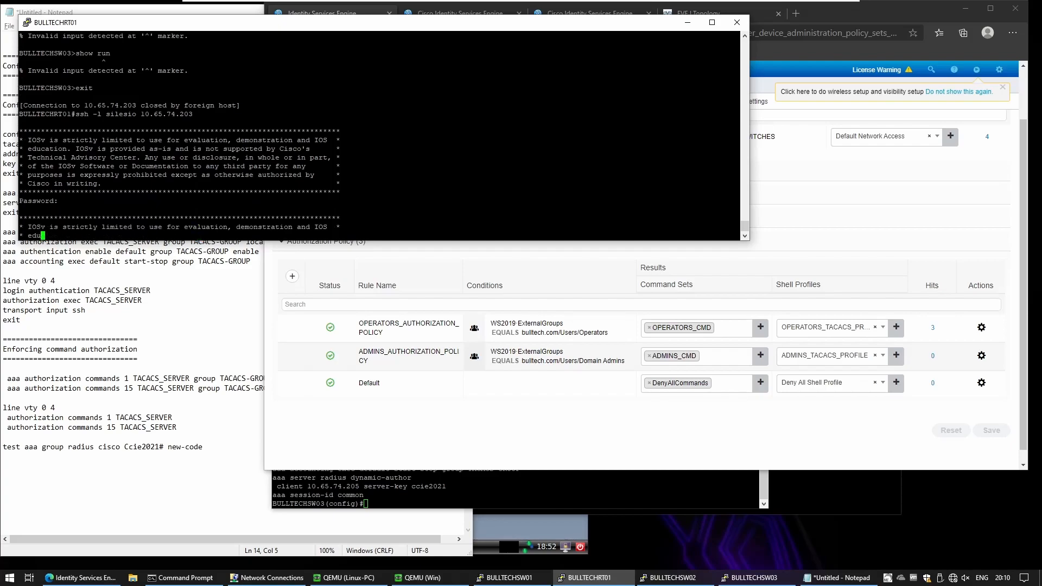
key(Return)
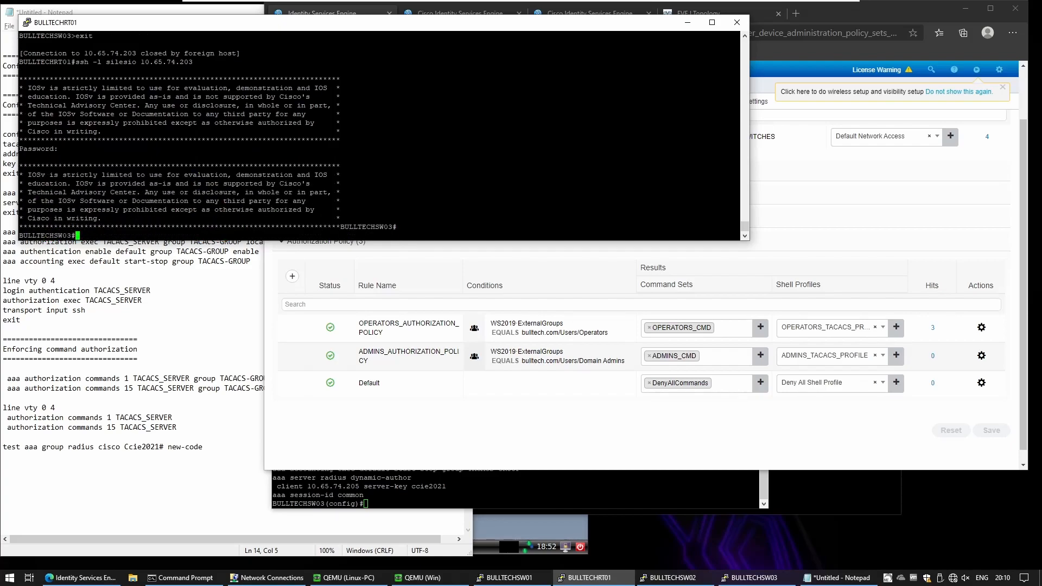
key(Return)
text(show p)
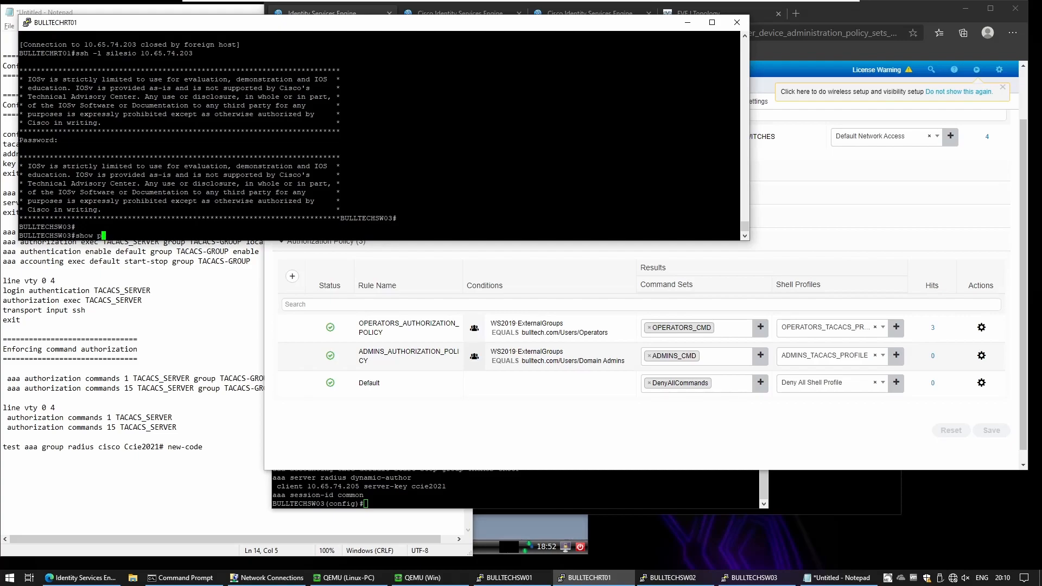
text(ri)
key(Return)
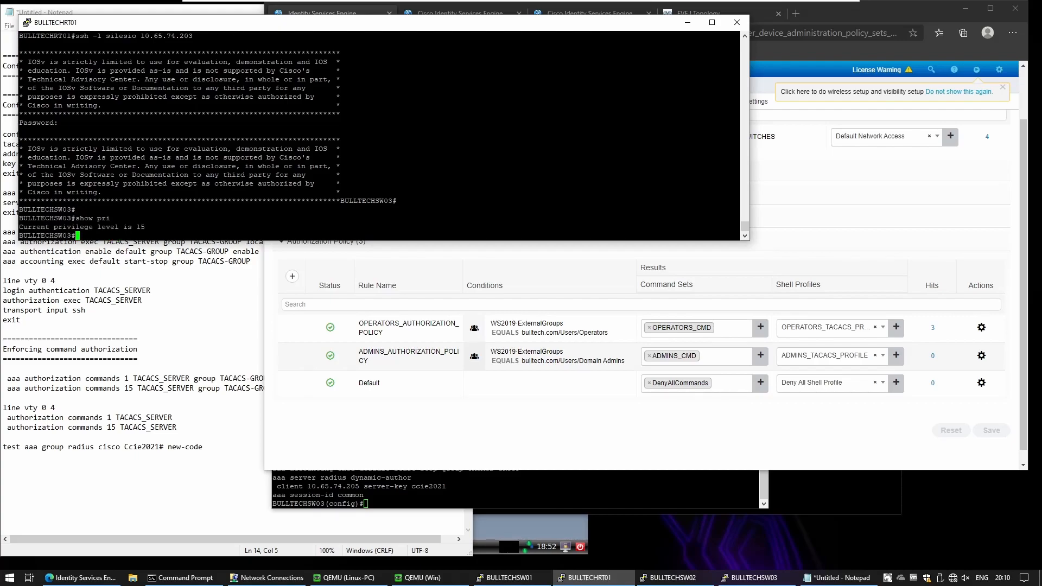
Step: Display the switch's running configuration with show run, paging through the TACACS authorization lines
text(sh rtun)
key(BackSpace)
key(BackSpace)
key(BackSpace)
text(un)
key(Return)
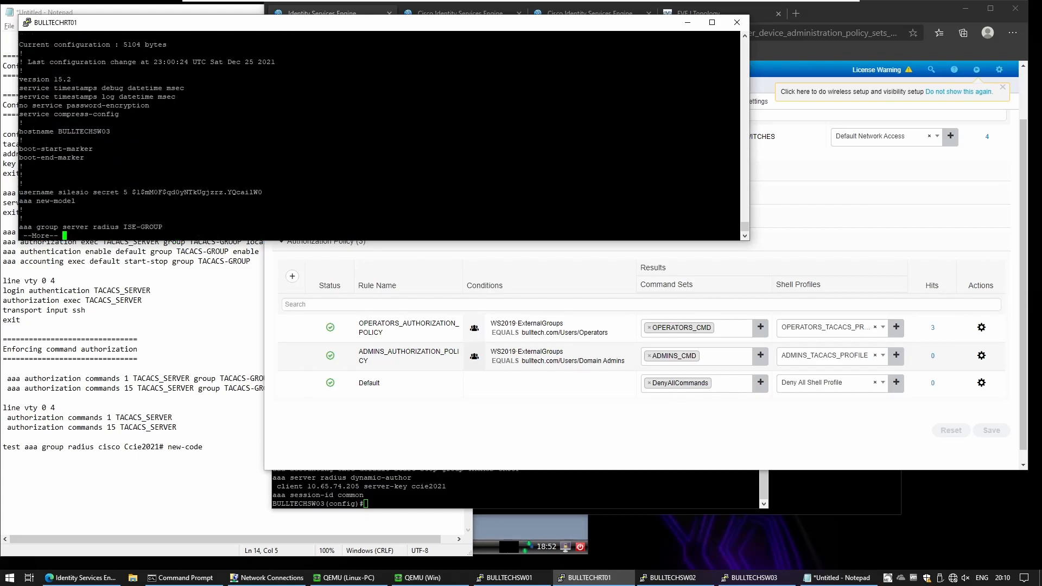
key(space)
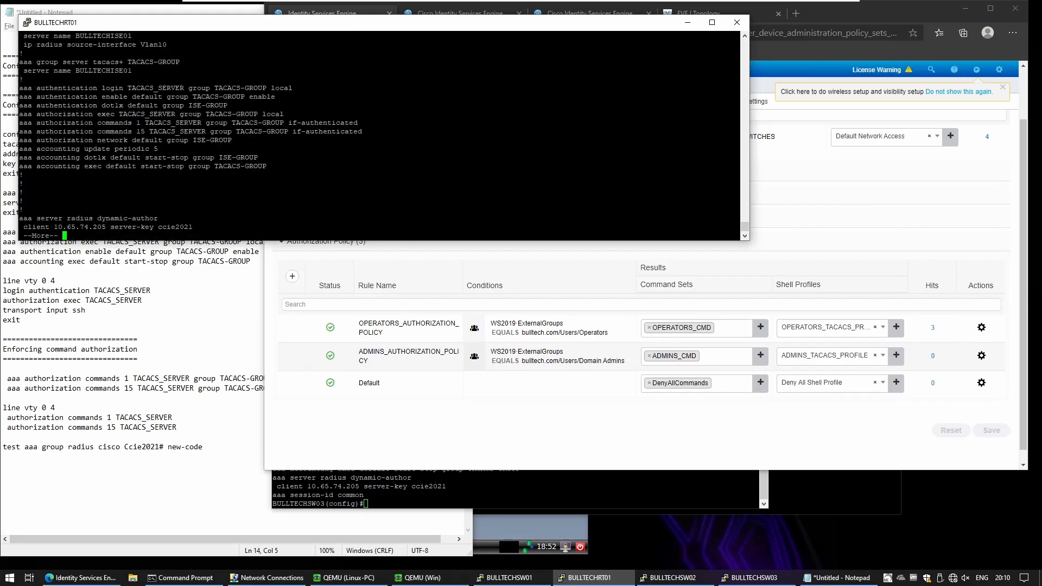
key(q)
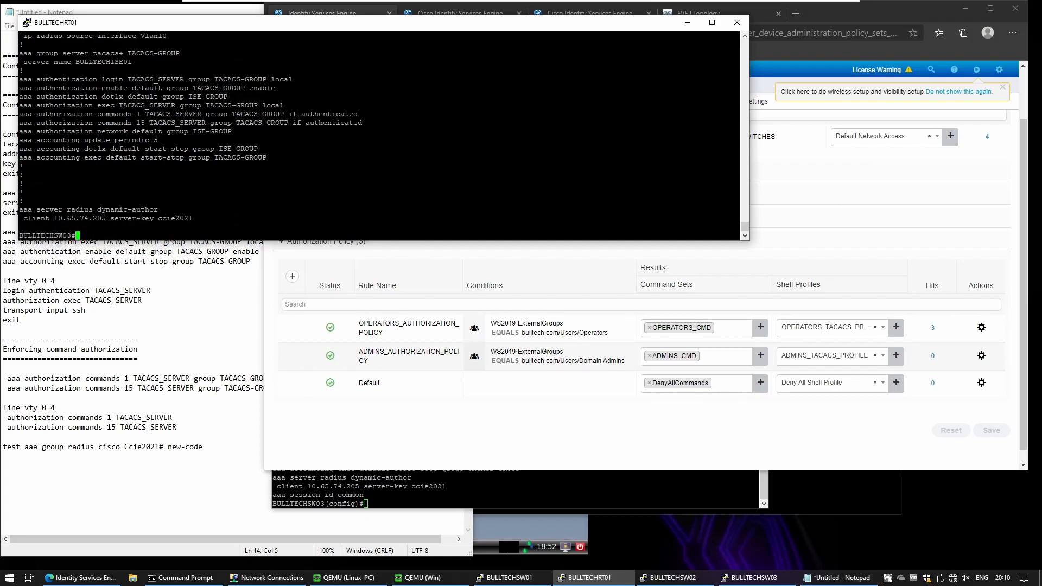